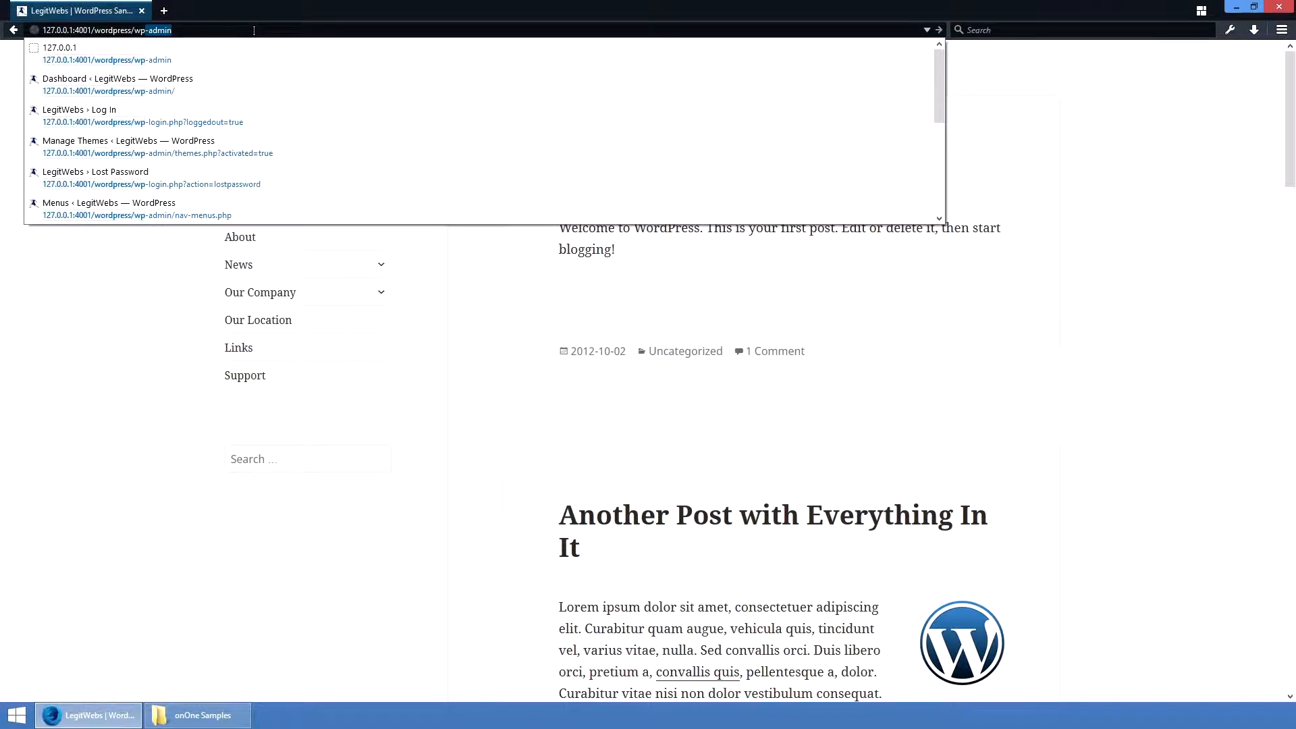
Step: Open the WordPress admin login at 127.0.0.1:4001/wordpress/wp-admin and view the lost-password page in a separate tab
key(Return)
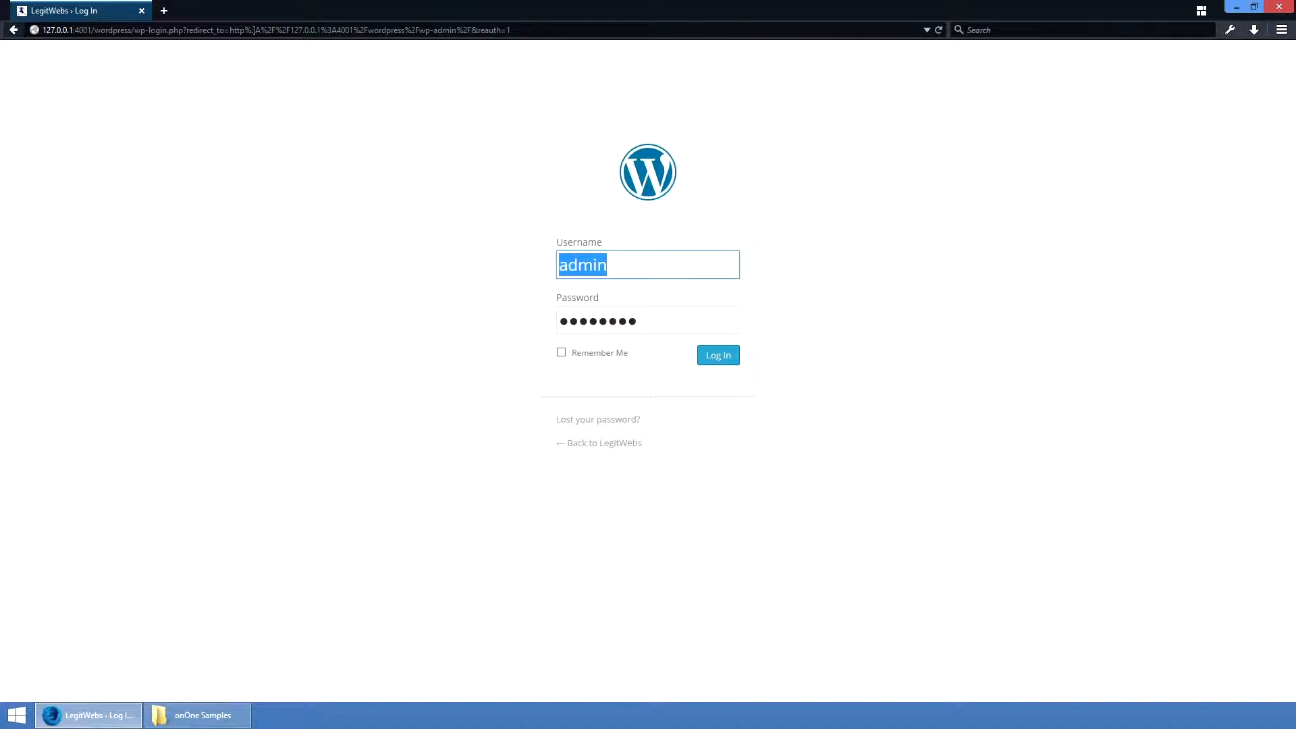
middle_click(585, 421)
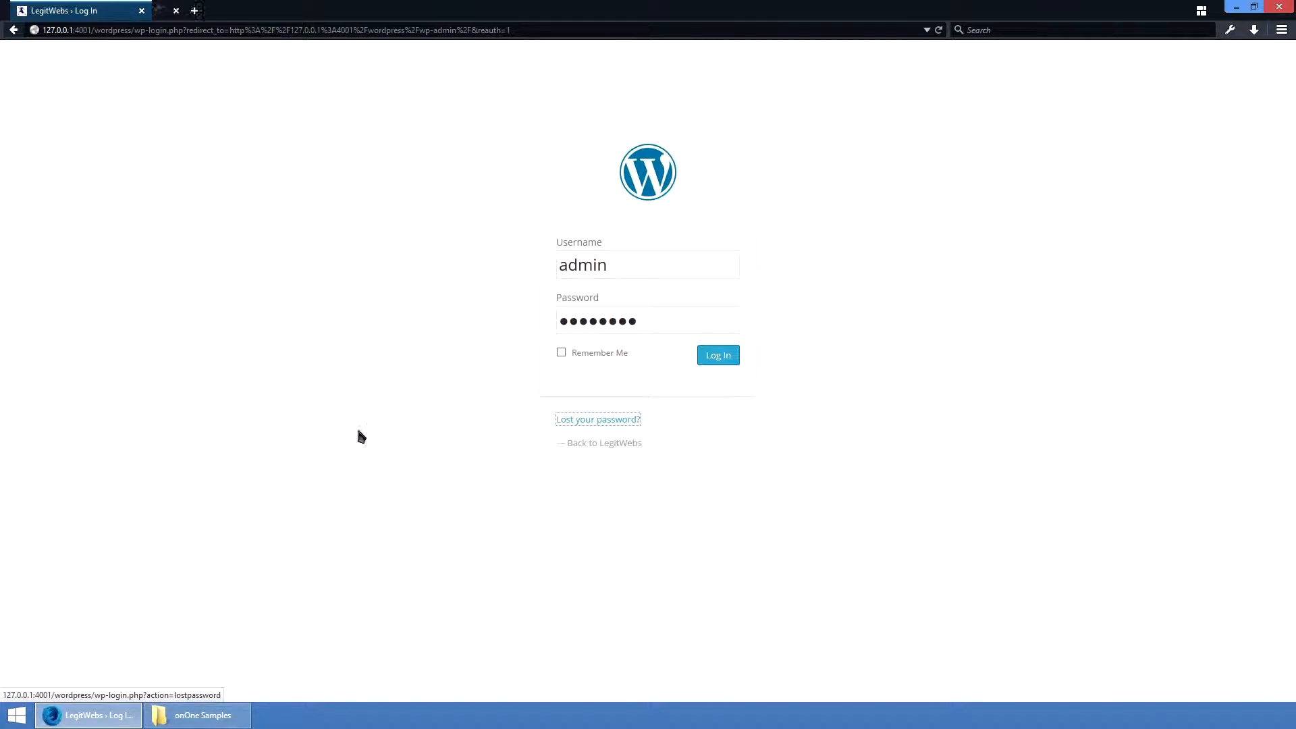
click(227, 7)
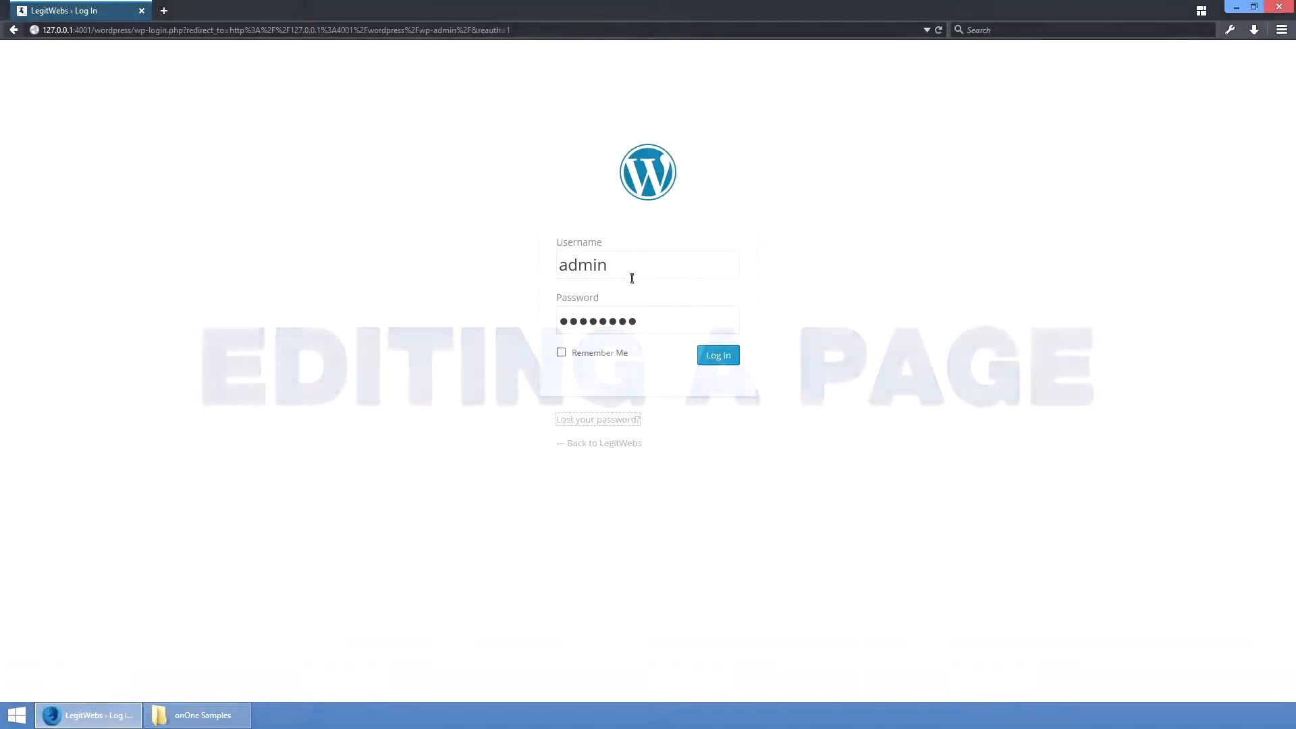
Step: Log in to the WordPress dashboard with the prefilled username and password
click(647, 265)
click(685, 321)
click(726, 361)
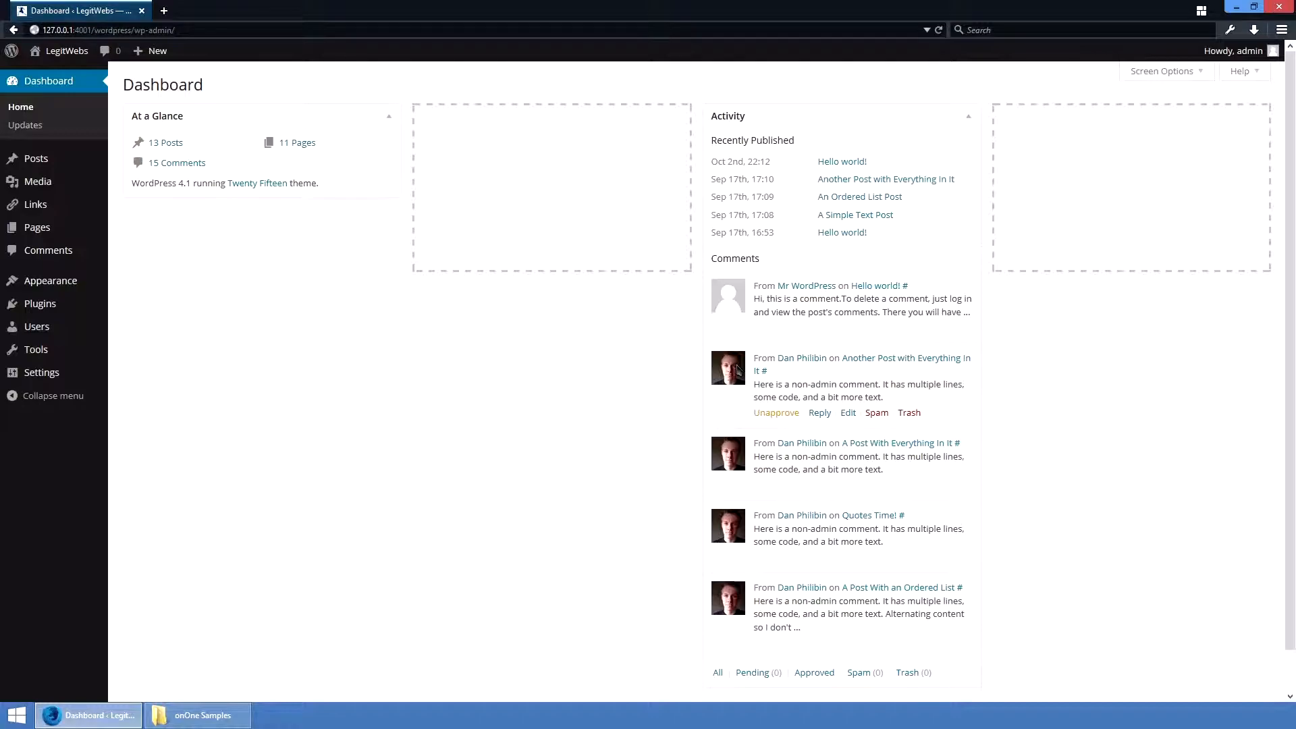
double_click(135, 86)
click(265, 299)
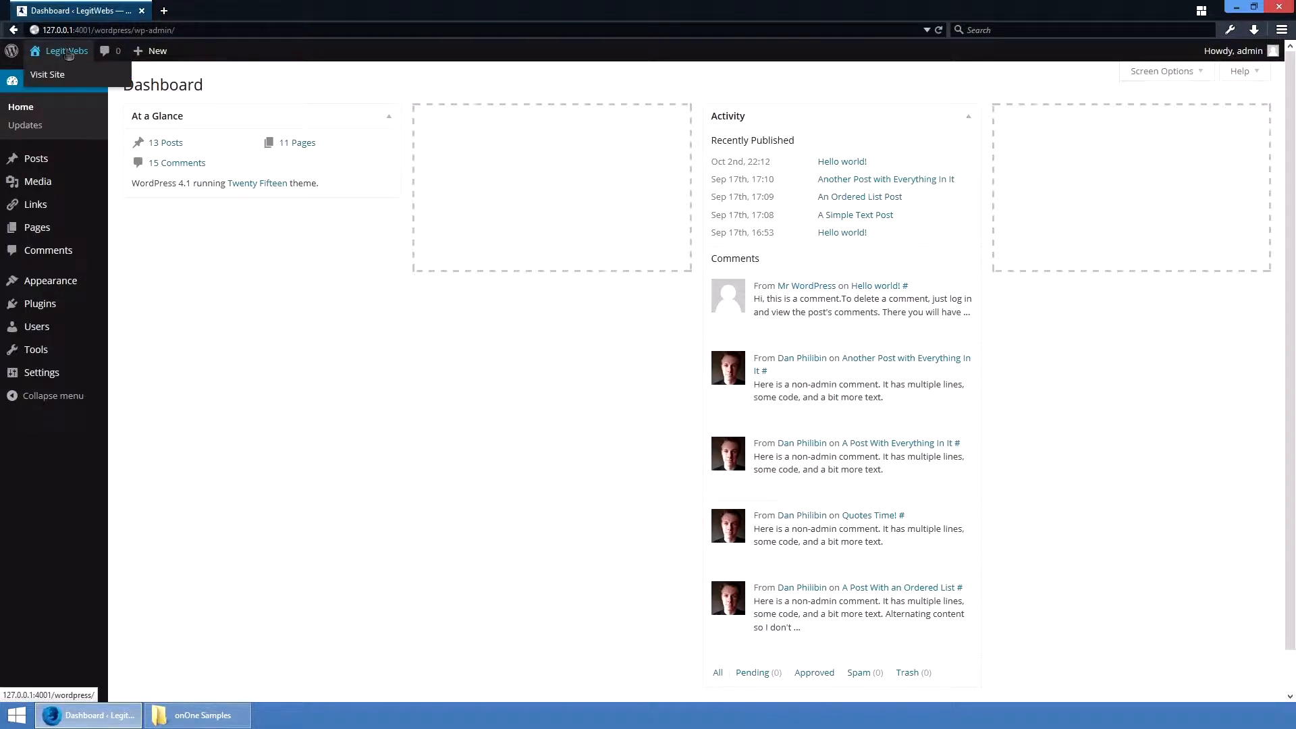
Step: Open the LegitWebs public site in a new tab and go to Sample Page
middle_click(61, 78)
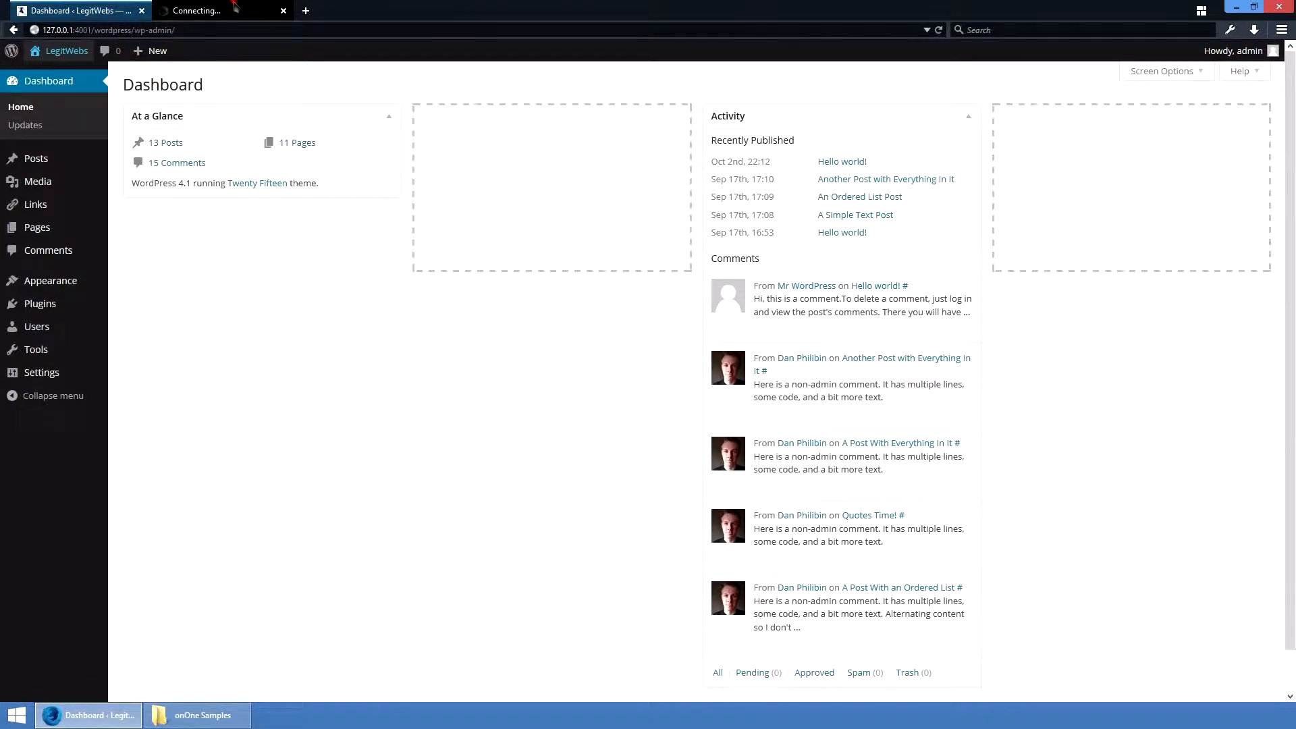
click(236, 8)
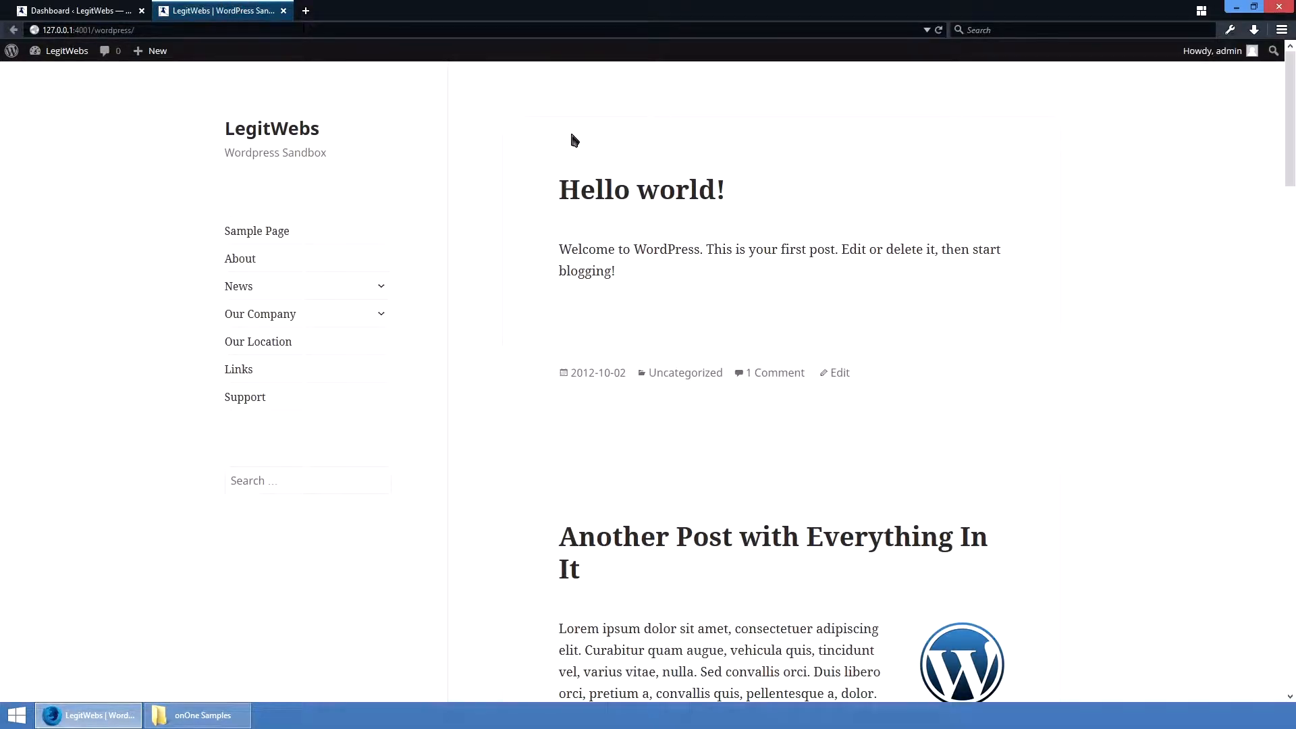
click(282, 228)
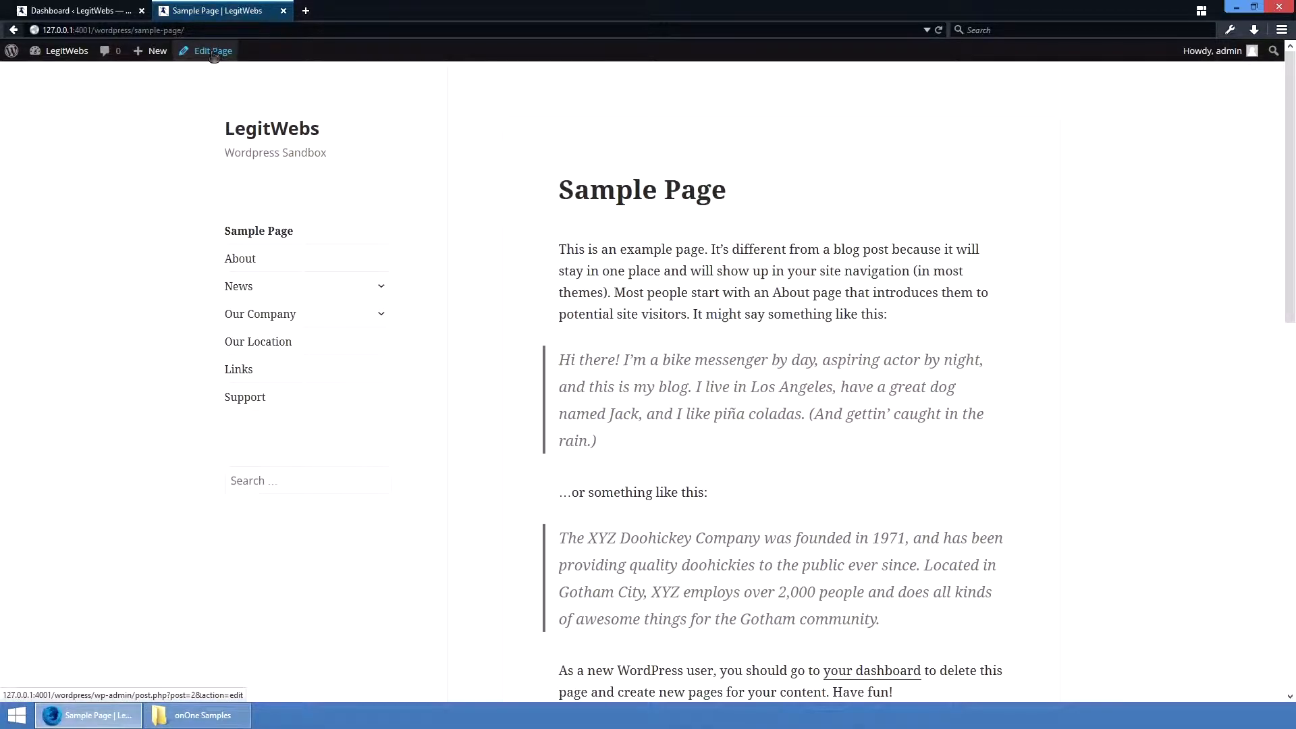
Step: Look over Sample Page and its edit links, and open the page for editing
mouse_move(158, 51)
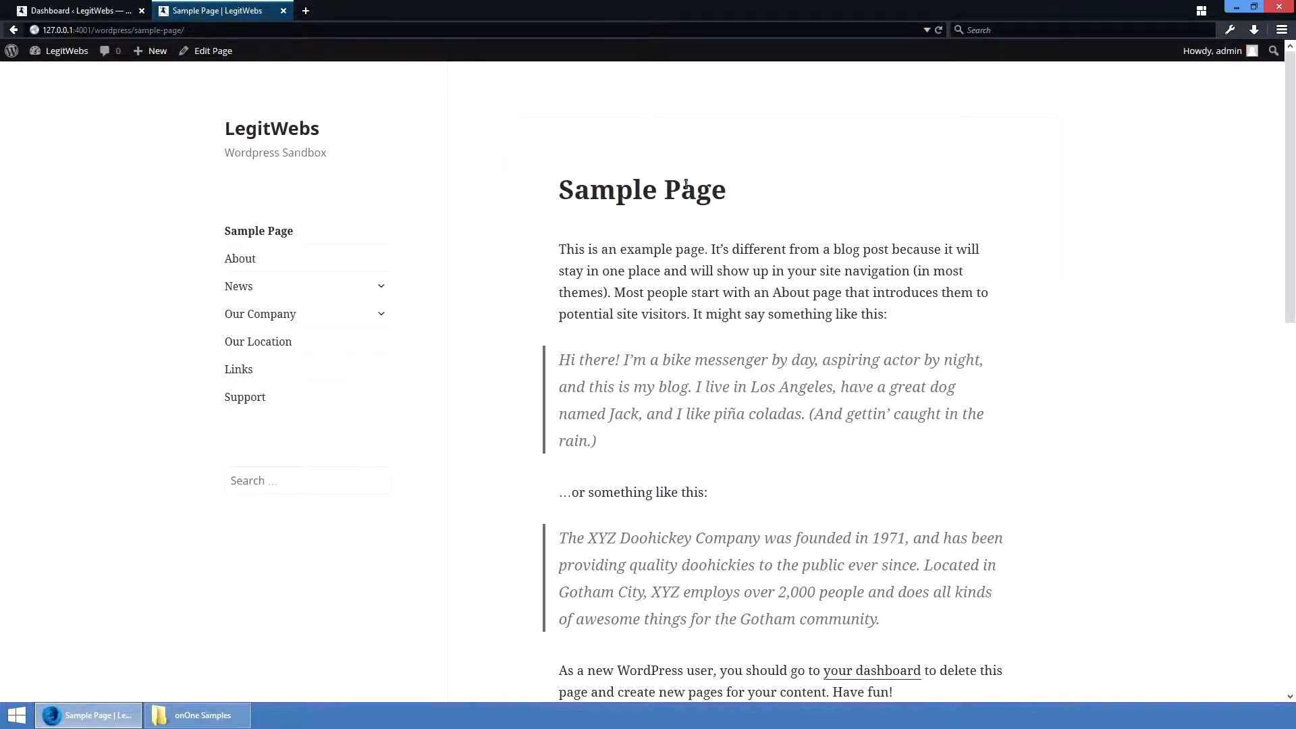
scroll(682, 183, down, 8)
scroll(682, 182, up, 5)
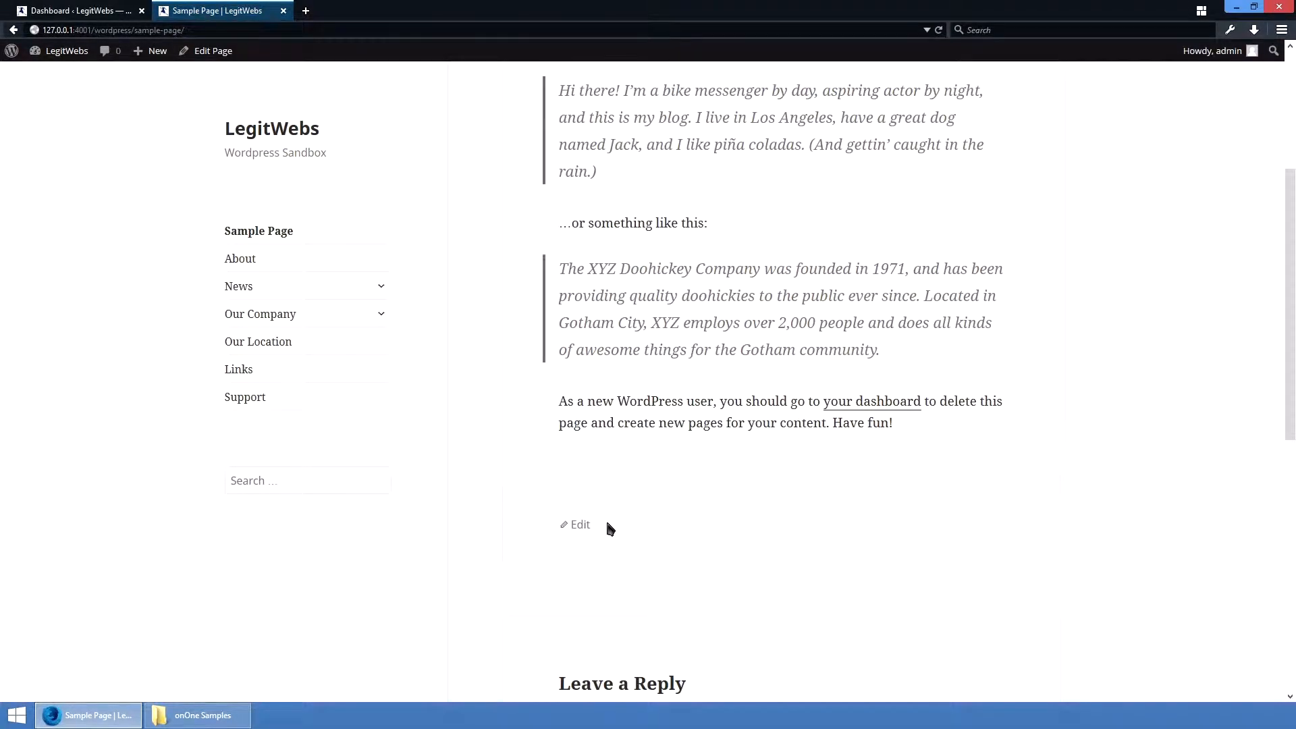
double_click(609, 521)
scroll(666, 440, up, 4)
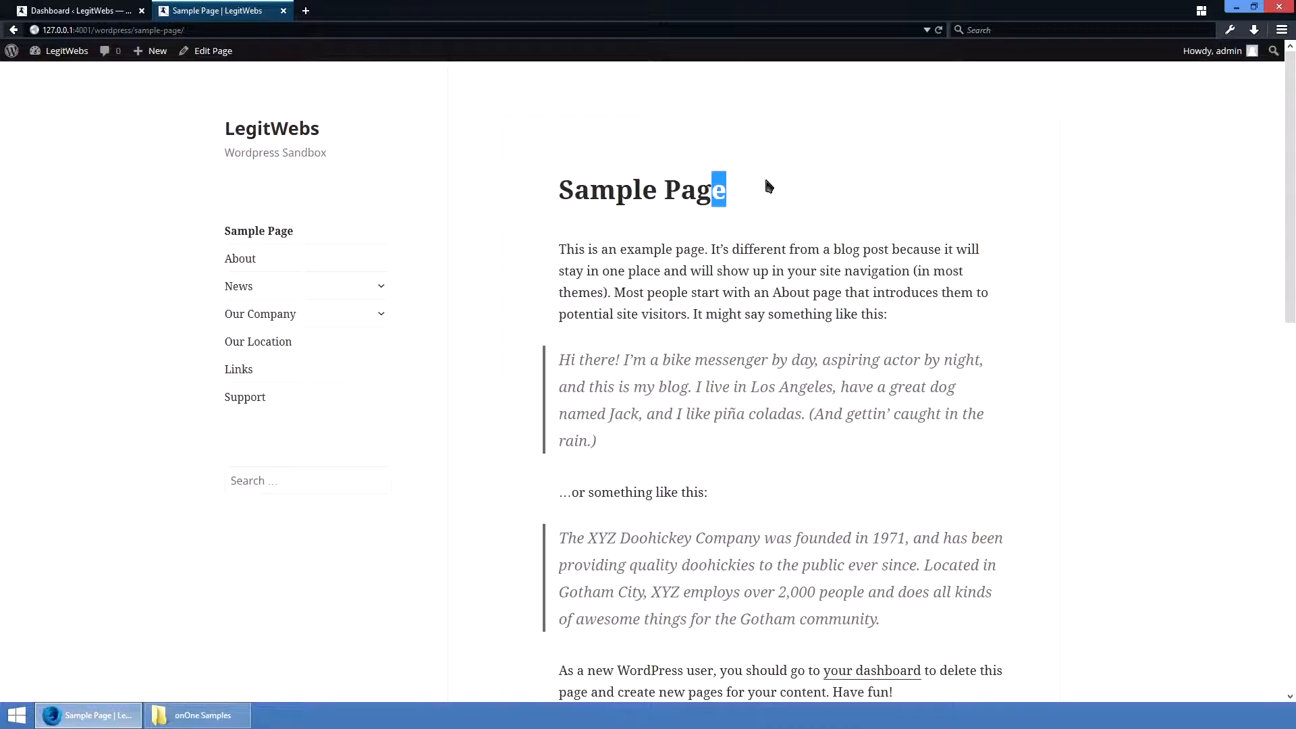
click(651, 168)
click(204, 52)
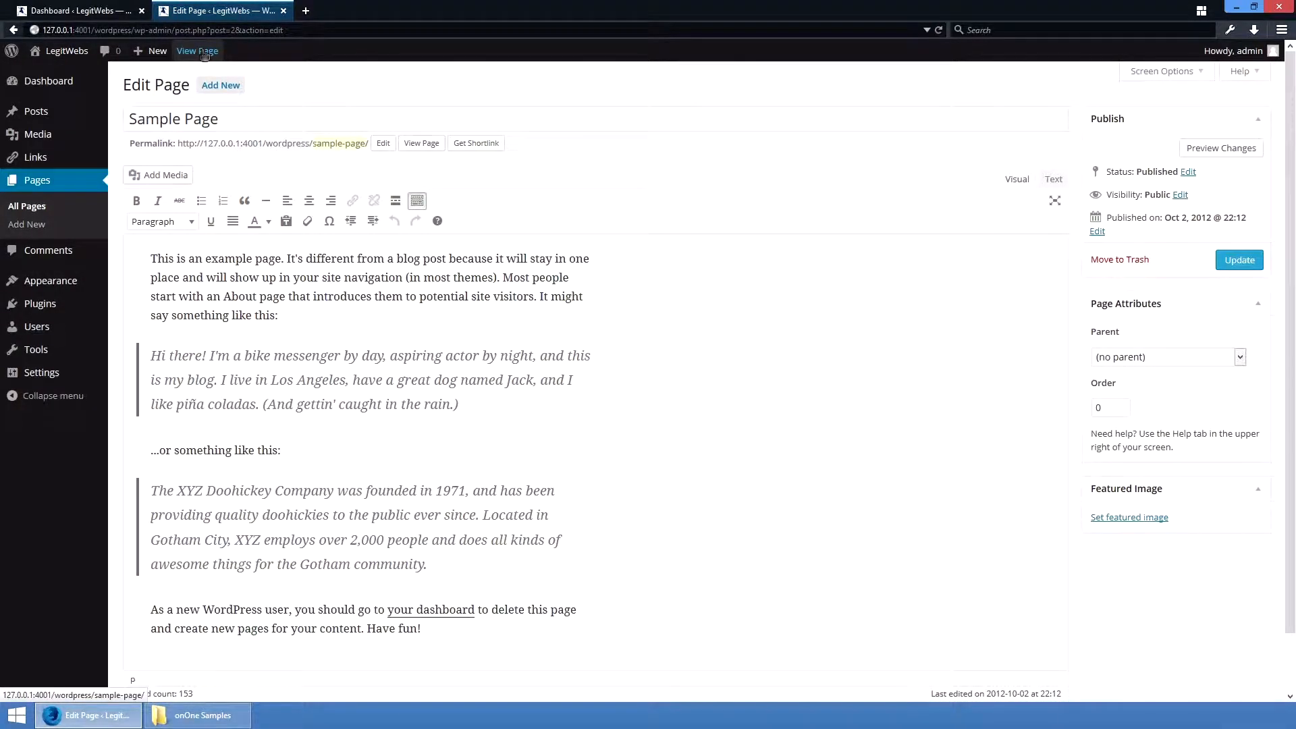
Step: Hide the editor's second formatting row and show it again
click(418, 202)
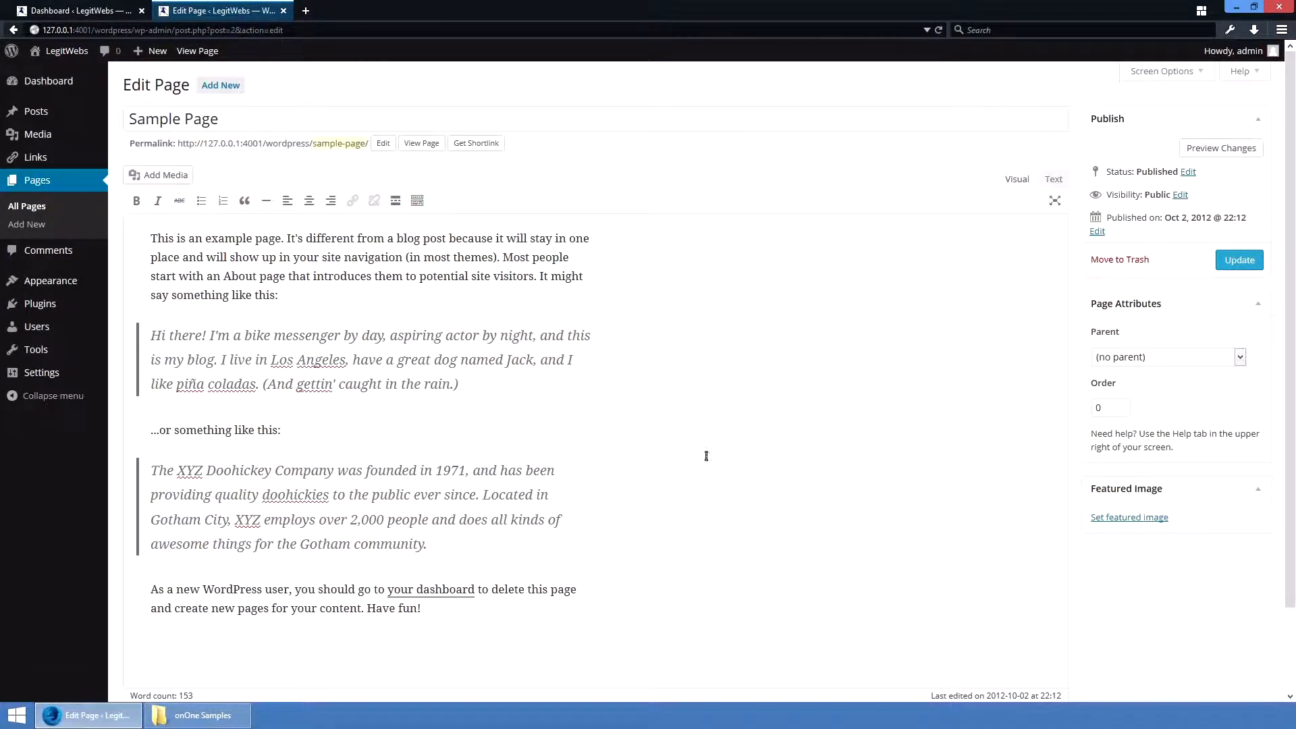
click(418, 202)
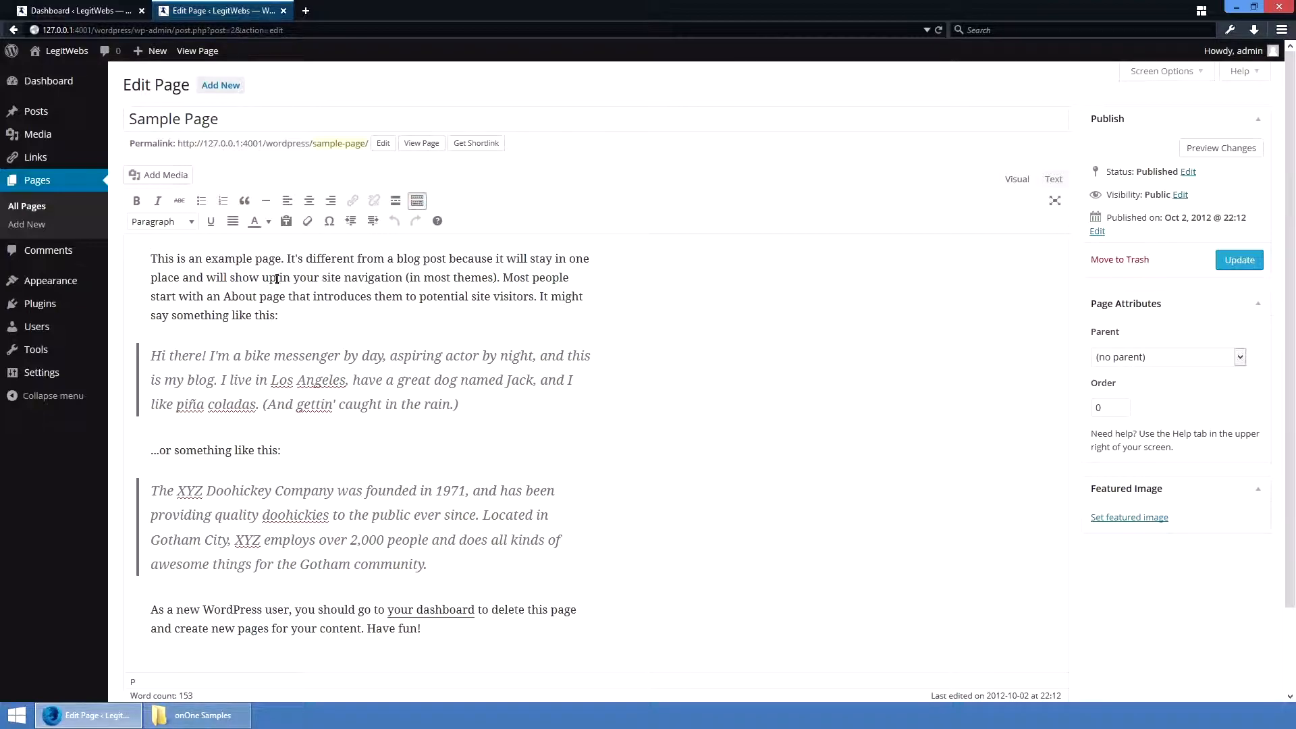
drag(249, 278, 257, 297)
click(875, 307)
Step: Examine the page's HTML in Text mode, including the closing blockquote tag, and return to Visual mode
drag(1053, 179, 1053, 140)
click(1054, 179)
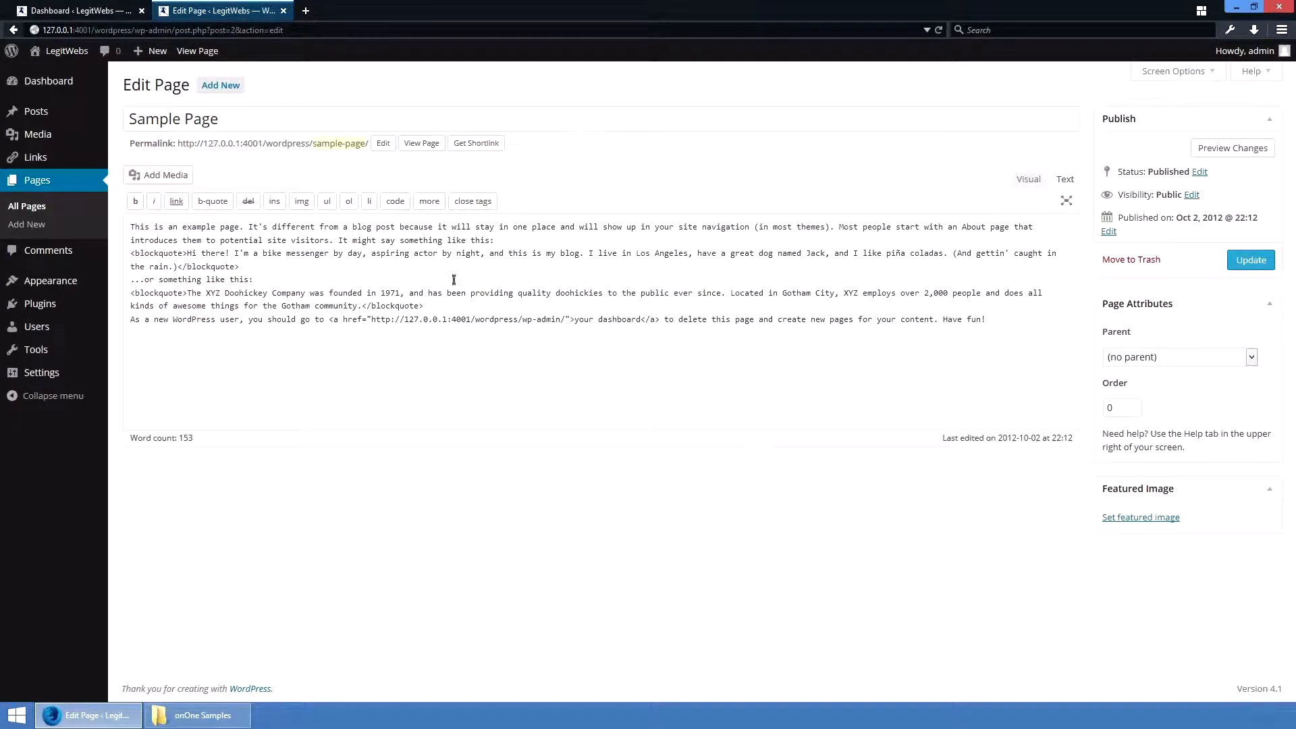
drag(239, 267, 176, 269)
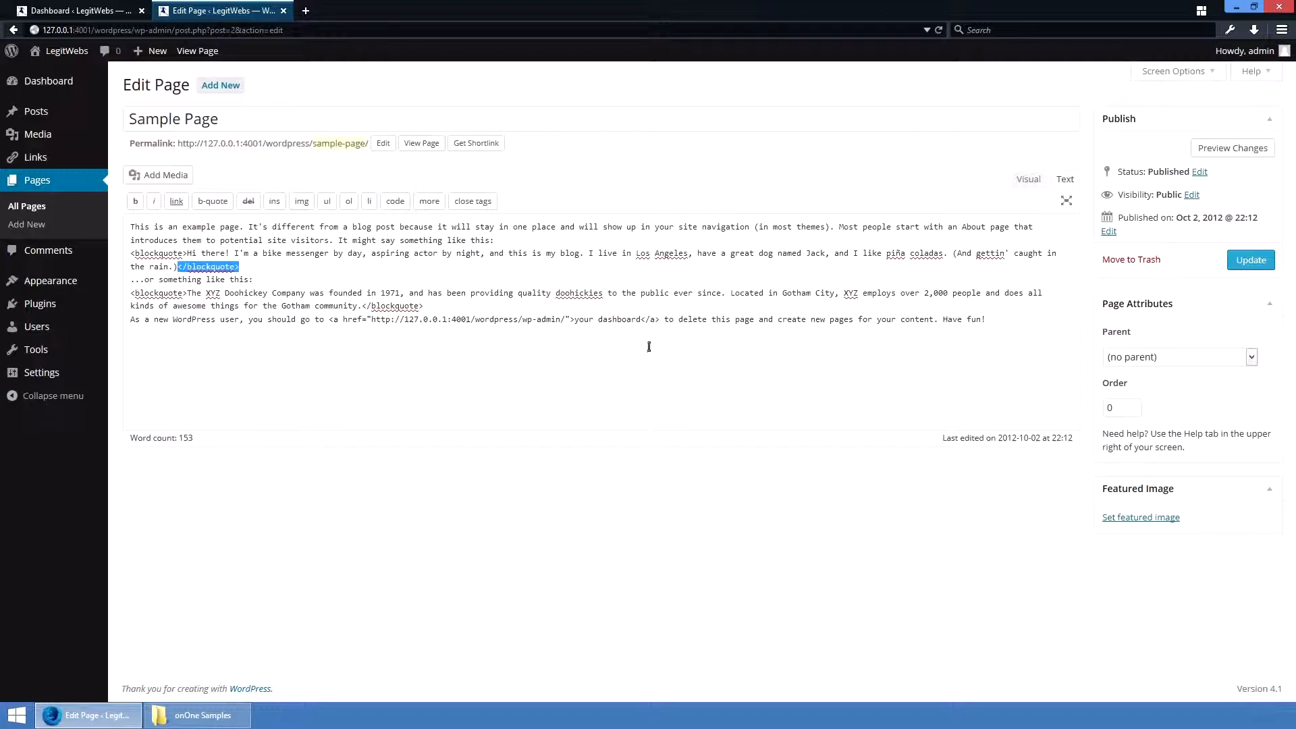
click(1024, 180)
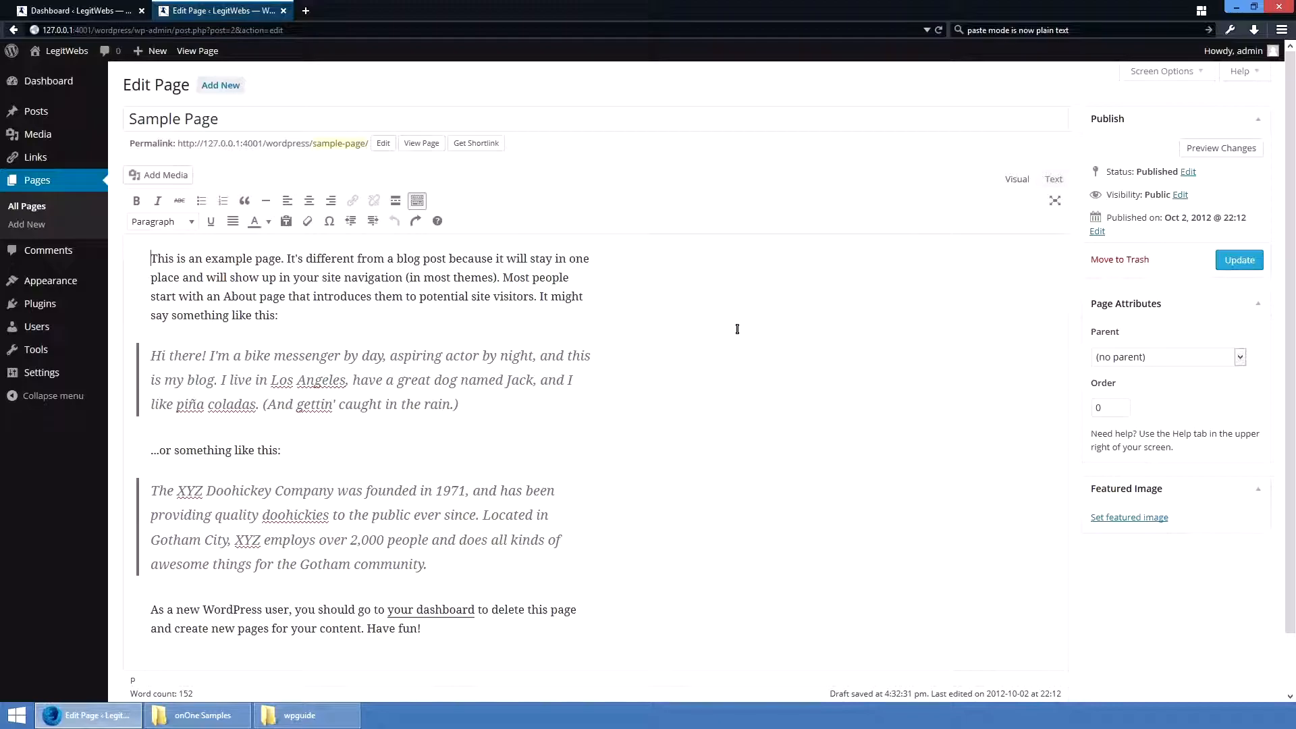
Step: Apply bold, italic, strikethrough and underline to the opening sentence "This is an example page."
drag(143, 255, 284, 256)
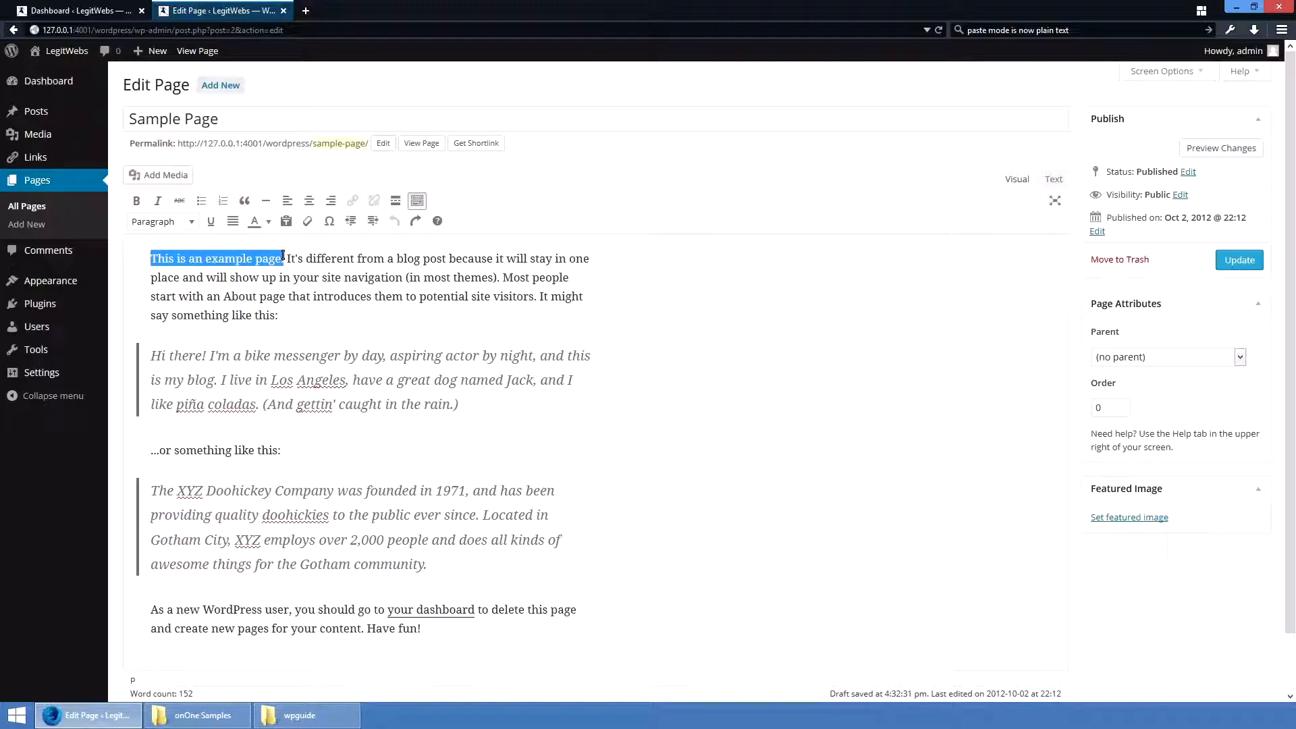
click(137, 202)
click(158, 201)
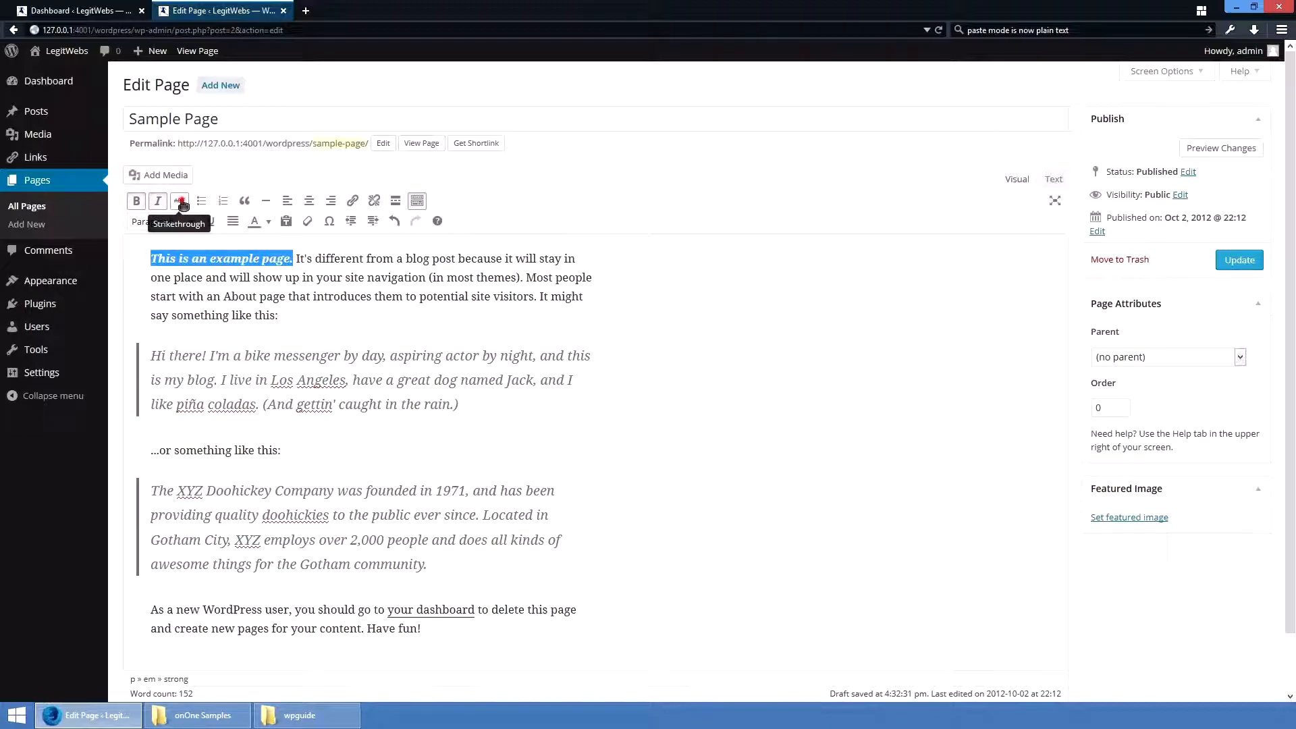
click(181, 202)
click(211, 221)
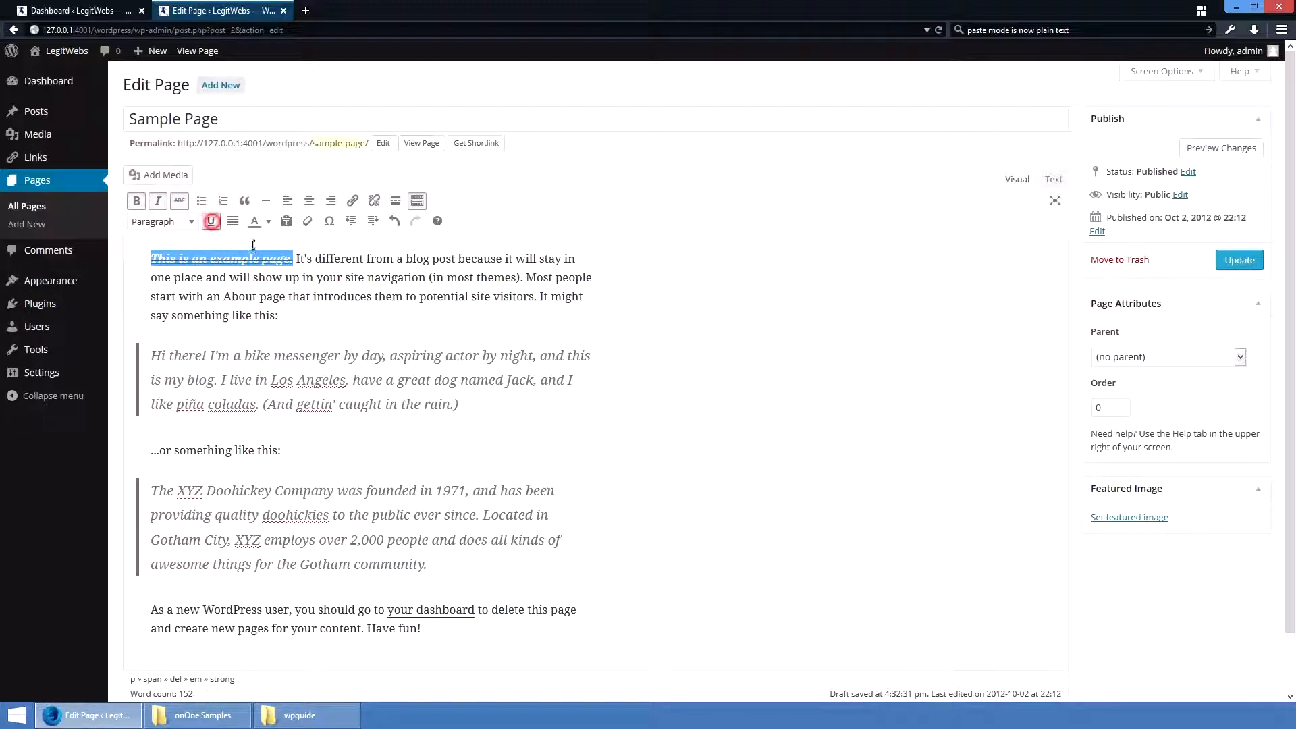
Step: Remove the underline, strikethrough, italic and bold formatting from the opening sentence
click(211, 221)
click(179, 201)
click(159, 200)
click(135, 201)
Step: Turn the first paragraph into a bulleted list and add an empty second item below it
click(270, 277)
click(201, 201)
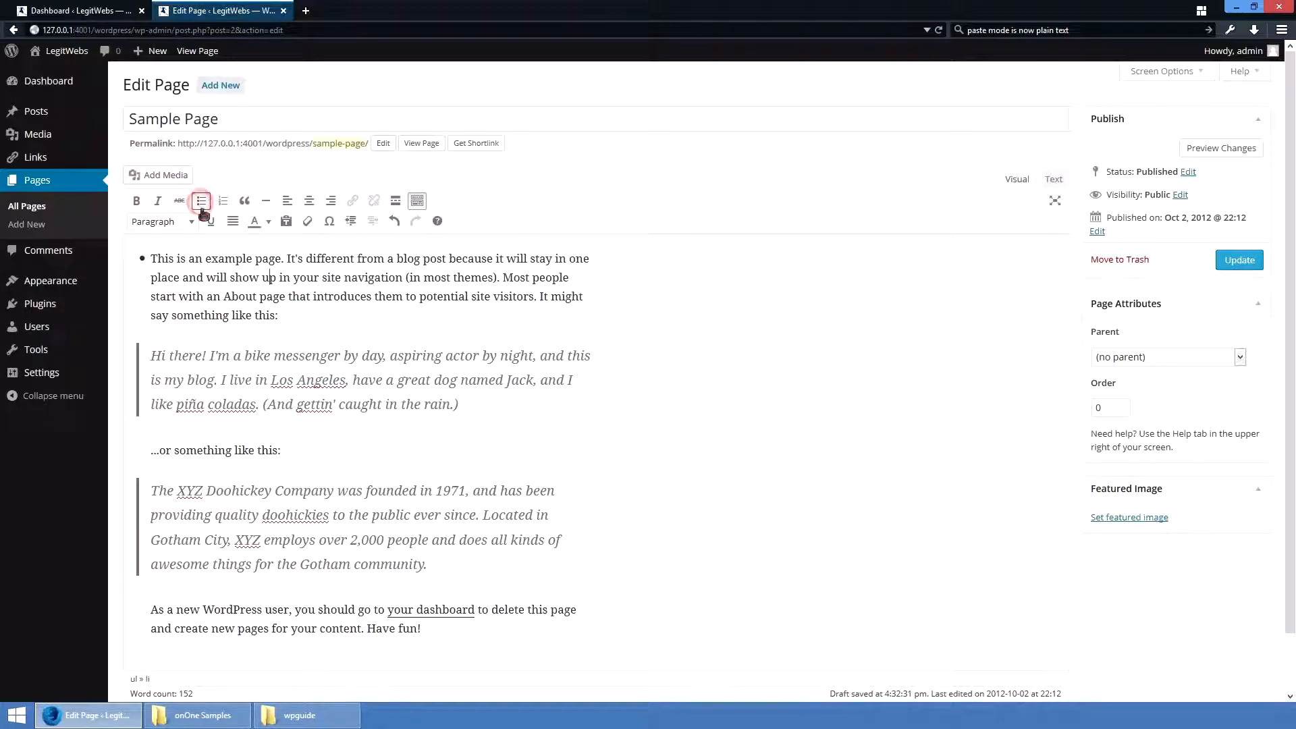
click(278, 315)
key(Return)
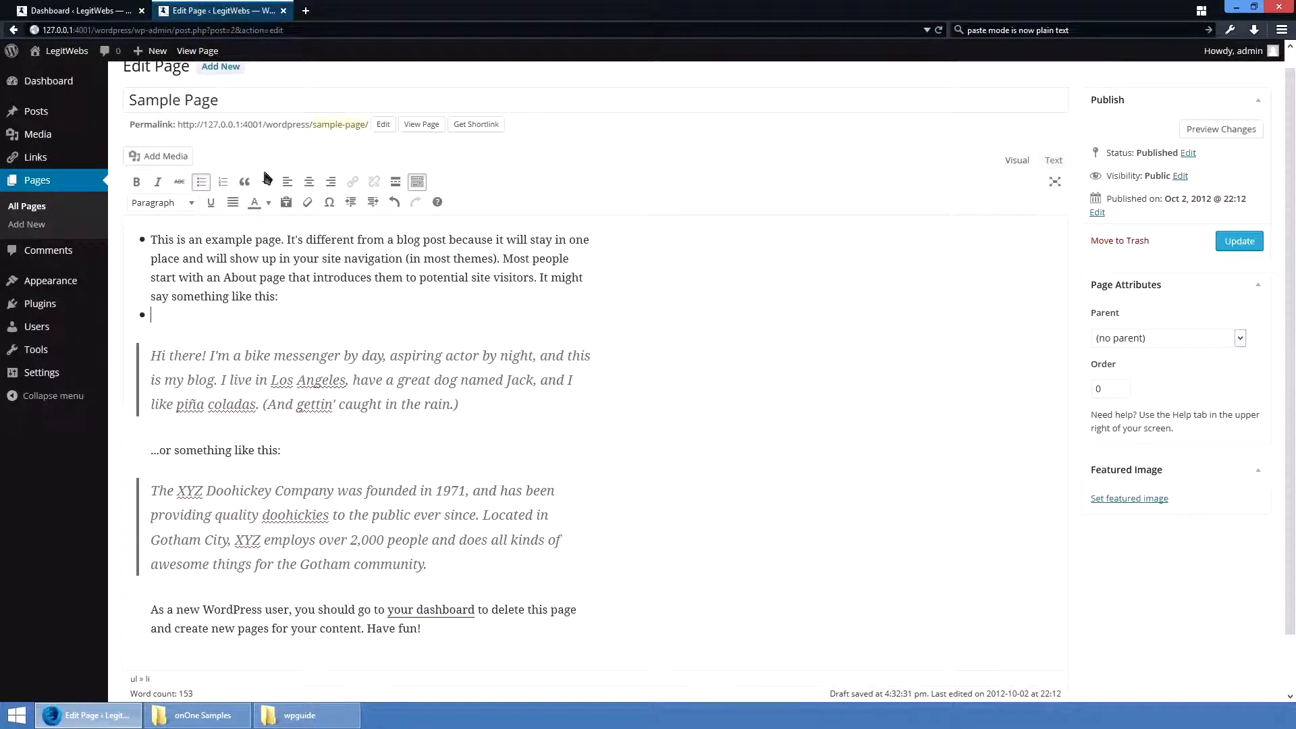
Step: Switch the list to numbered and turn its empty second item back into a plain paragraph
click(223, 182)
click(224, 182)
drag(162, 355, 420, 402)
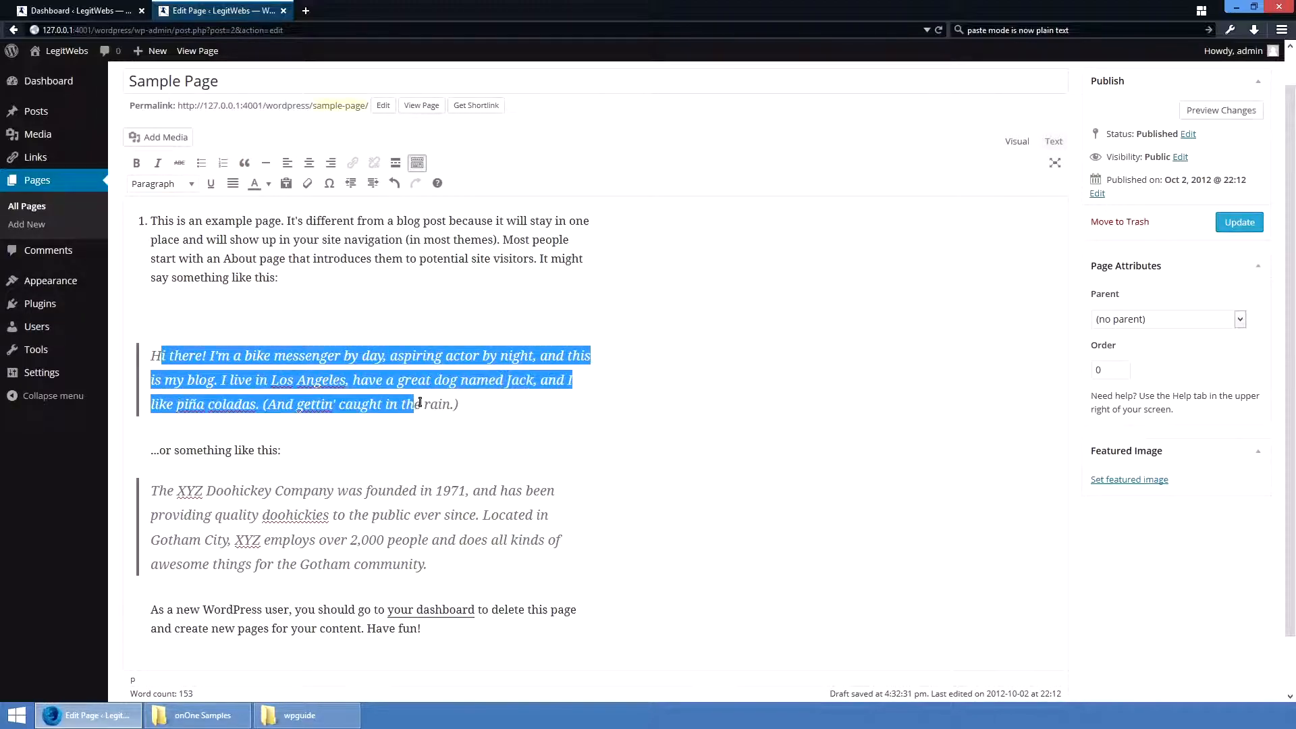
Step: Preview the changed Sample Page in a new tab and return to the page editor
click(1221, 110)
click(251, 8)
click(324, 8)
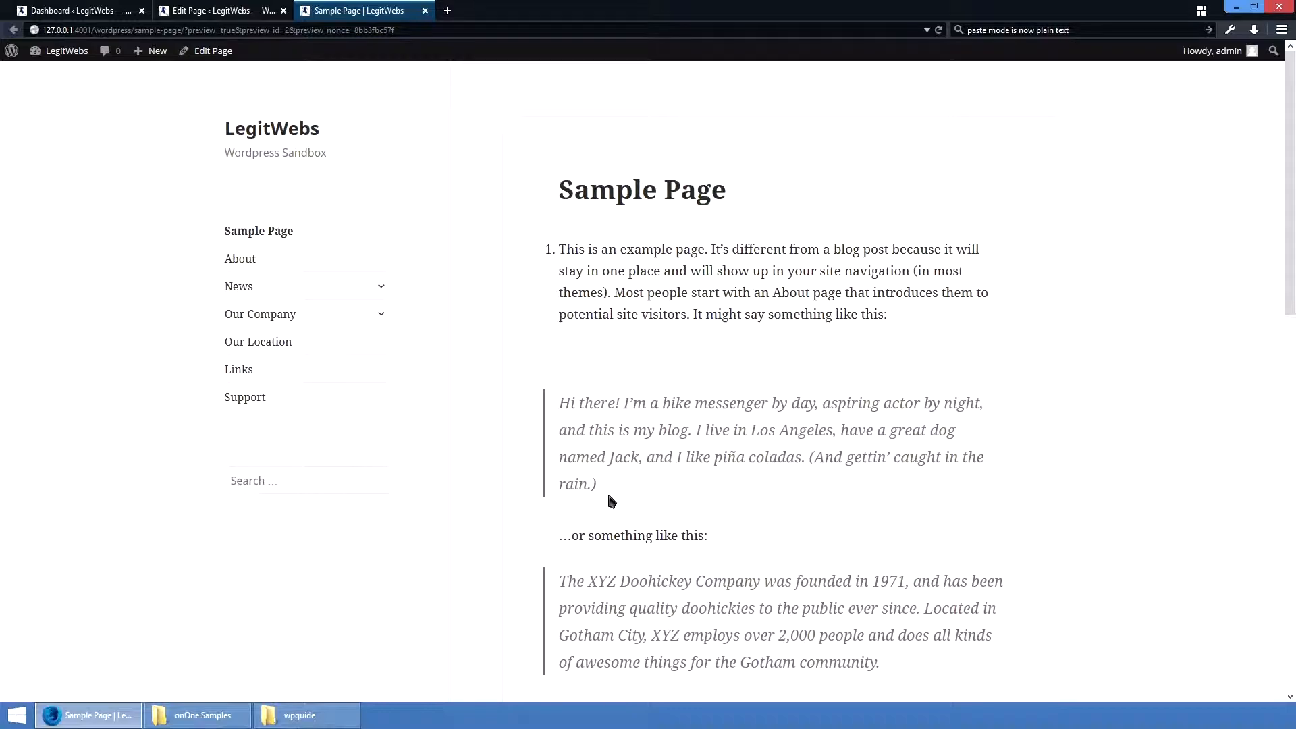
click(216, 10)
click(415, 433)
scroll(322, 446, down, 1)
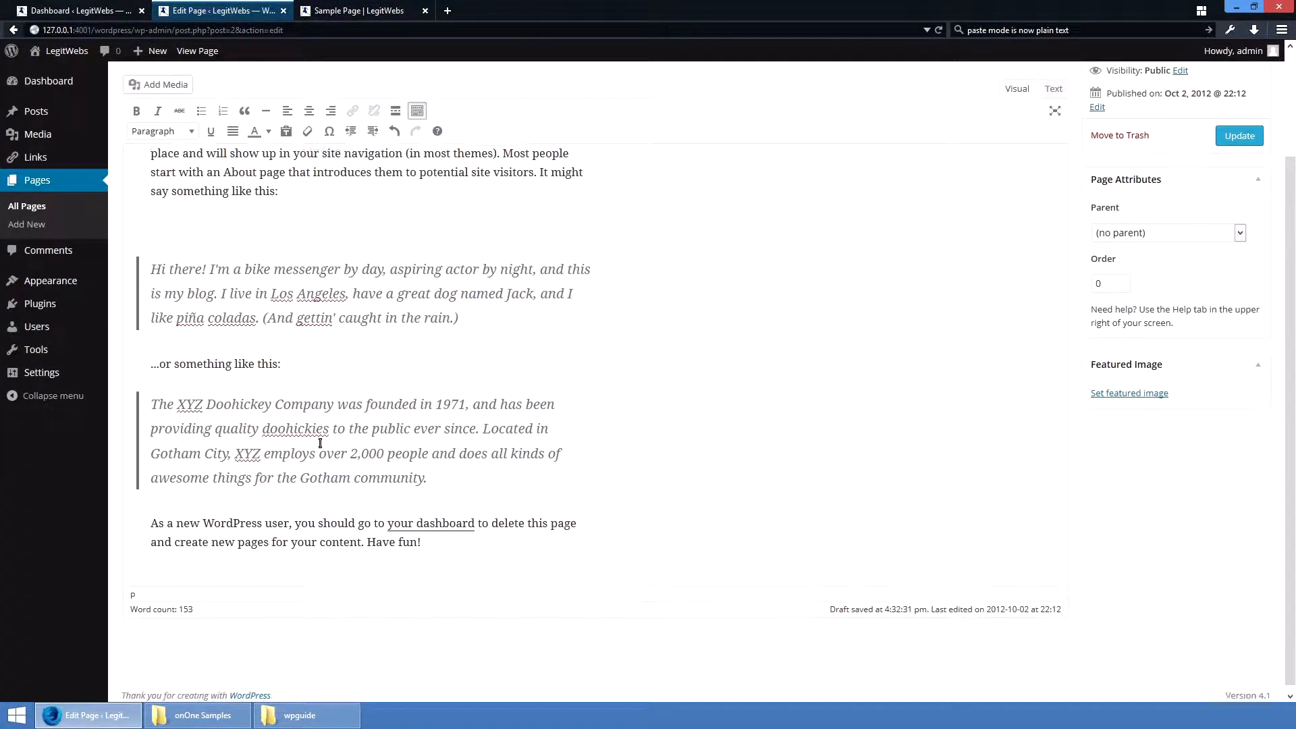
scroll(350, 398, up, 3)
Step: Remove the numbered-list formatting from the first paragraph and select its whole text
click(174, 263)
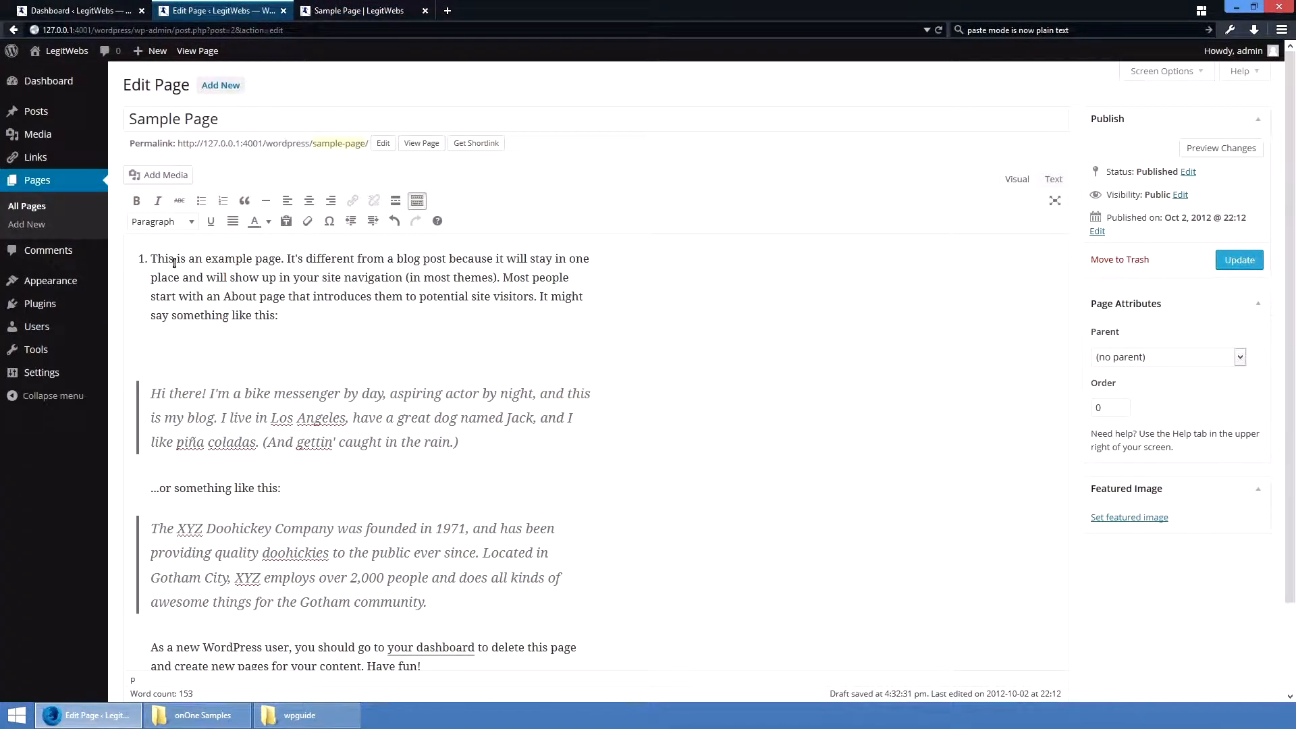
click(222, 201)
drag(304, 315, 151, 257)
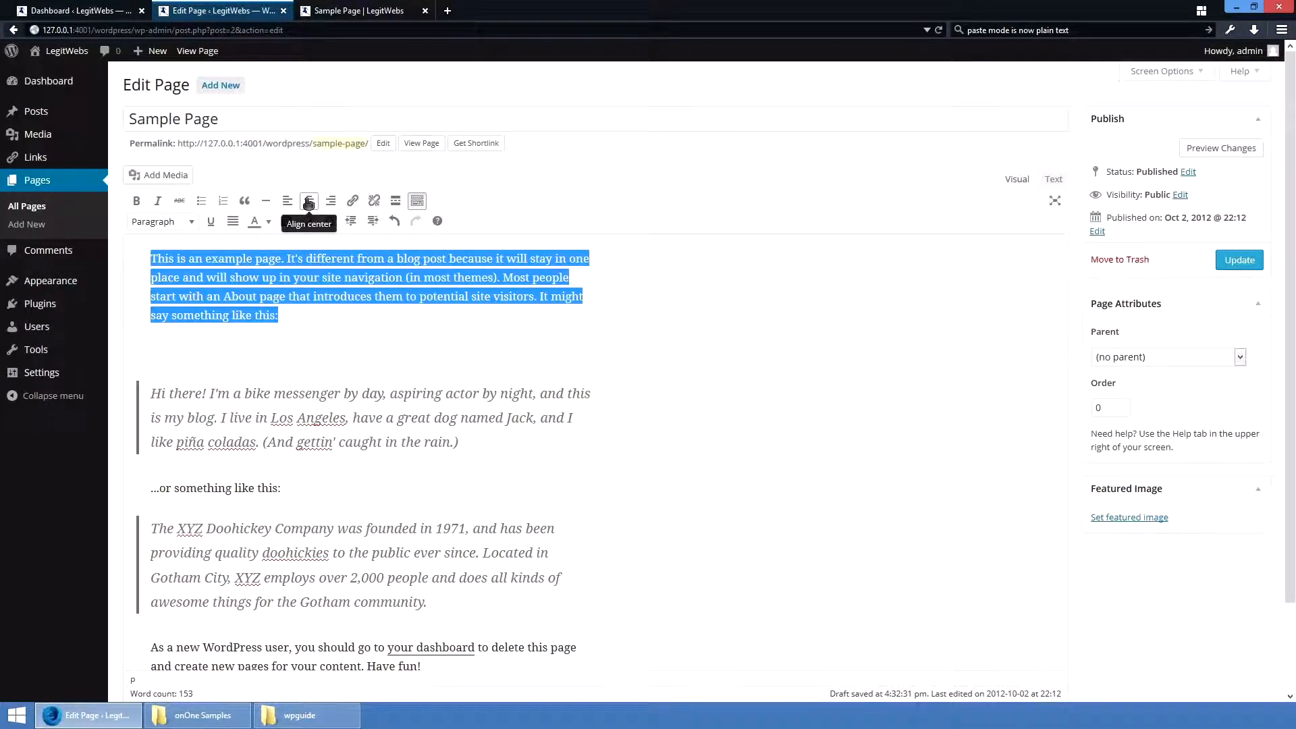
Step: Try indenting the first paragraph's opening line with spaces, and delete the added spaces
click(149, 255)
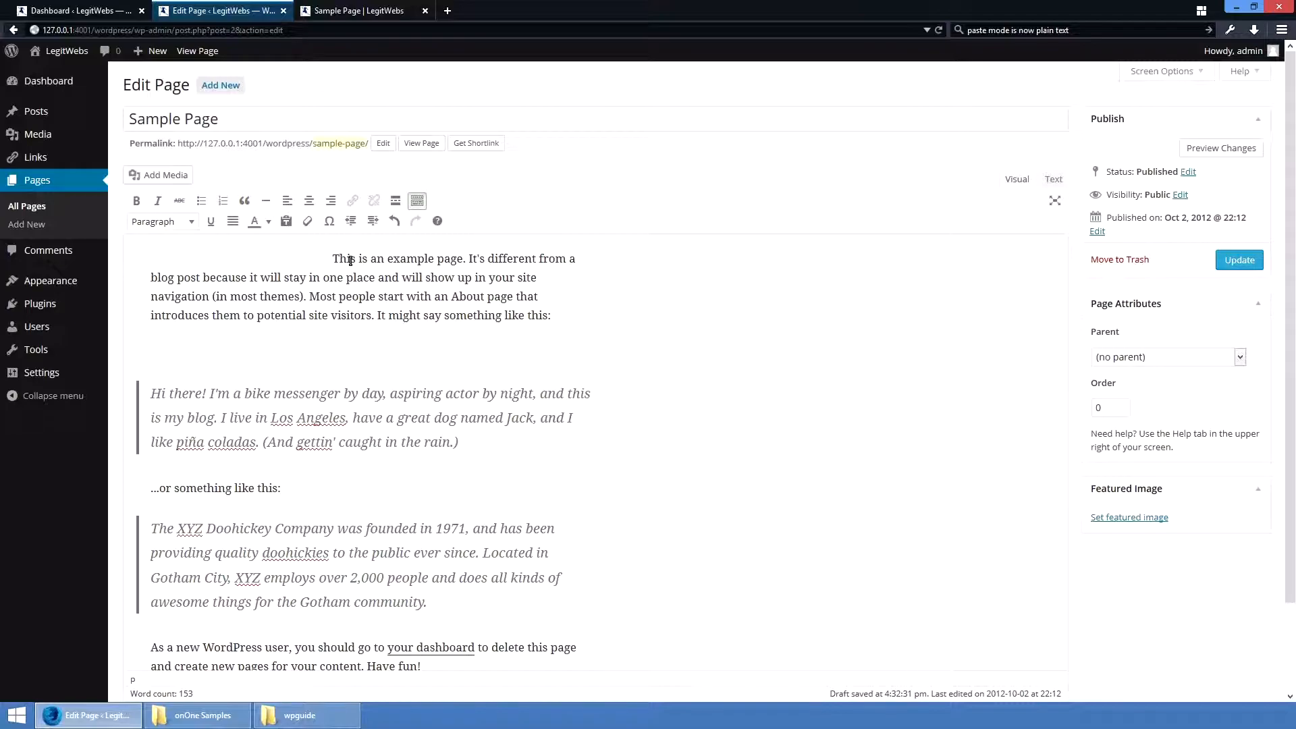
triple_click(300, 258)
double_click(301, 259)
key(BackSpace)
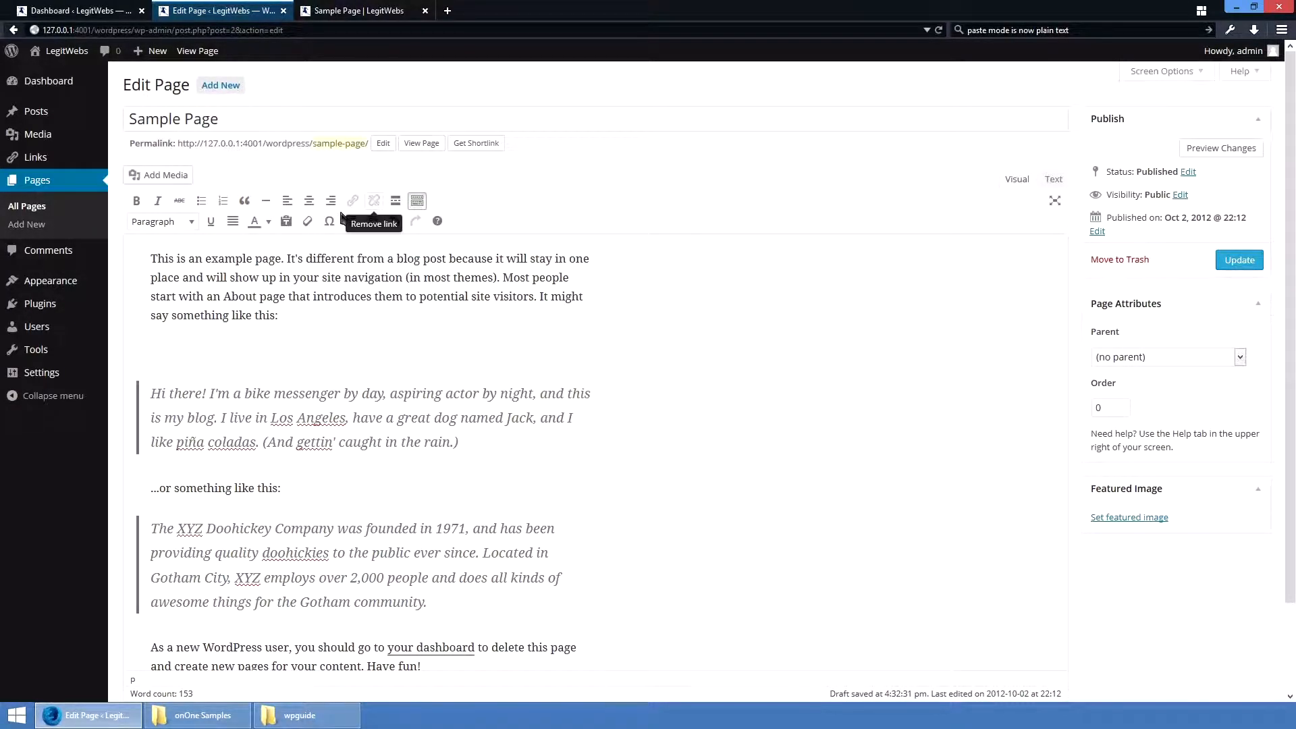
Step: In the first paragraph, bold "will show up in your sit" and "em to potential site", and underline "ost themes)"
click(215, 341)
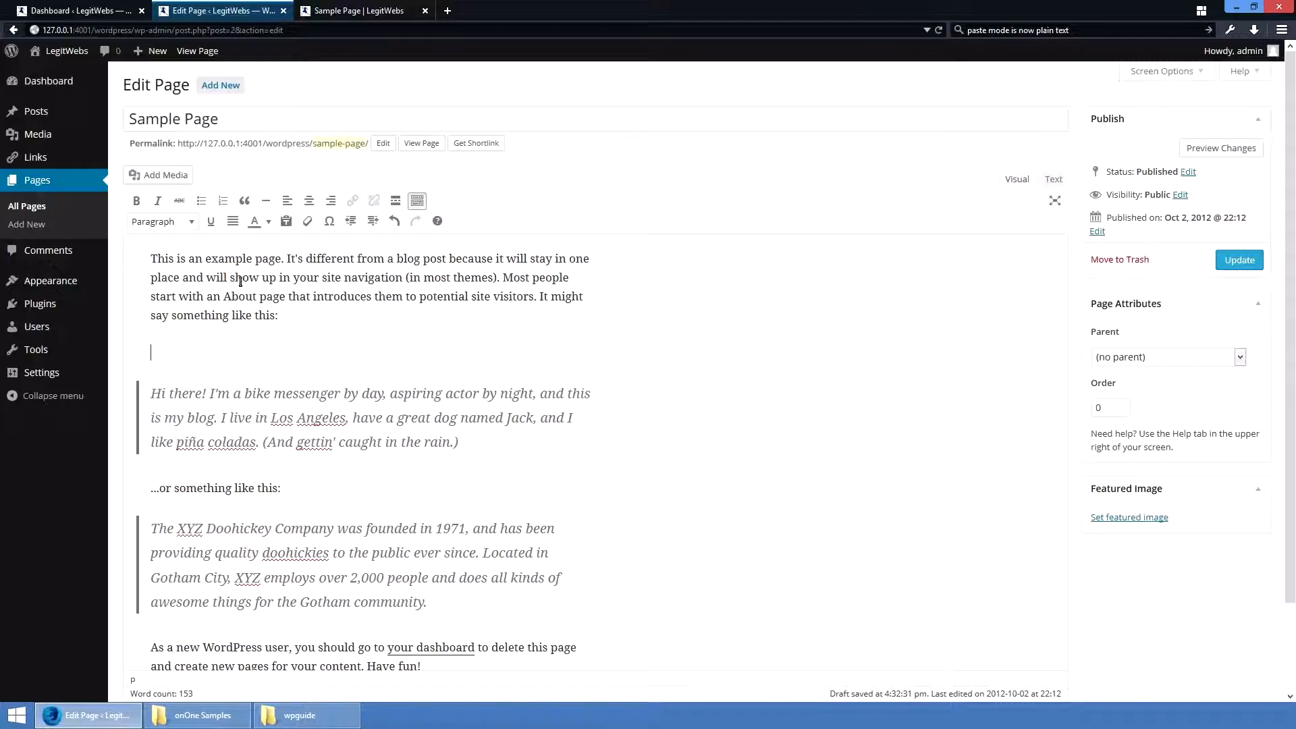
drag(207, 279, 334, 284)
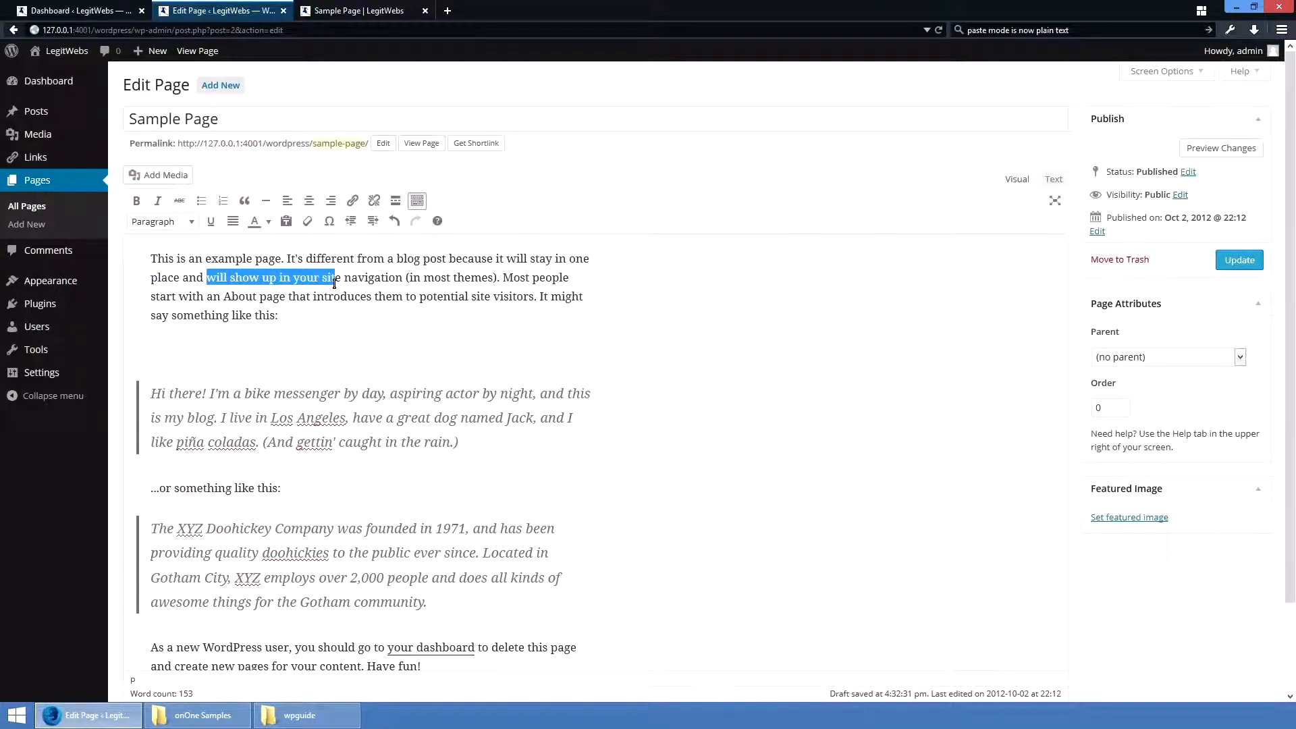
key(ctrl+b)
mouse_move(496, 296)
mouse_down()
mouse_move(386, 295)
mouse_move(503, 278)
mouse_up()
key(ctrl+b)
key(ctrl+u)
Step: Copy the first paragraph's text from "ace and will show" through "vis" and paste it as plain text into the blank line below
drag(161, 278, 517, 296)
key(ctrl+c)
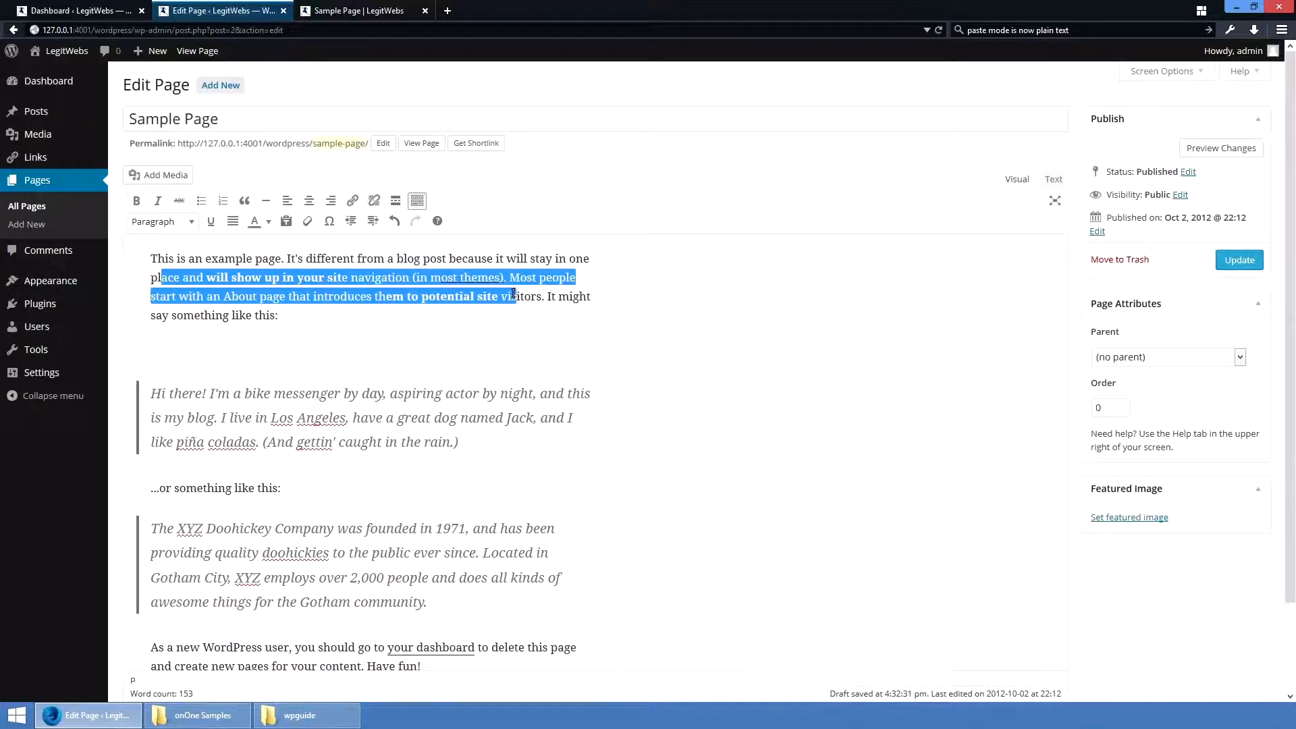
click(286, 221)
click(170, 346)
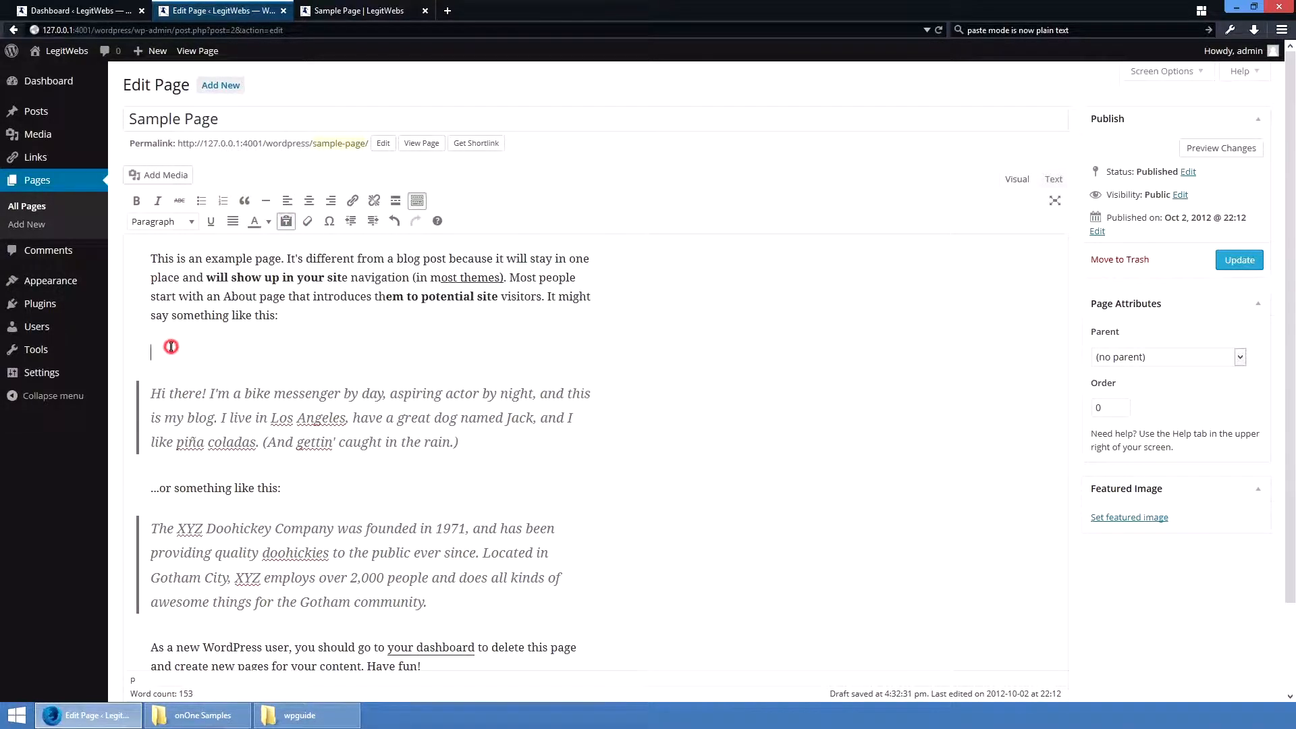
key(ctrl+v)
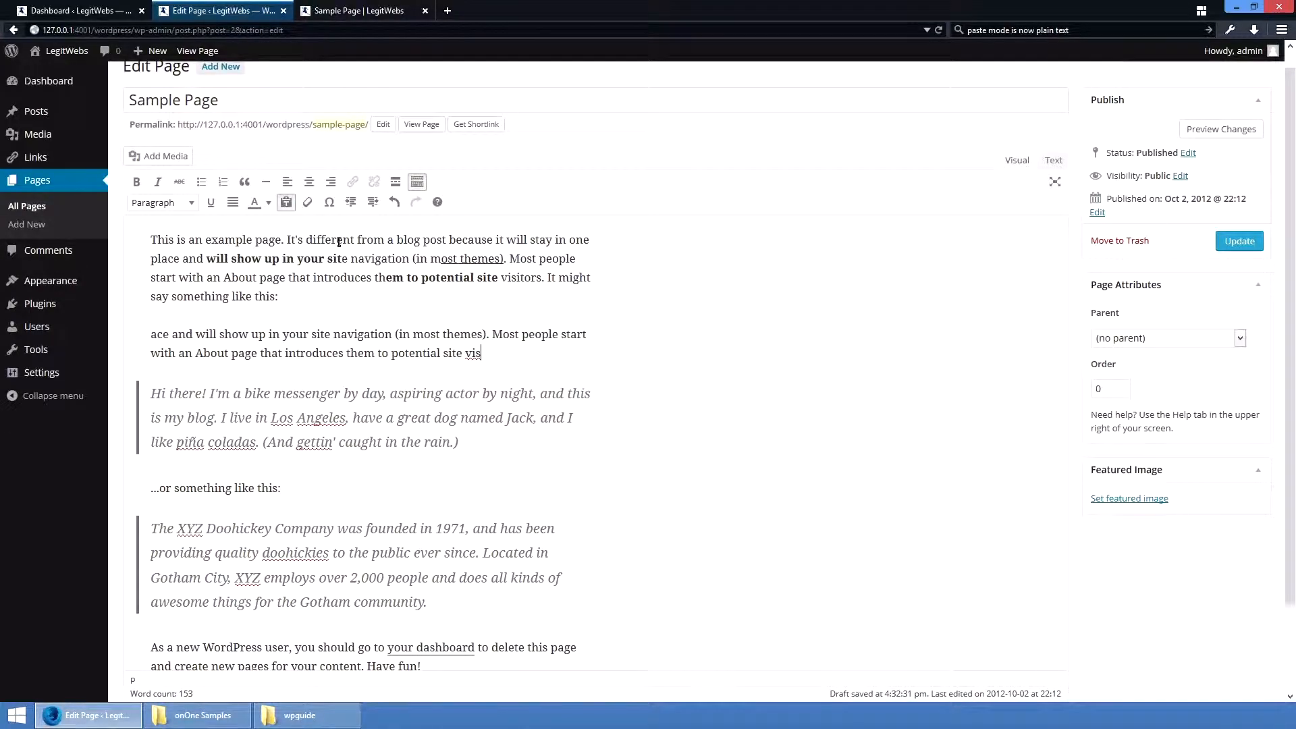
Step: Undo the plain-text paste and turn off Paste as text mode
key(ctrl+z)
click(292, 205)
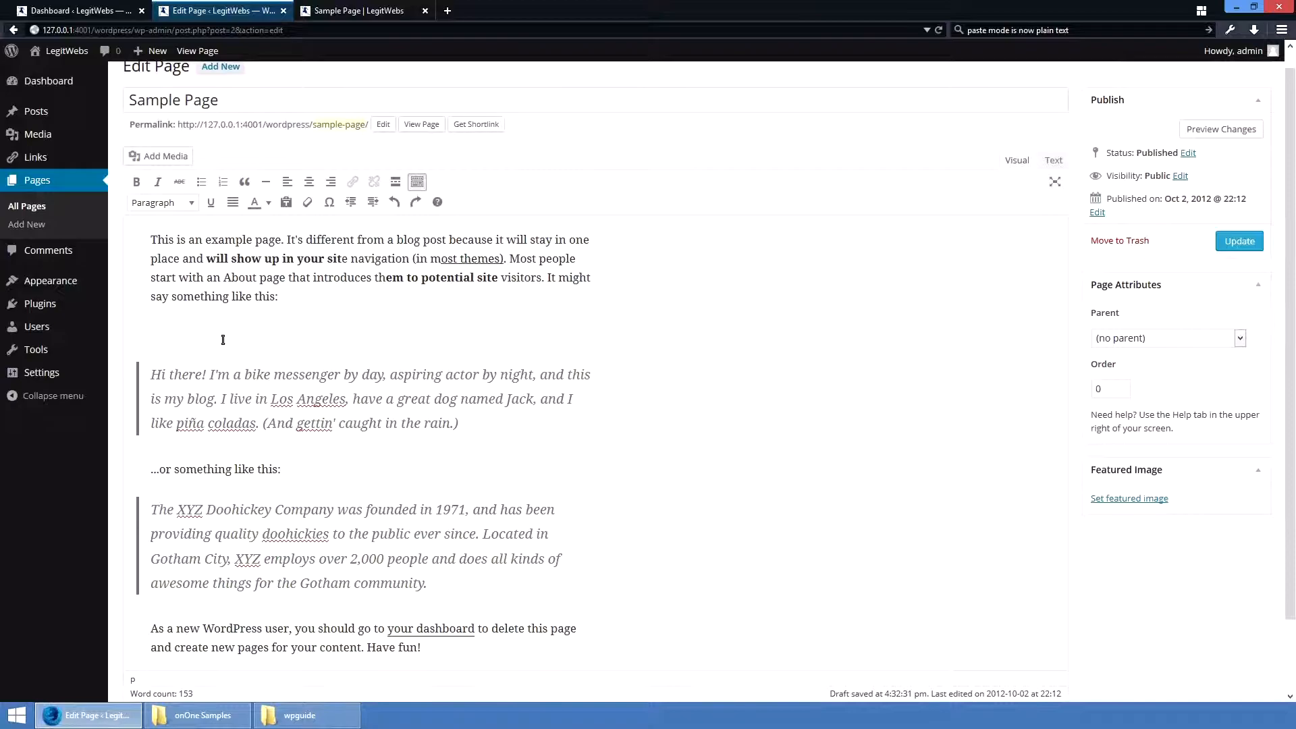
Step: Paste the copied text with its formatting into the blank line below the first paragraph, and undo the paste
key(ctrl+v)
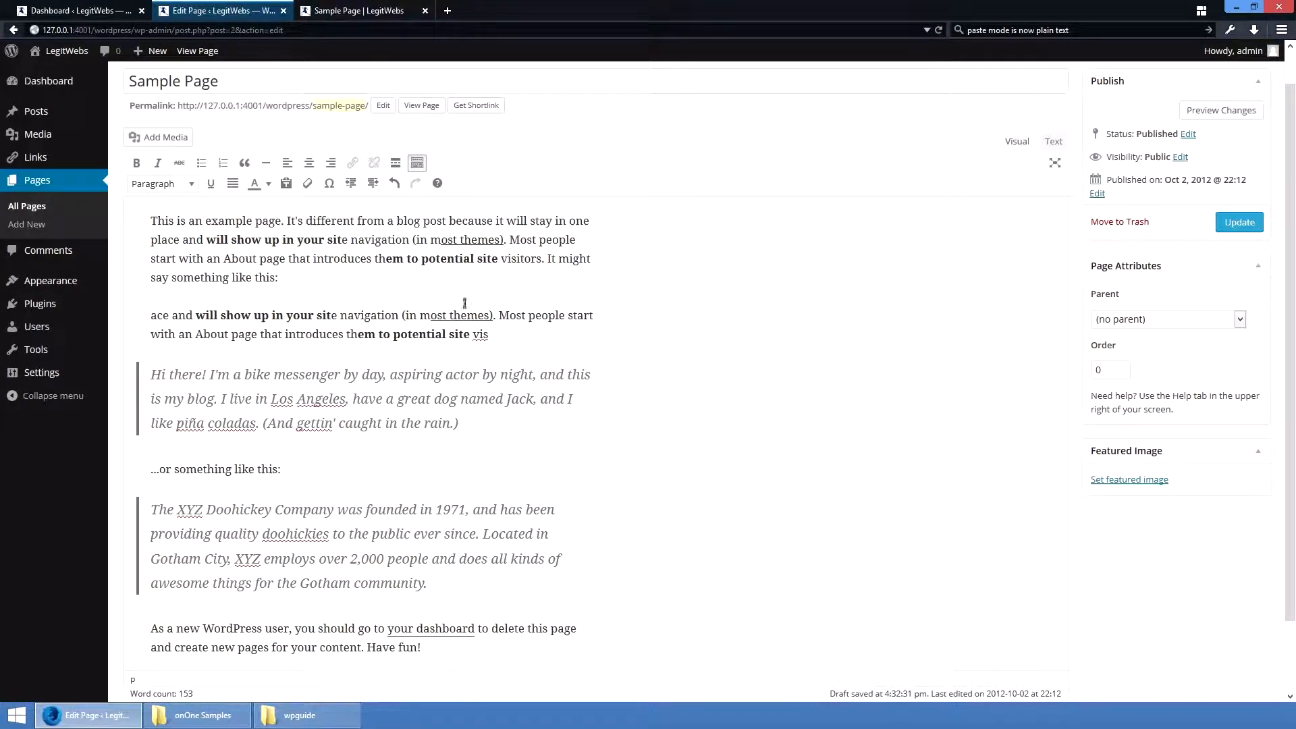
key(ctrl+z)
key(ctrl+z)
key(ctrl+z)
click(248, 309)
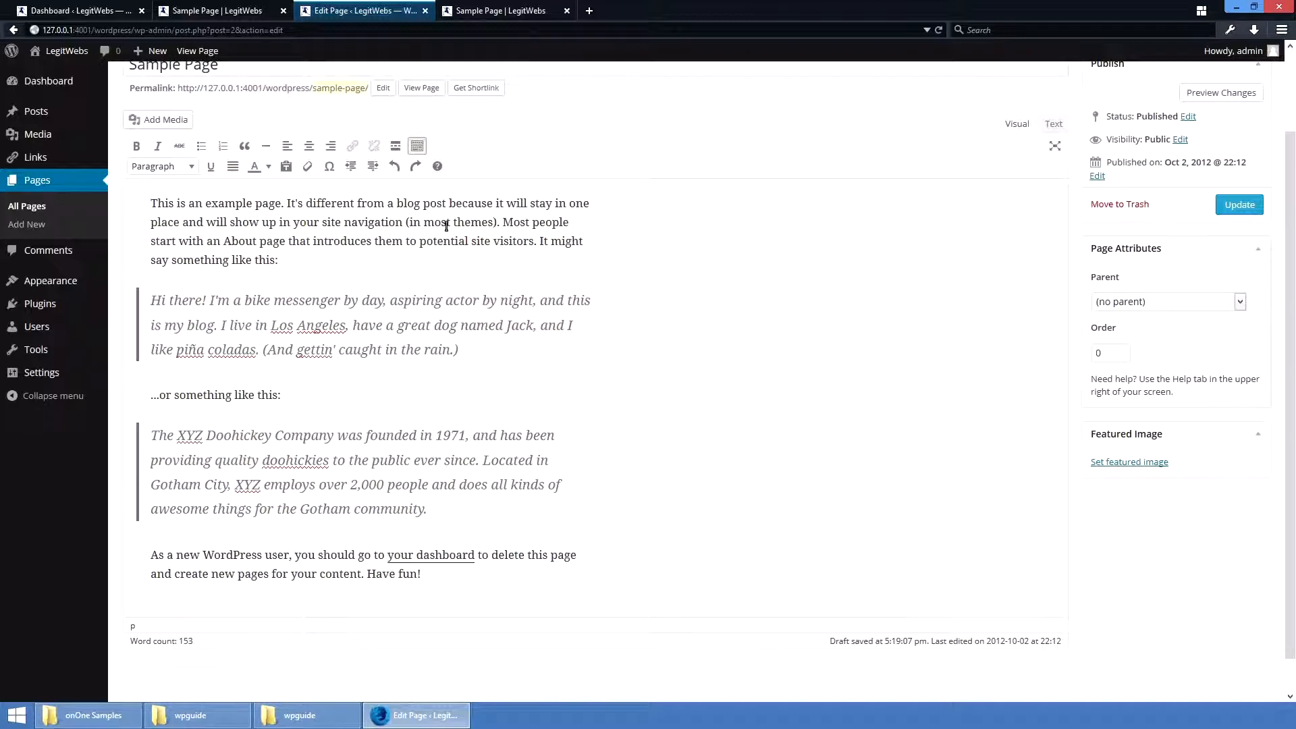
Step: Split the first paragraph after "This is an example page." and leave a blank line before the remaining text
click(291, 209)
key(Return)
key(Return)
scroll(316, 198, down, 1)
scroll(351, 195, up, 3)
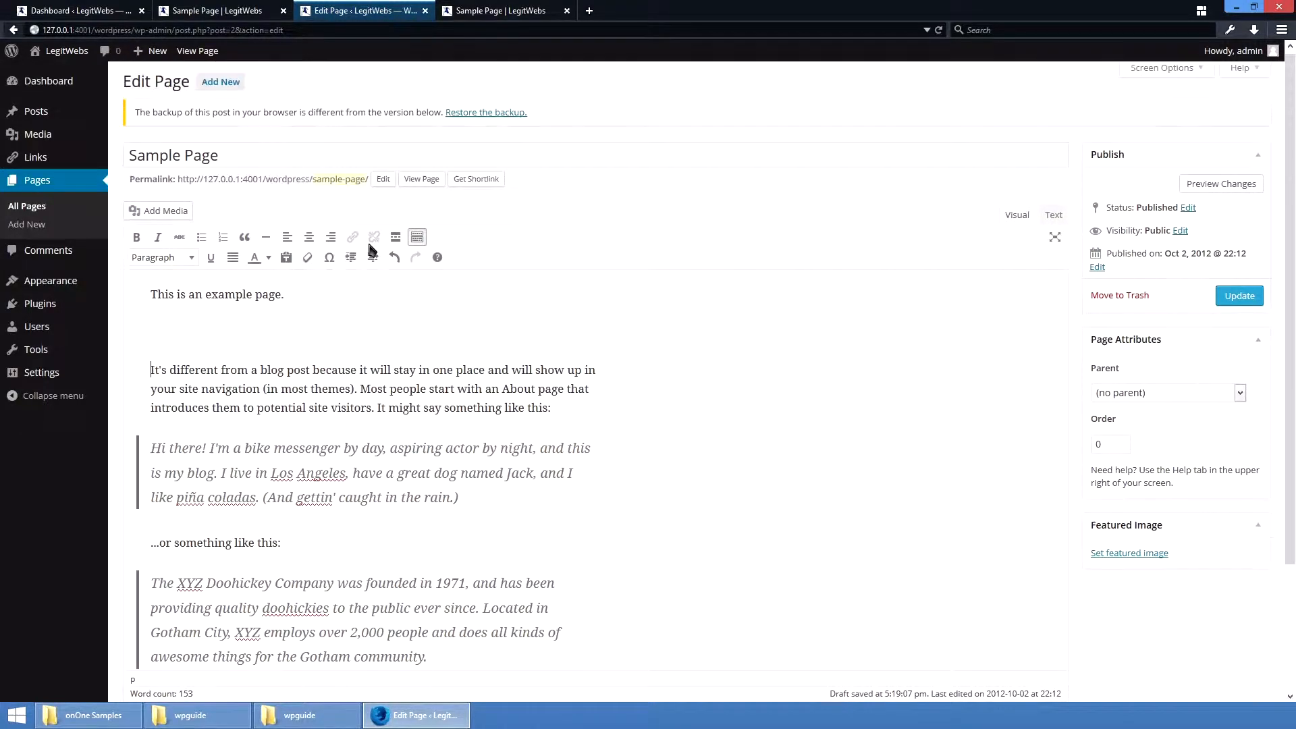
click(280, 321)
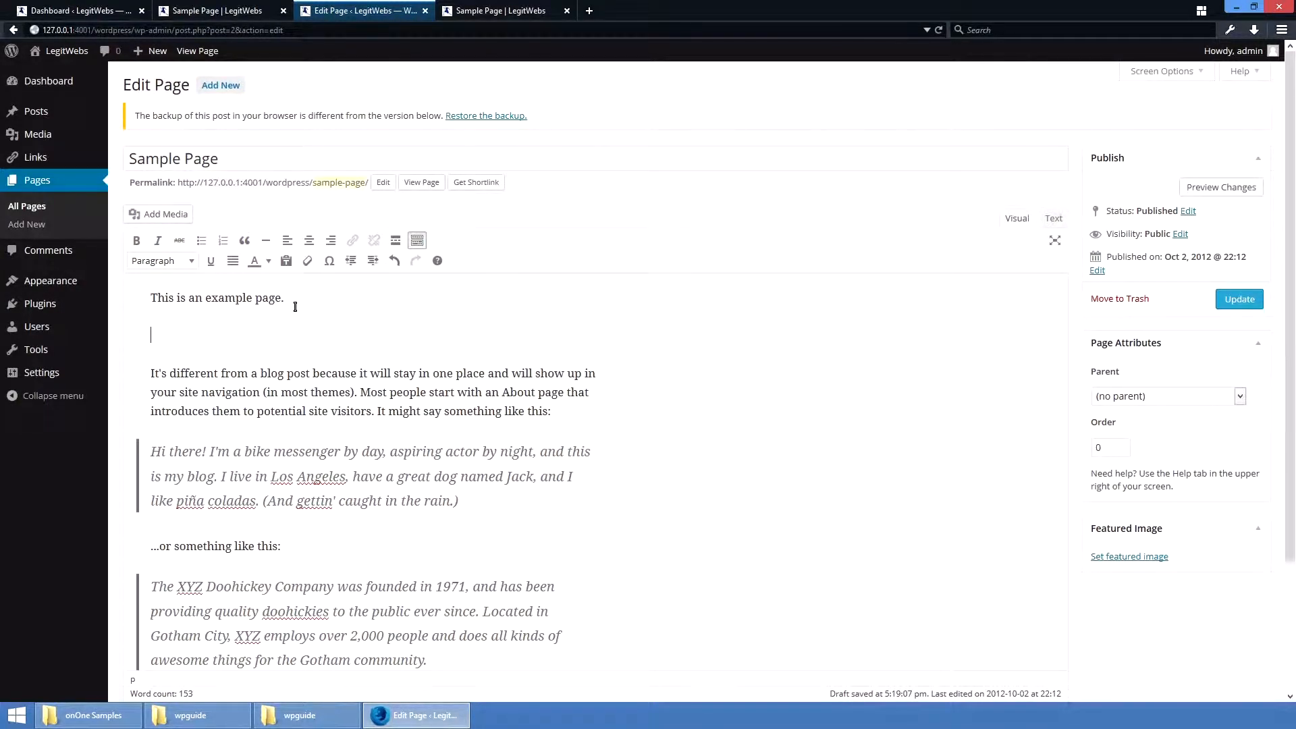
Step: Format the line "This is an example page." as Heading 1 and compare it with the page title in the preview
drag(248, 375, 352, 376)
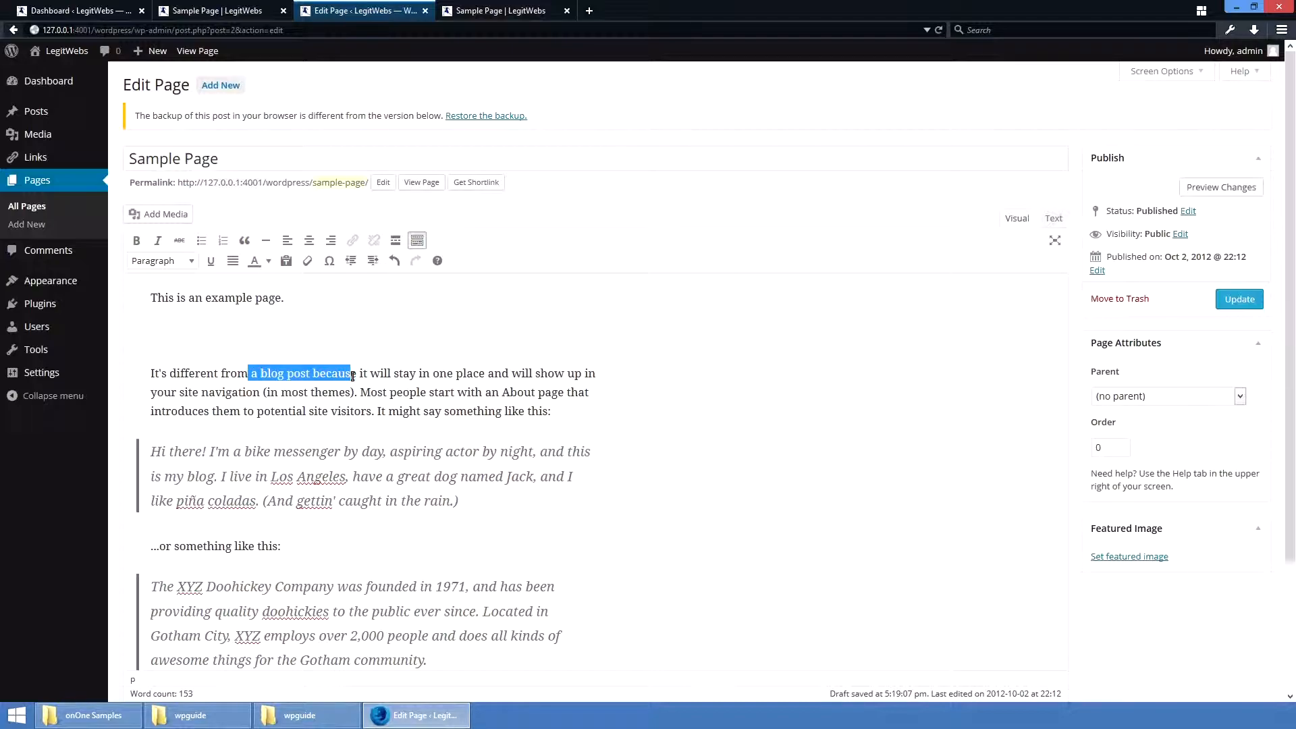
click(339, 312)
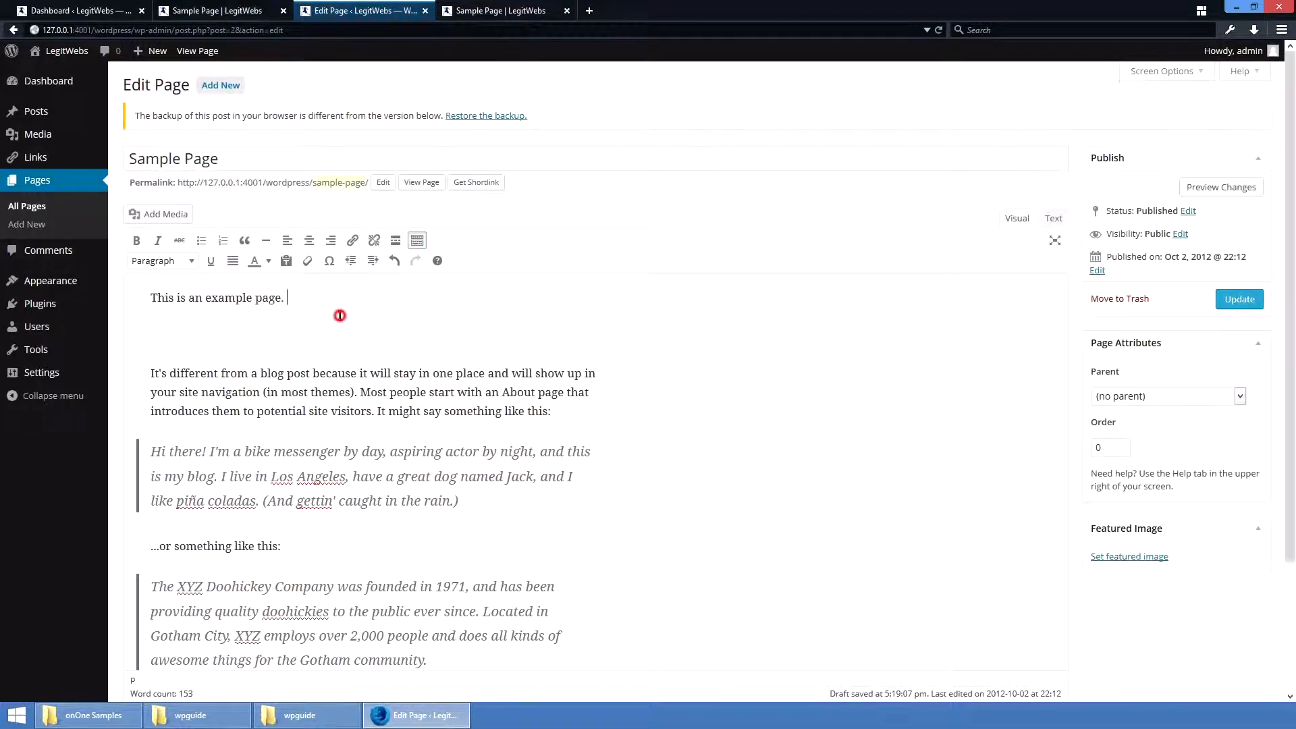
triple_click(177, 298)
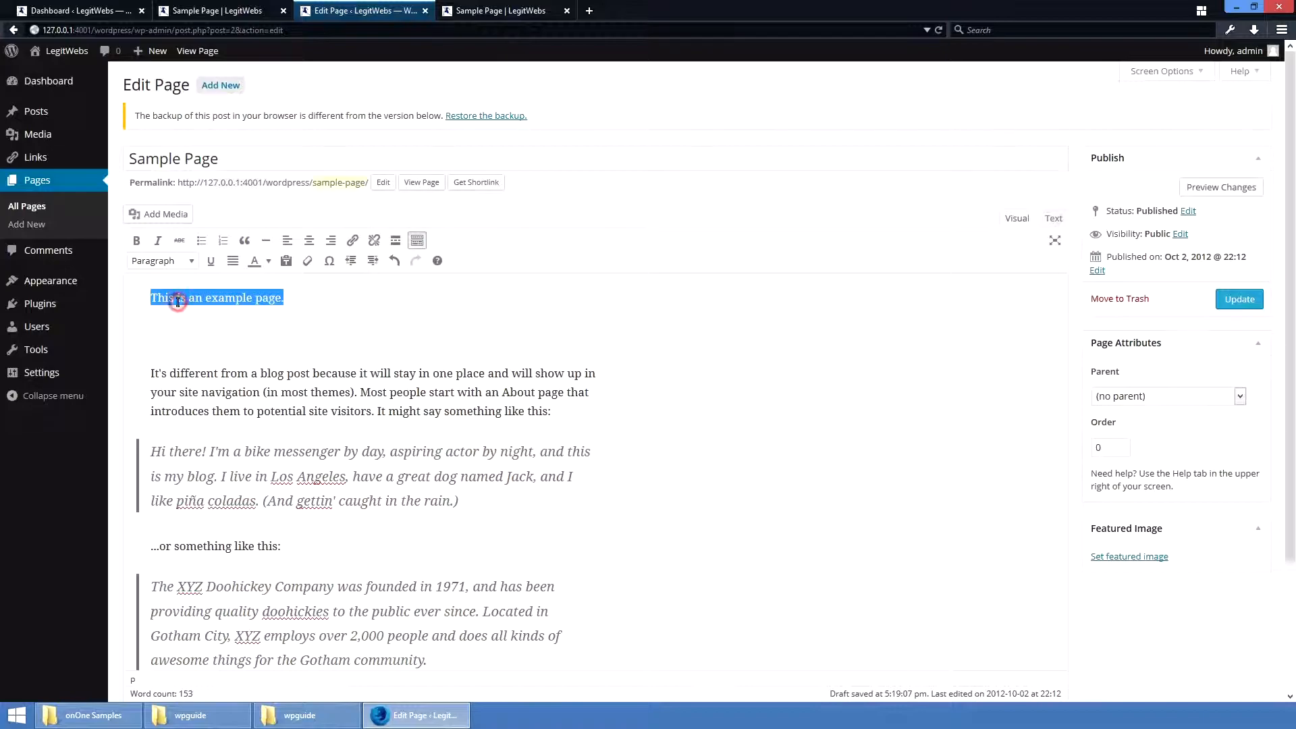
click(174, 261)
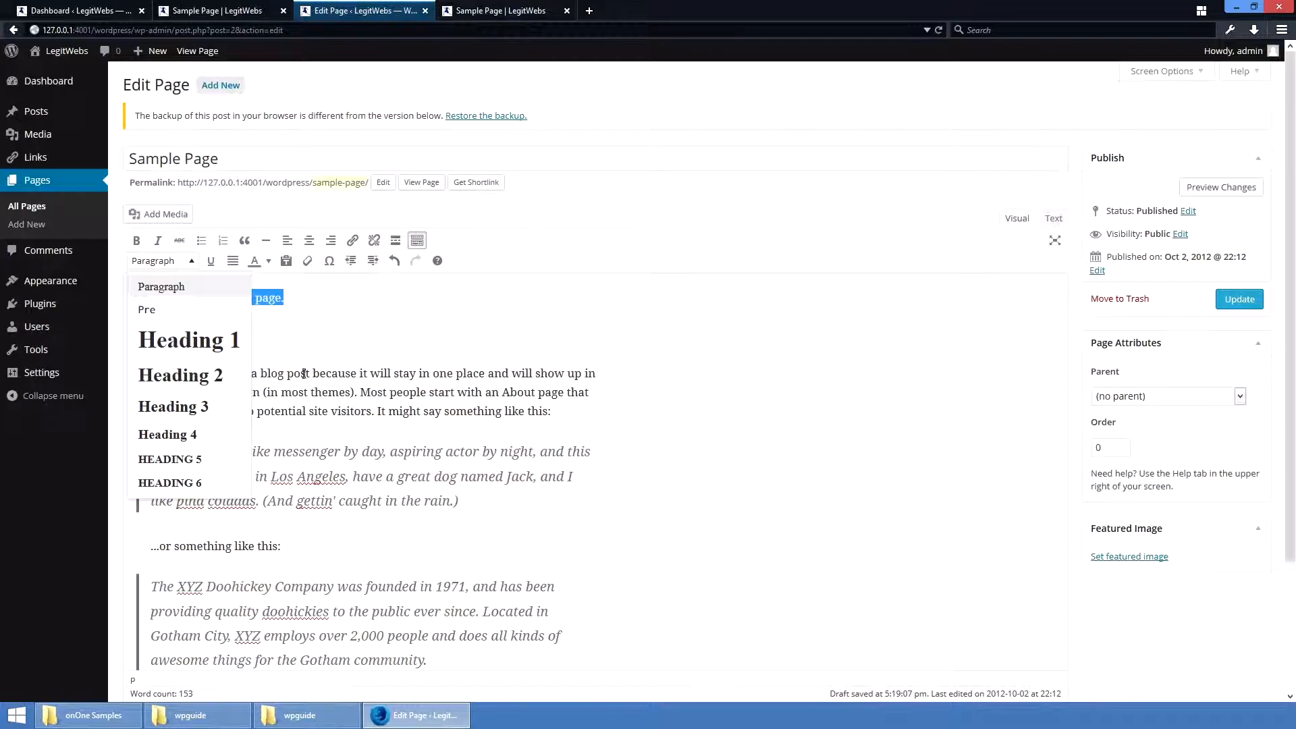
click(217, 350)
triple_click(137, 143)
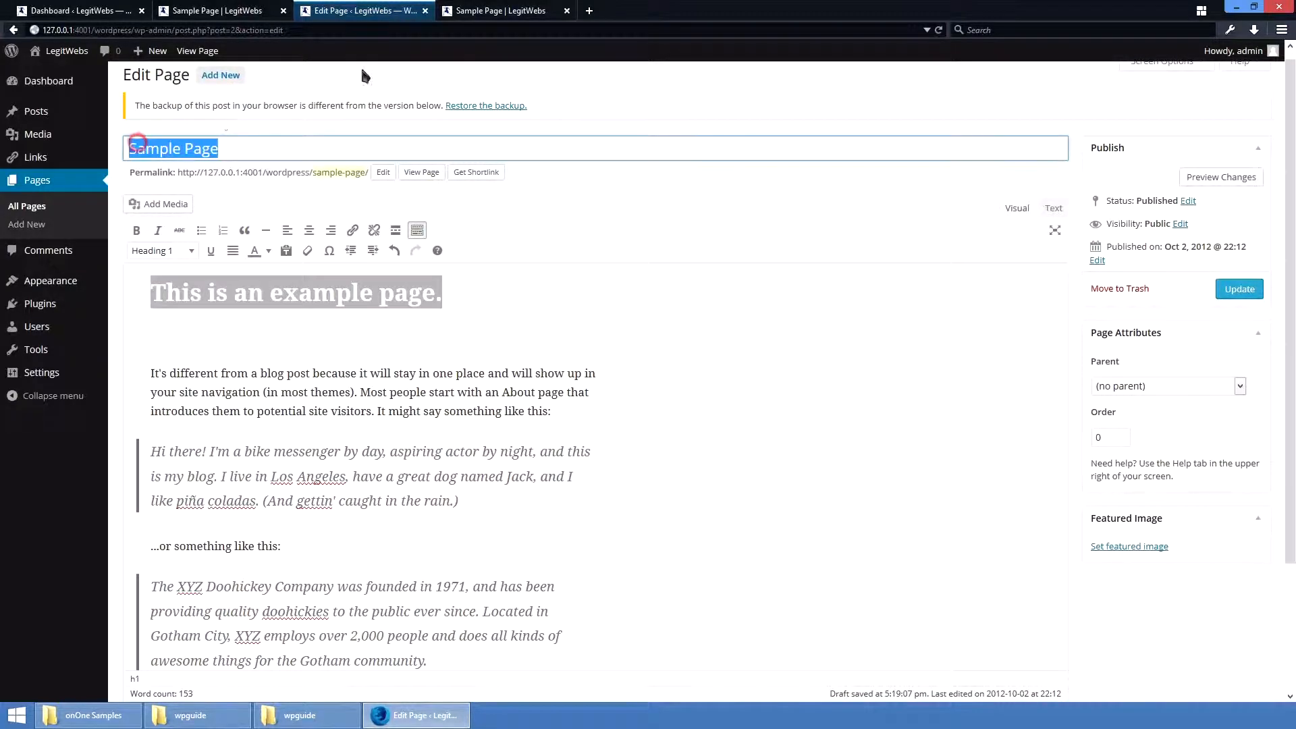
click(499, 10)
click(644, 198)
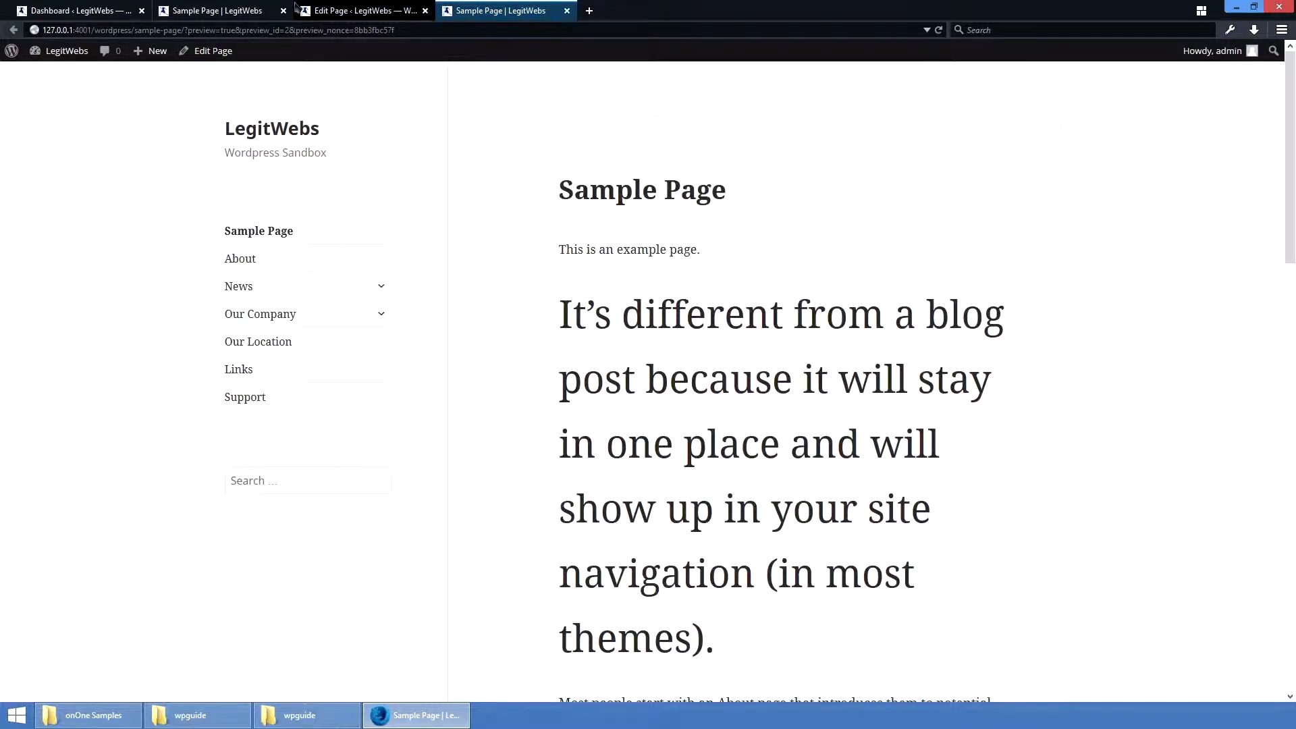
Step: Change the line "This is an example page." to Heading 2
click(361, 11)
click(180, 250)
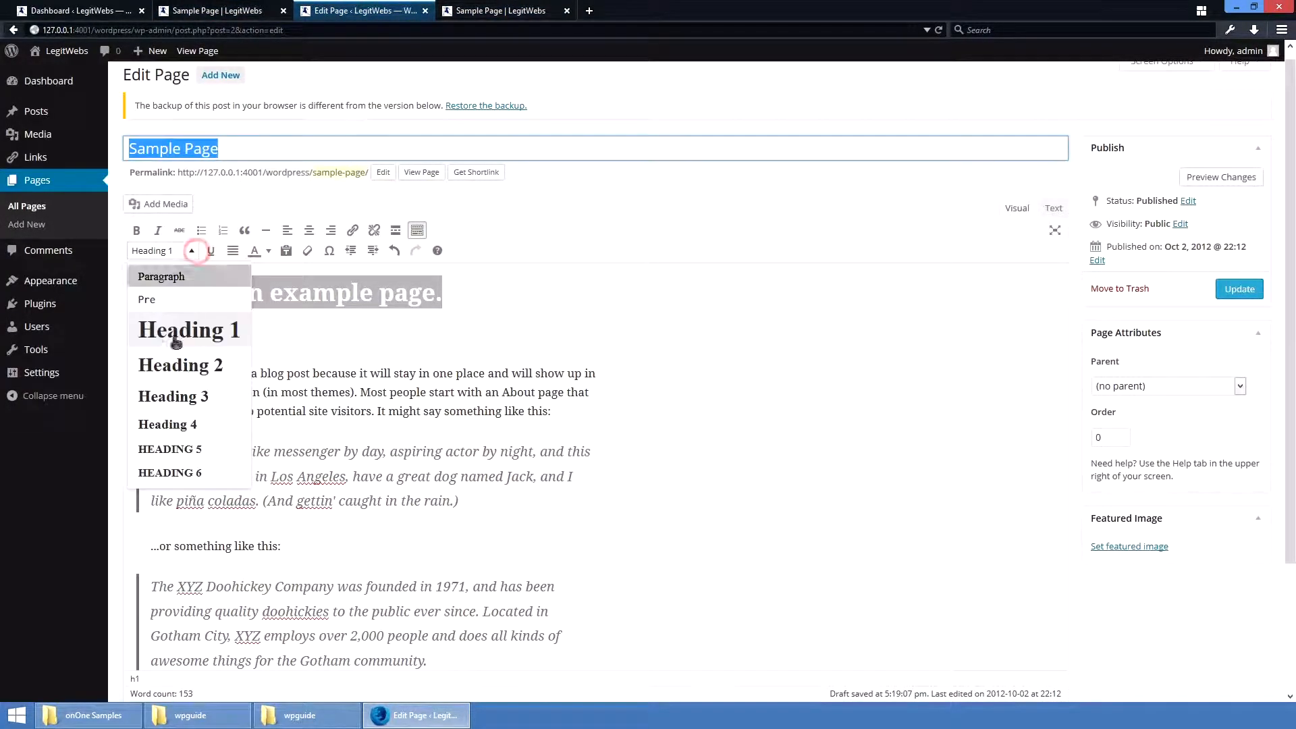
click(169, 361)
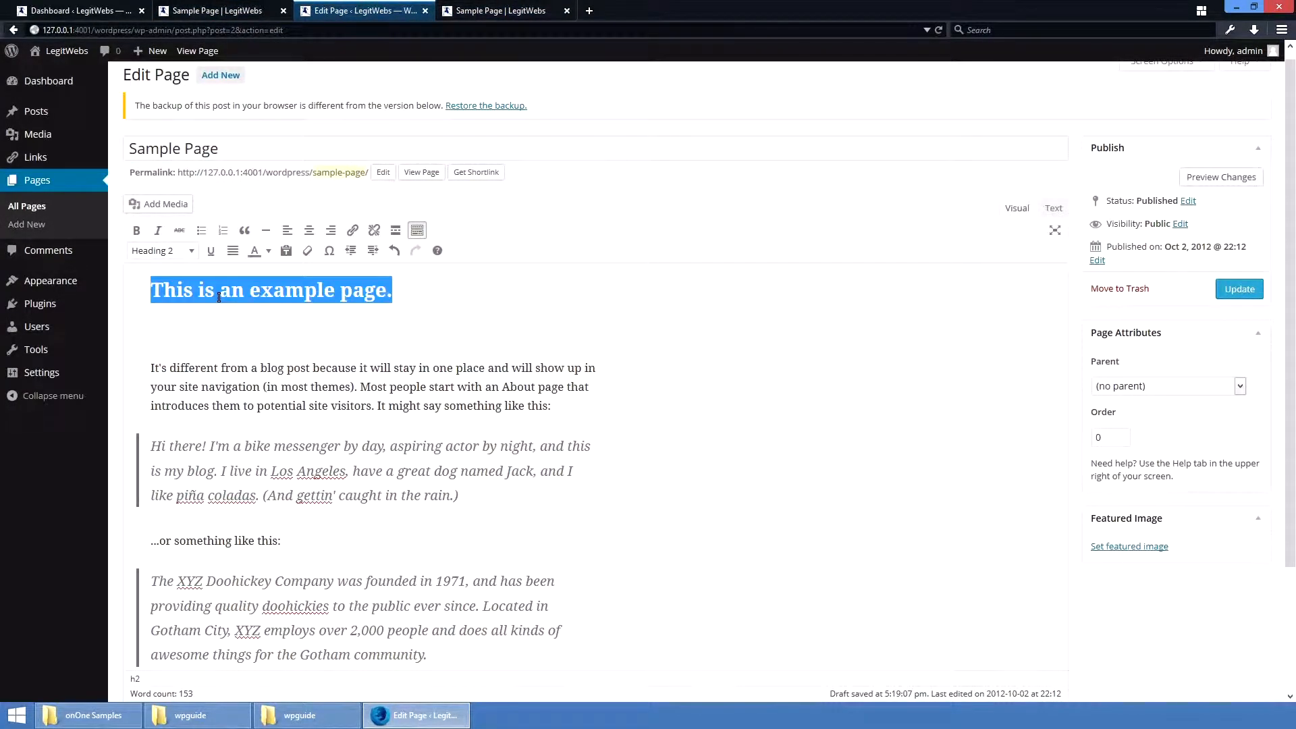
Step: Preview the changes, examine the subheading against the page title, and return to the page editor
click(1197, 176)
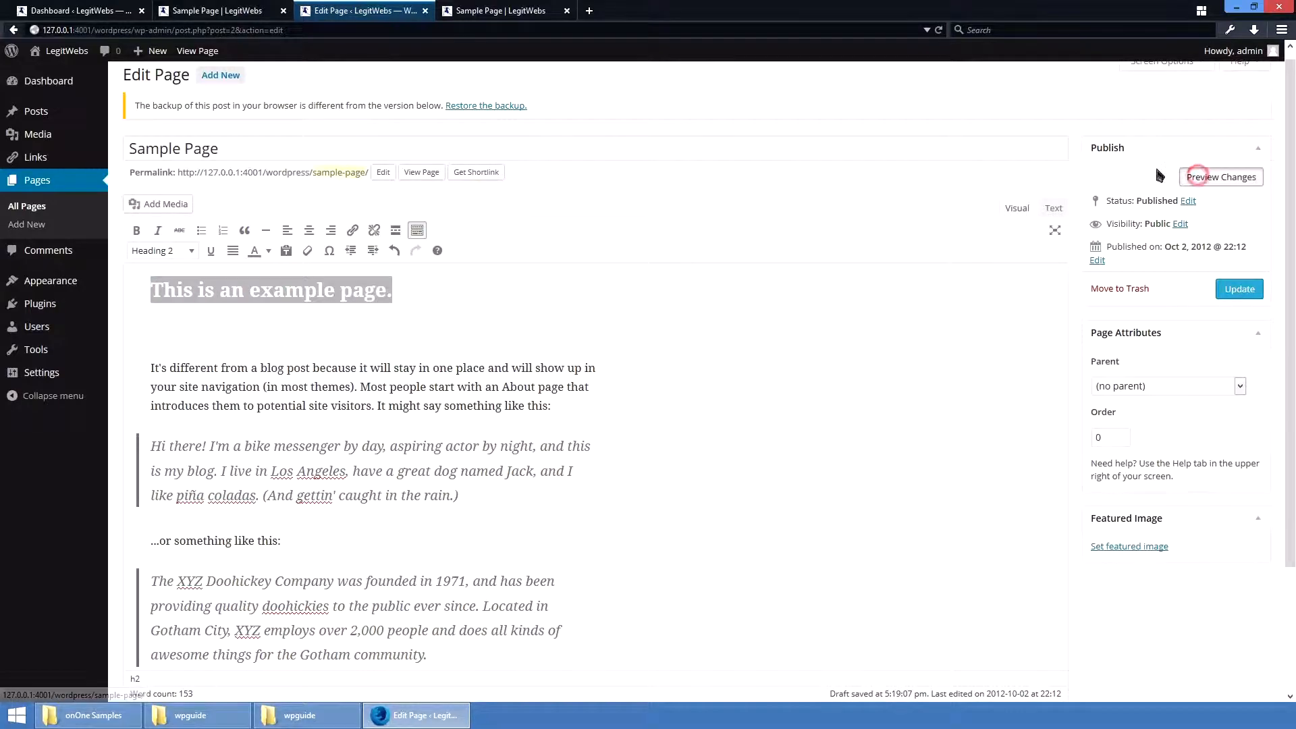
click(516, 8)
triple_click(655, 253)
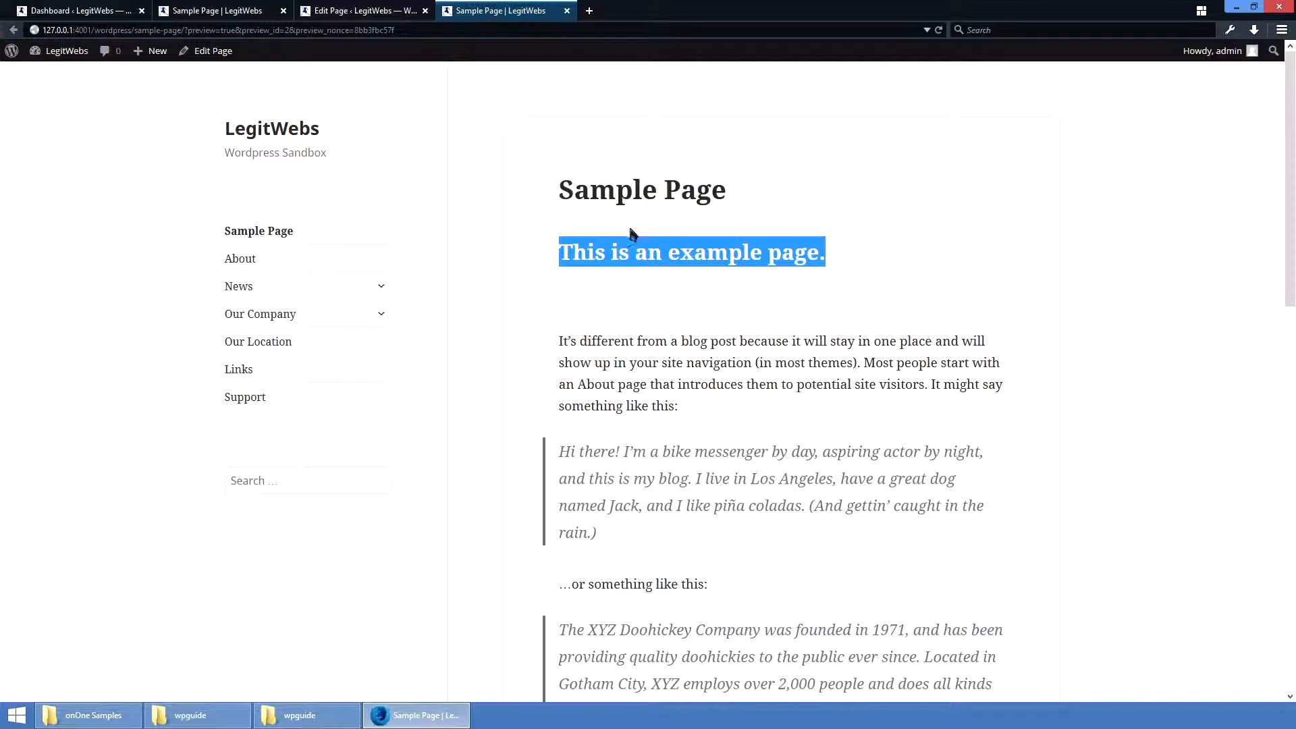
click(598, 208)
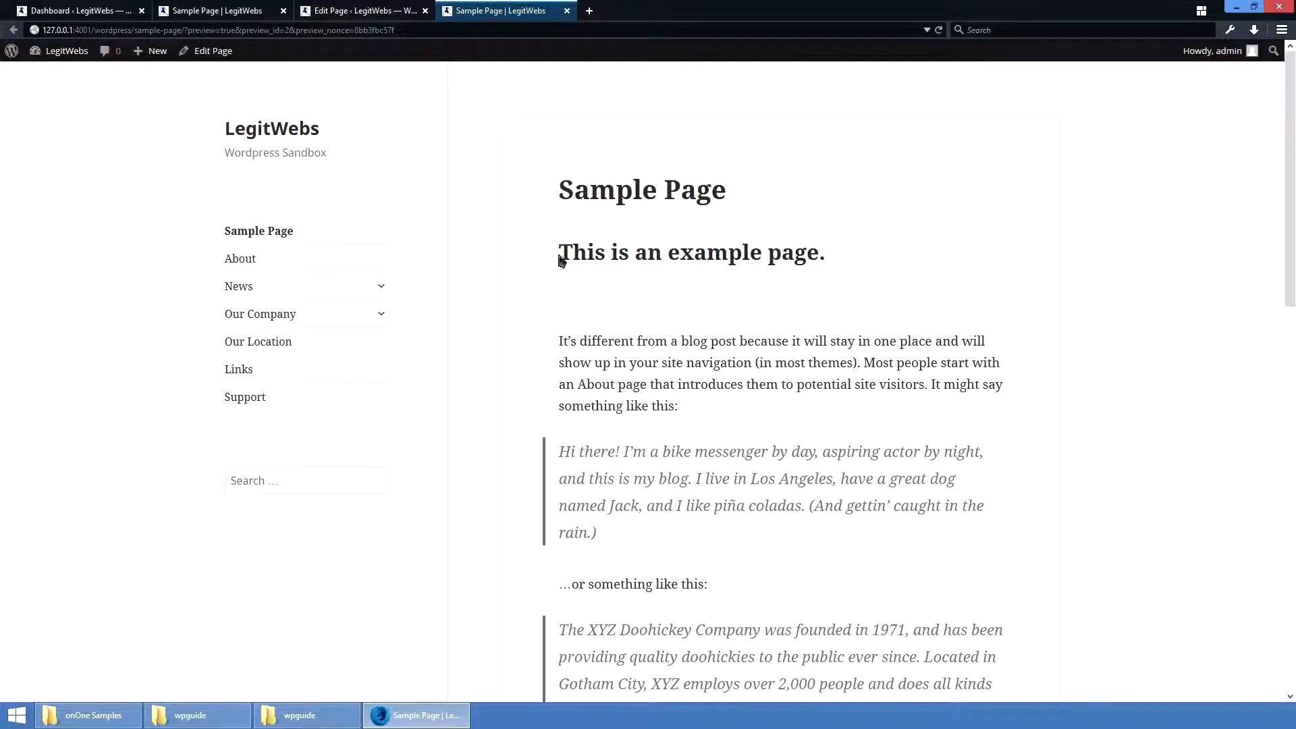
click(390, 9)
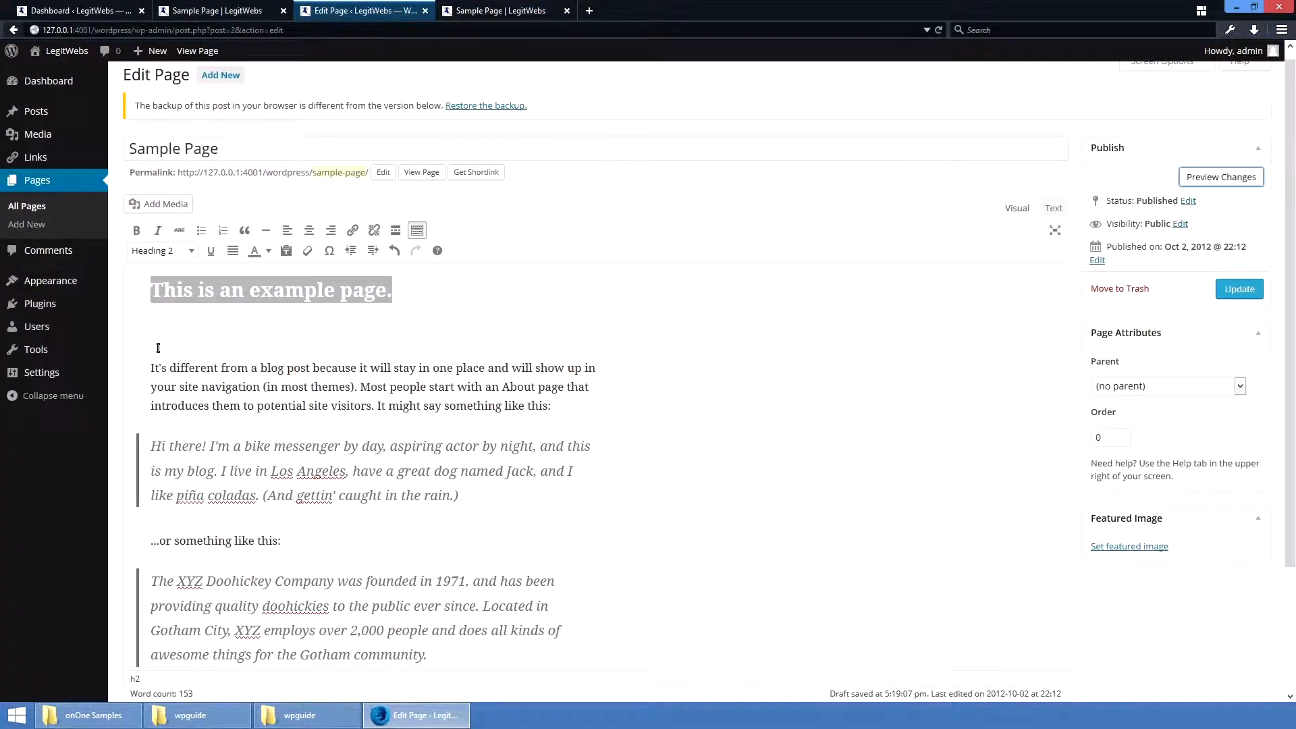
Step: In the page's HTML, wrap "Most people start with an About page that introduces them to potential site visitors." in a span with font-size: 300%
click(217, 334)
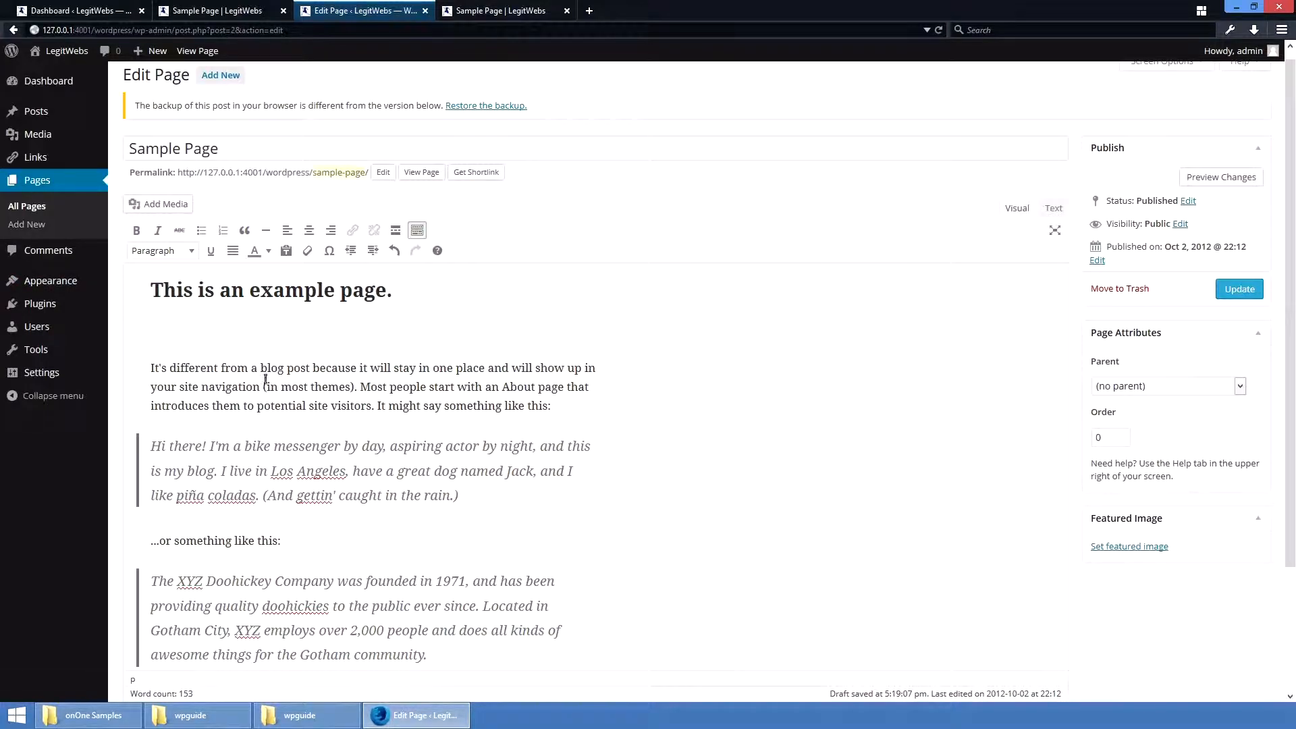
drag(221, 371, 345, 387)
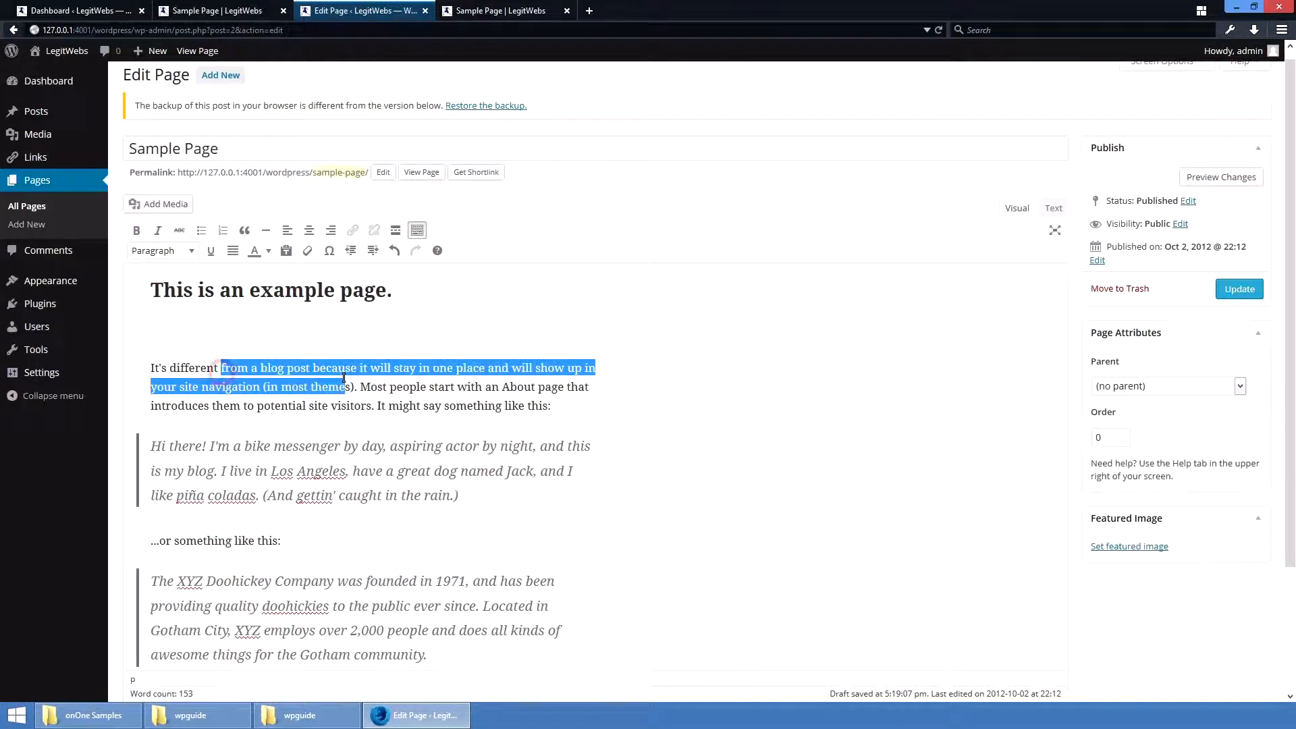
click(752, 354)
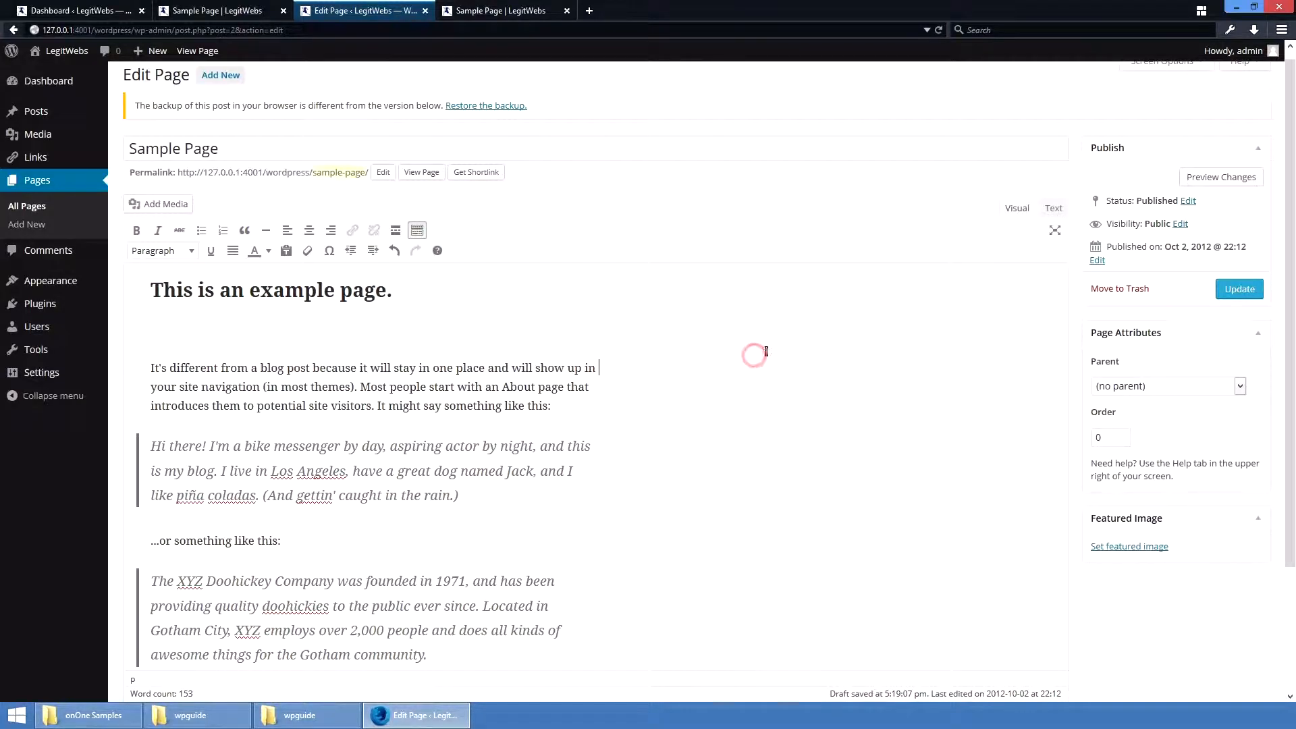
click(1063, 206)
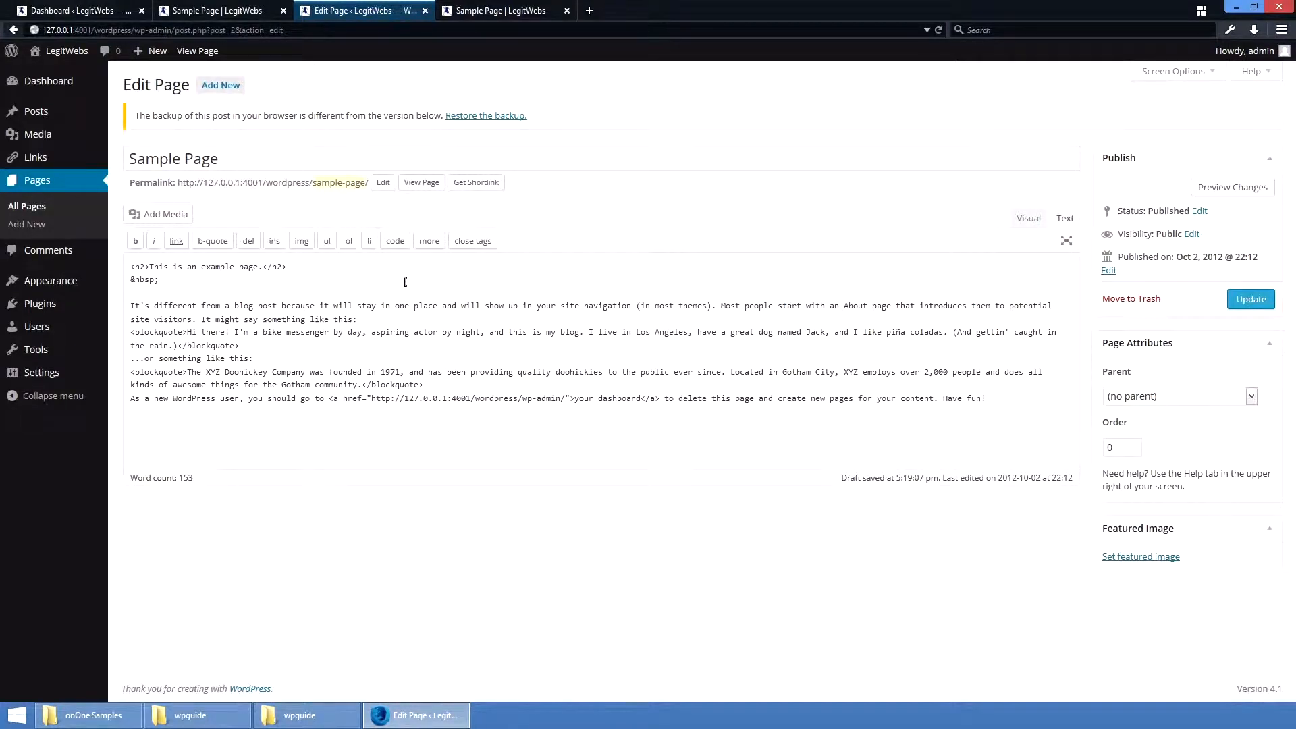
drag(717, 306, 198, 315)
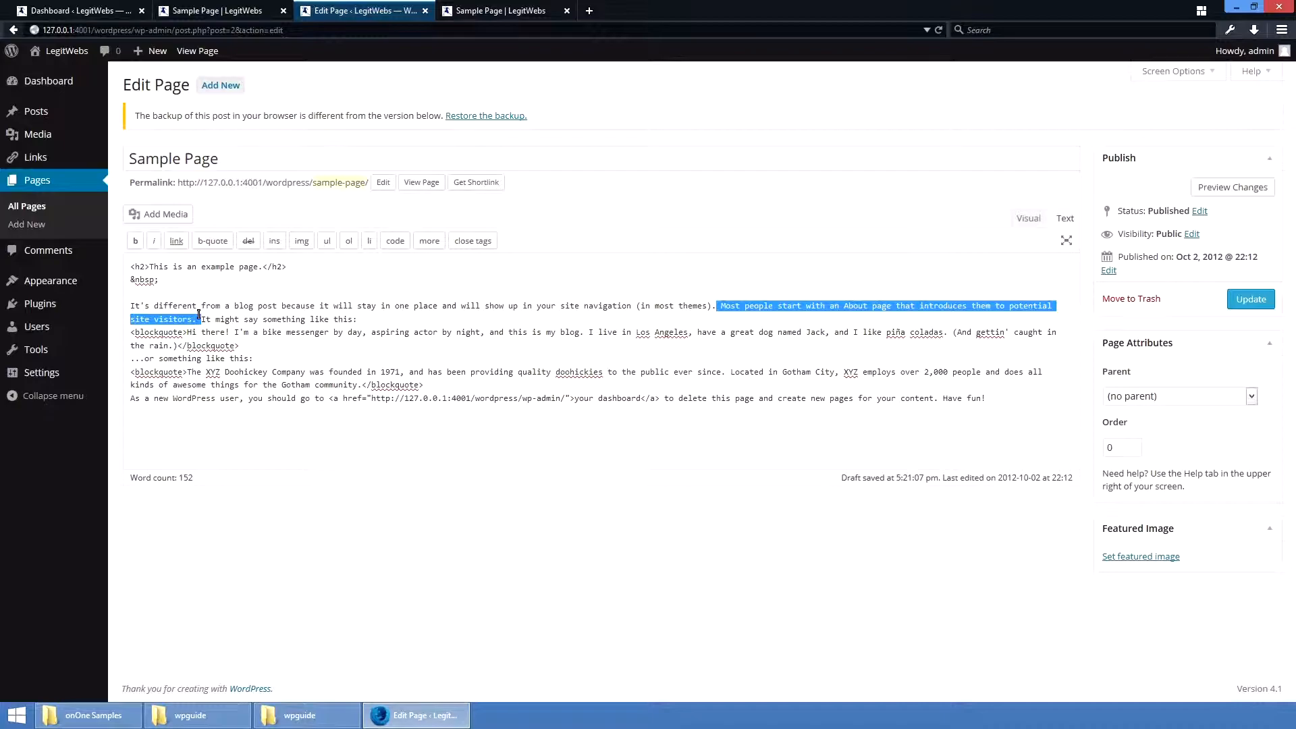
click(718, 304)
text(<span style="font-size: 300%;">)
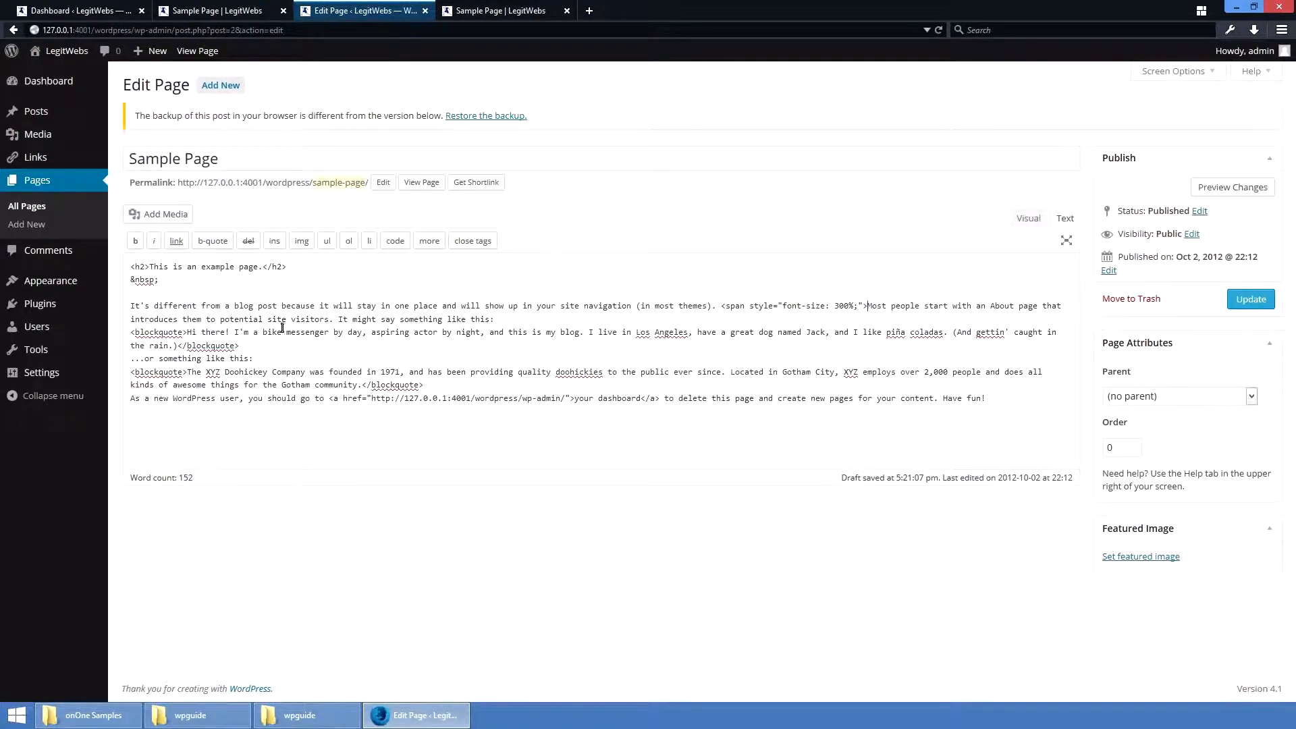
click(862, 312)
click(336, 318)
text(</span>)
click(1025, 222)
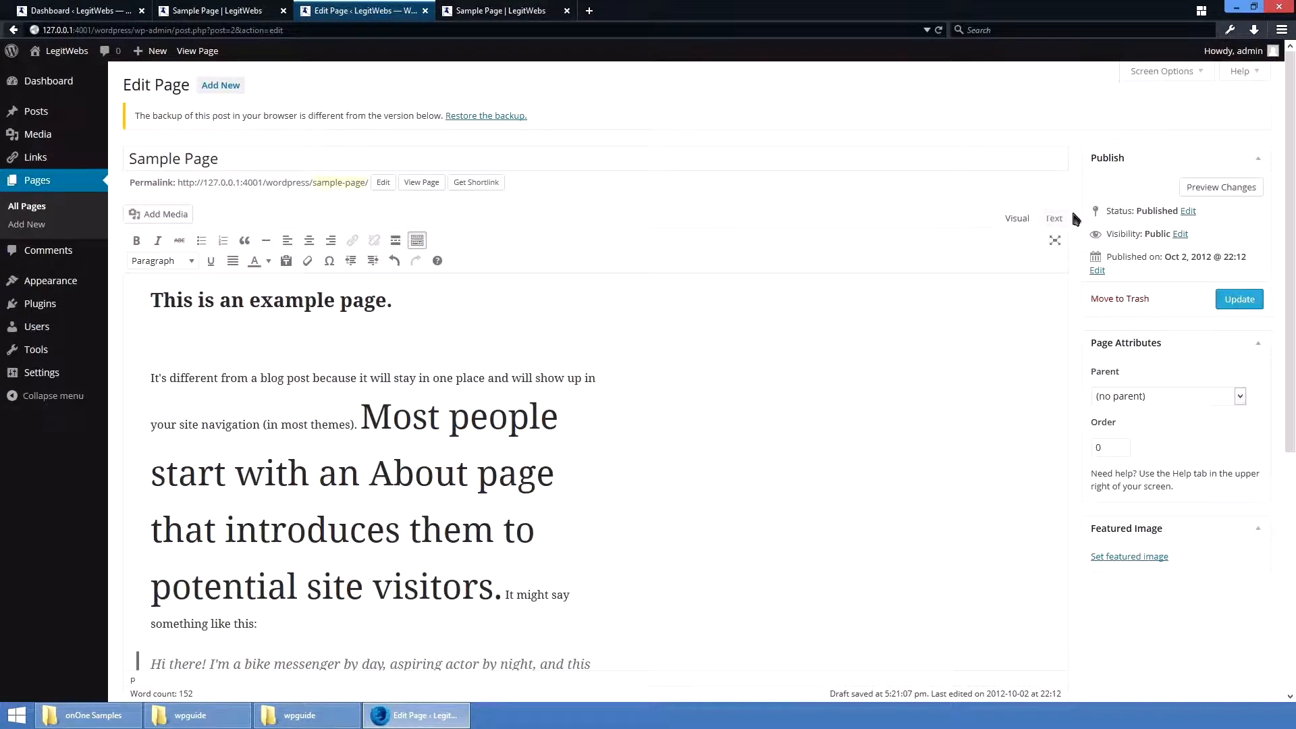
Step: Preview the page to check the enlarged "Most people start" sentence, and return to the editor
drag(357, 424, 461, 587)
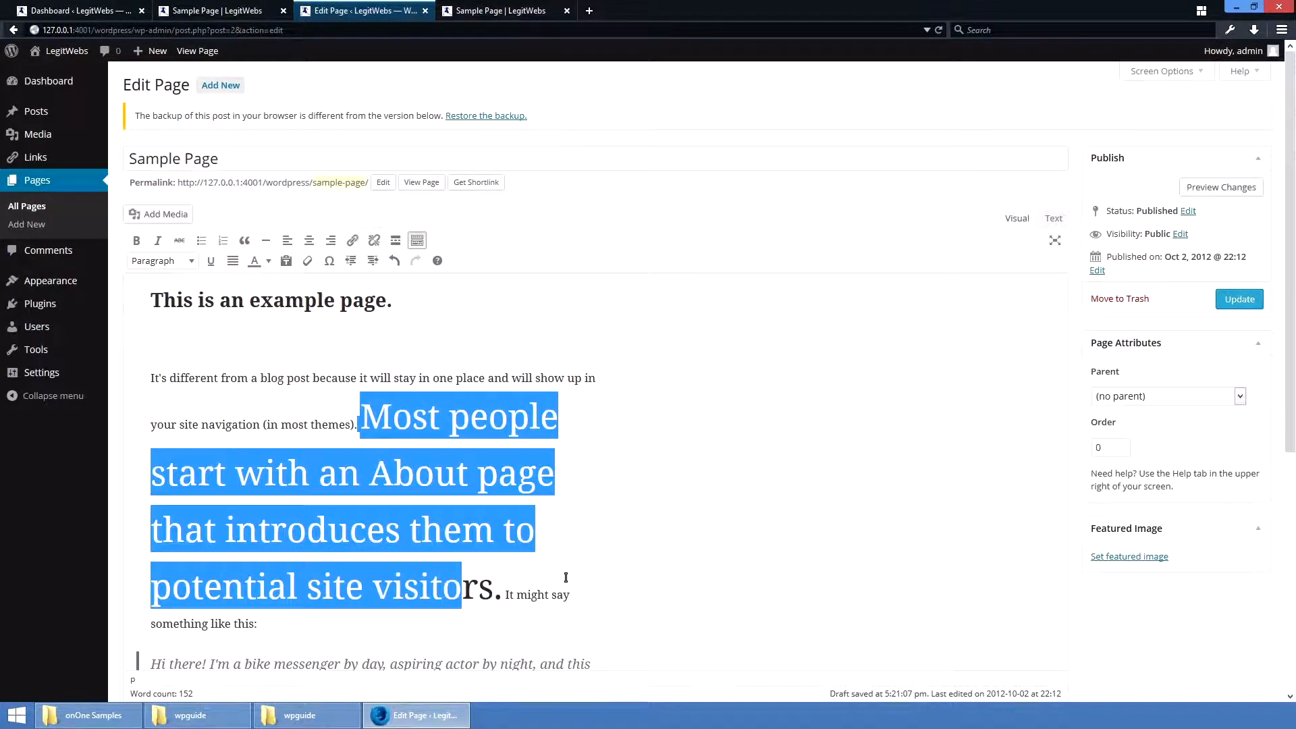
click(1256, 189)
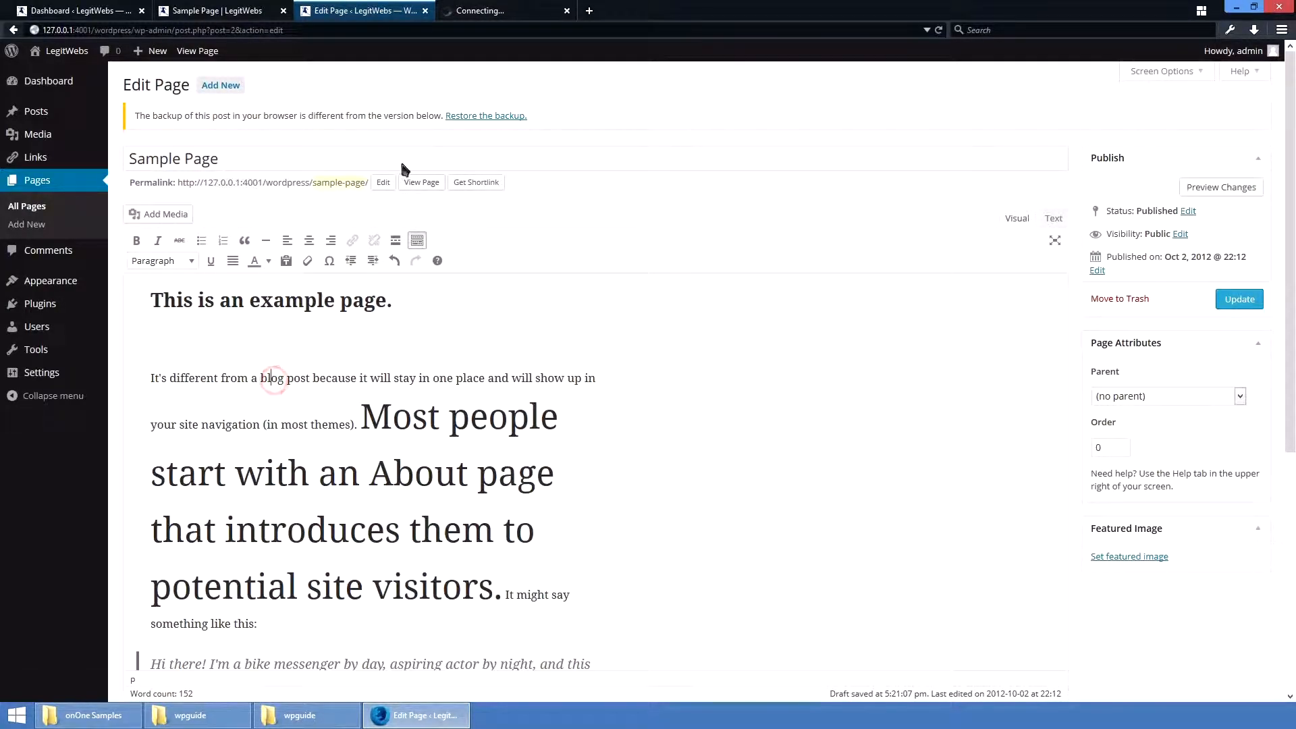
click(472, 12)
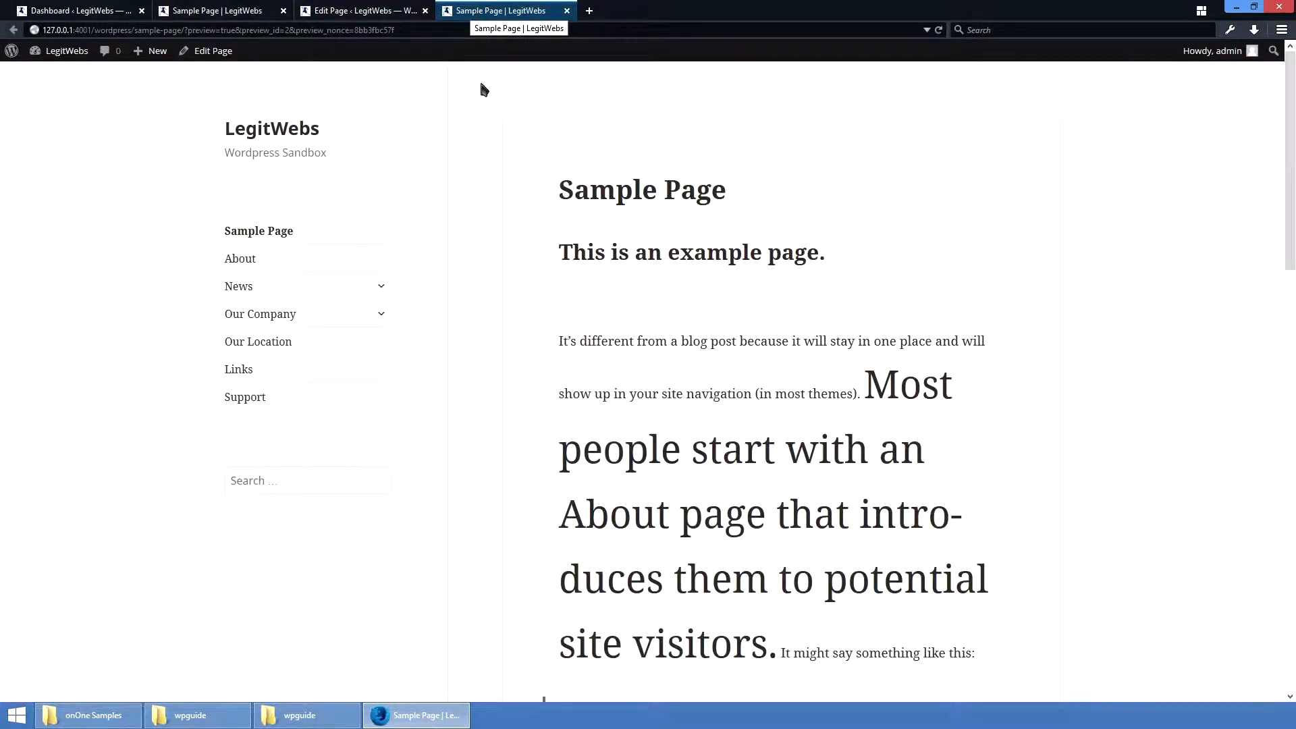
click(378, 11)
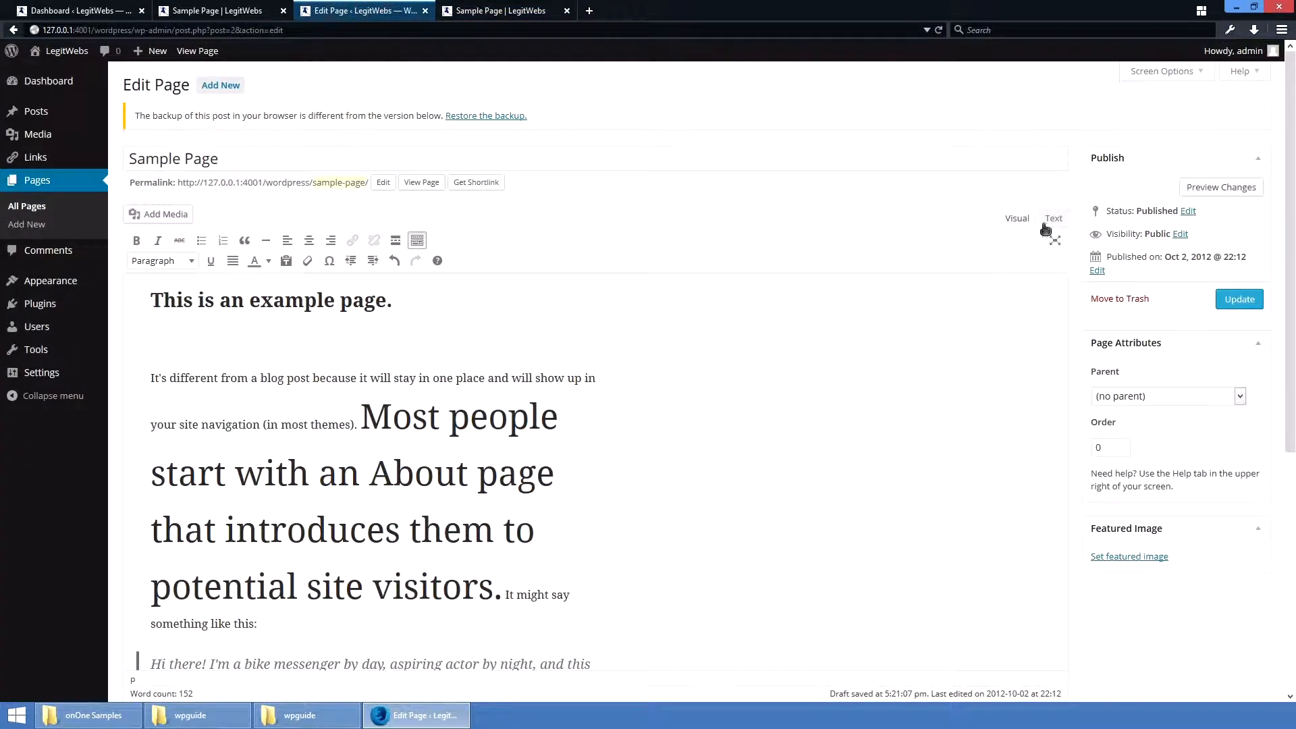
Step: In the page's HTML, set the span's font-size to 150% and return to the visual view
click(1065, 218)
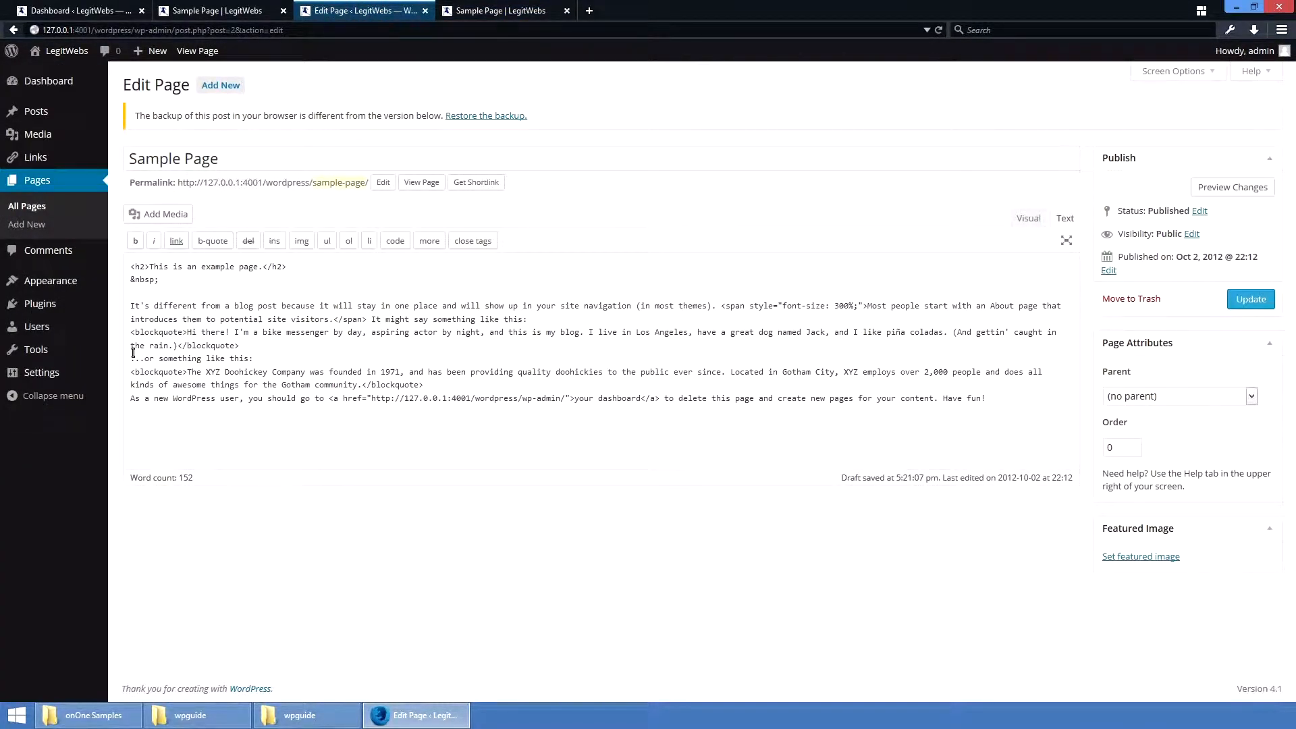
drag(835, 305, 846, 305)
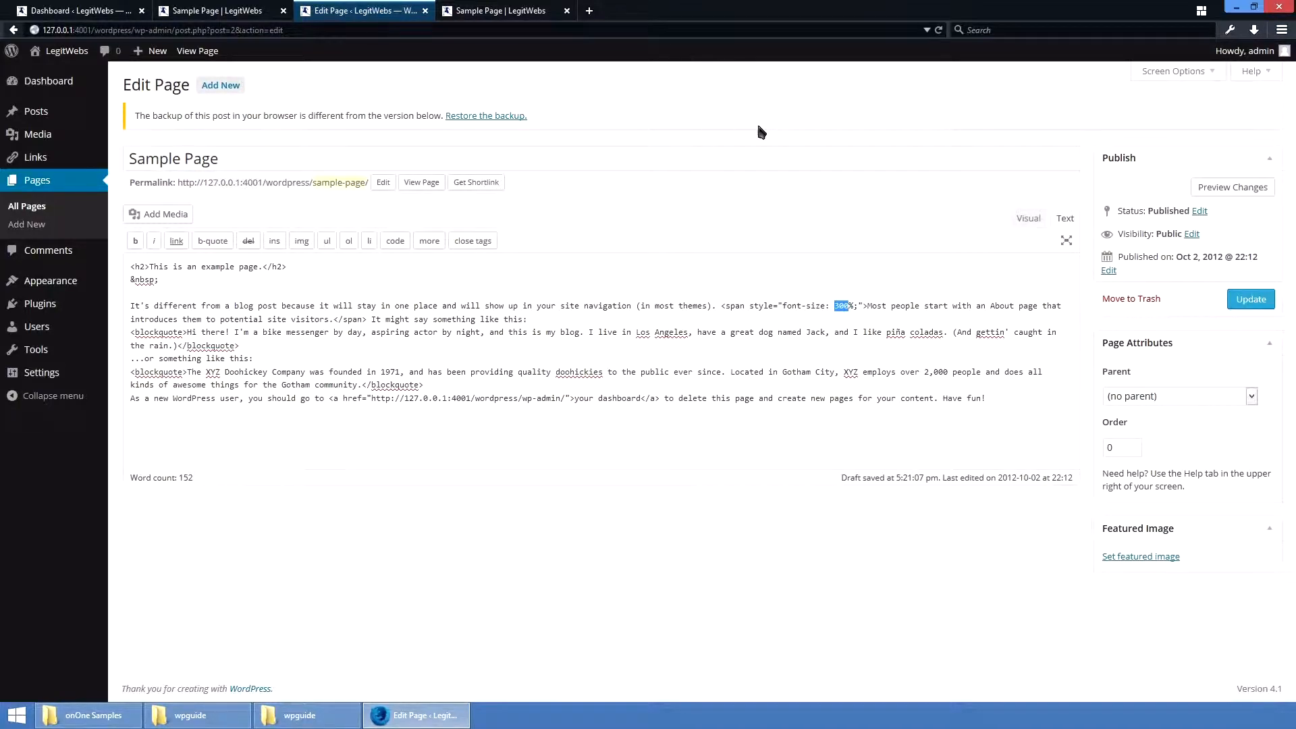
text(150)
click(1028, 218)
Step: Preview the page again to examine the resized sentence against the surrounding text, and return to the editor
click(1232, 187)
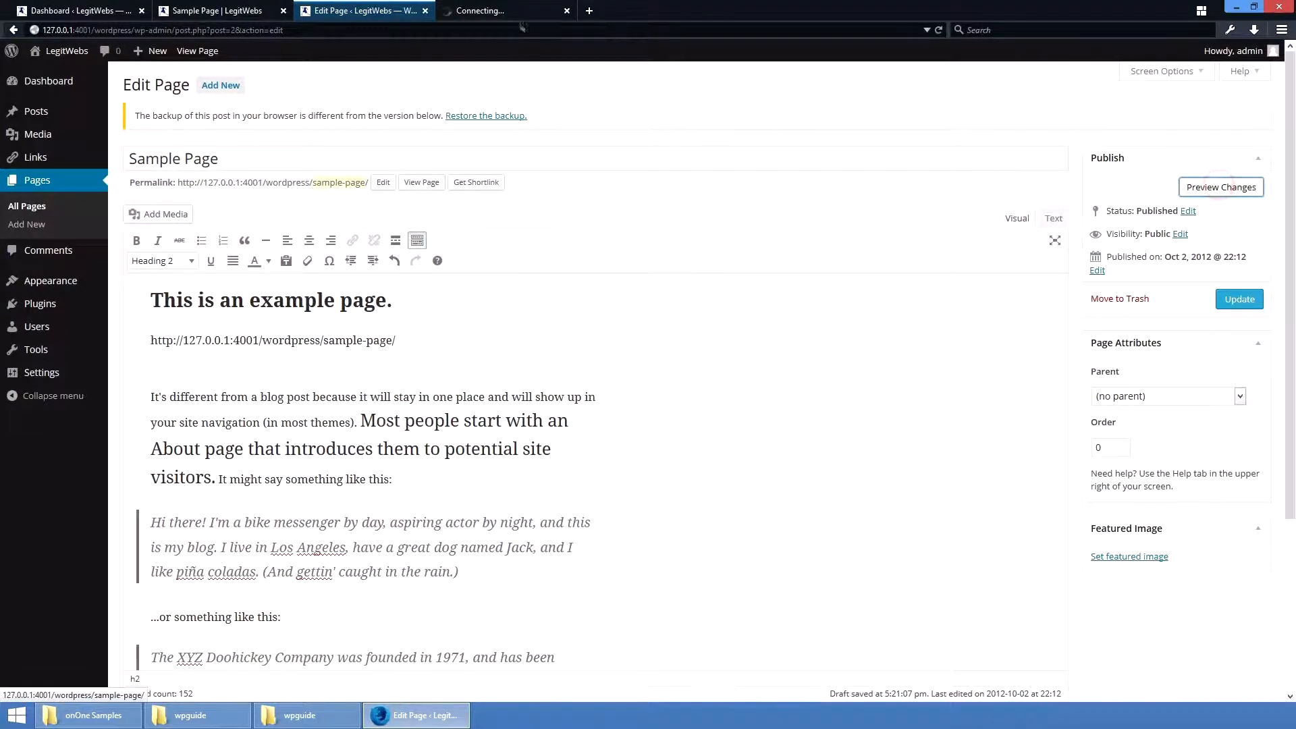
click(523, 13)
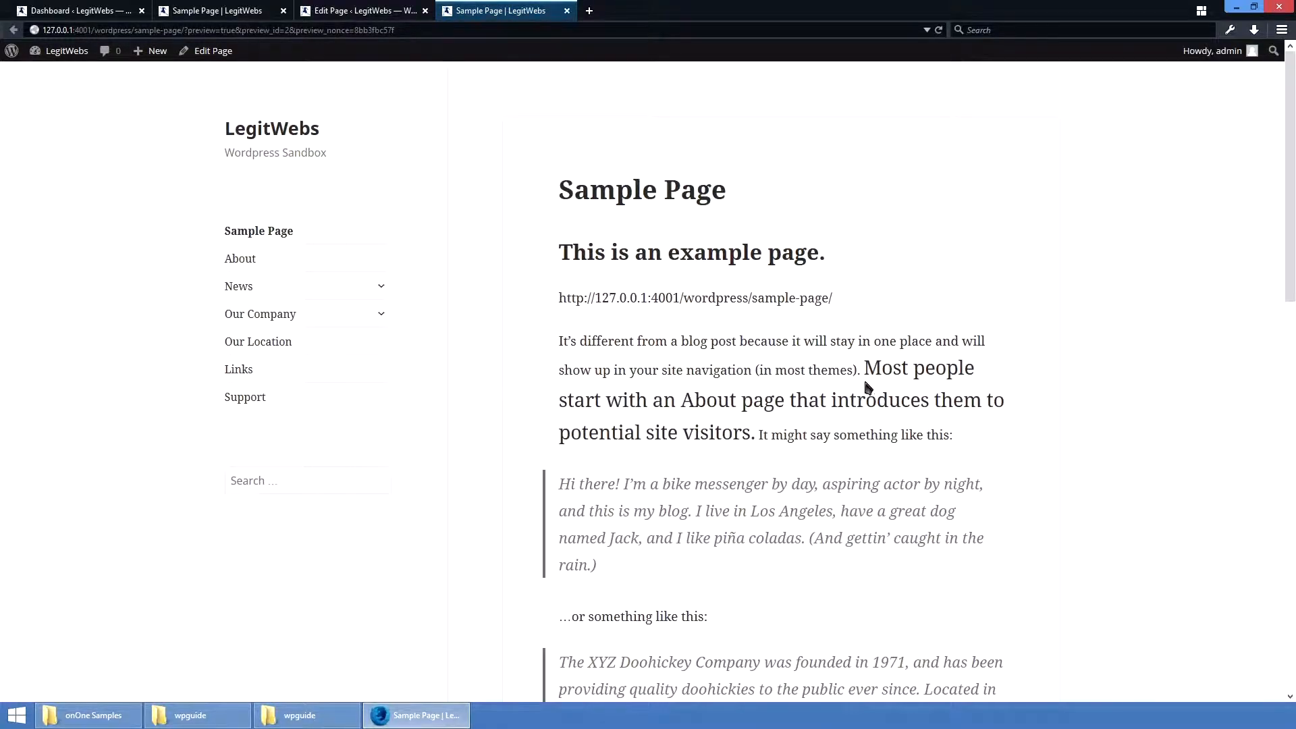
drag(875, 371, 871, 429)
click(871, 427)
click(358, 10)
click(449, 357)
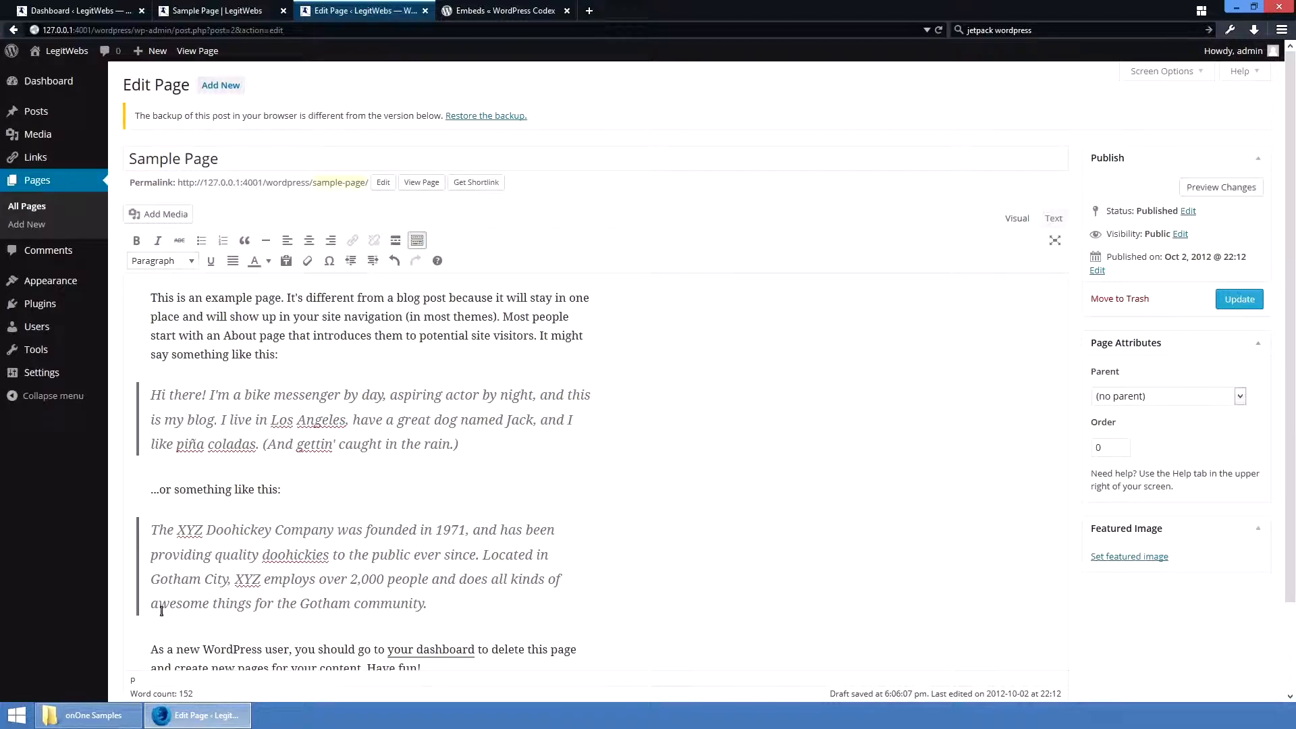
Step: Switch to the onOne Samples folder, open Broken Top.jpg in IrfanView, and zoom in on the area from the mountain to the riverbank
click(88, 714)
drag(518, 347, 526, 367)
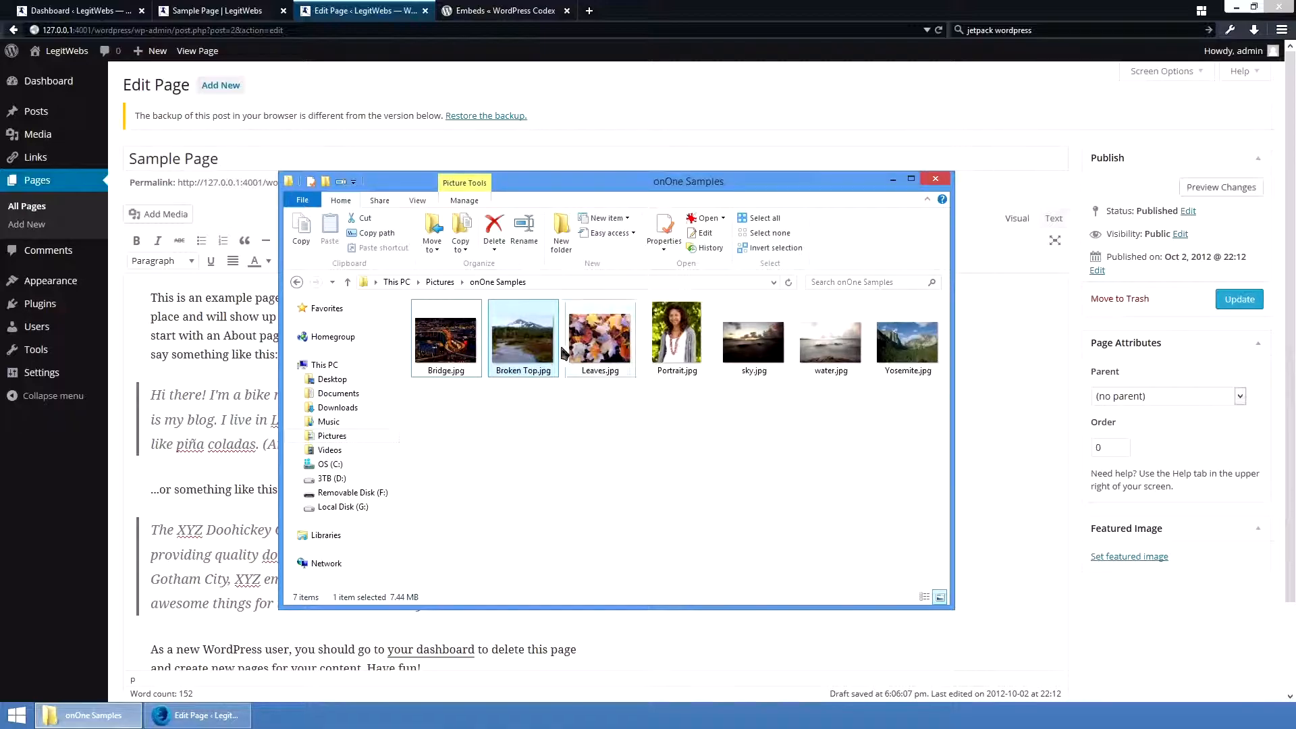
double_click(514, 361)
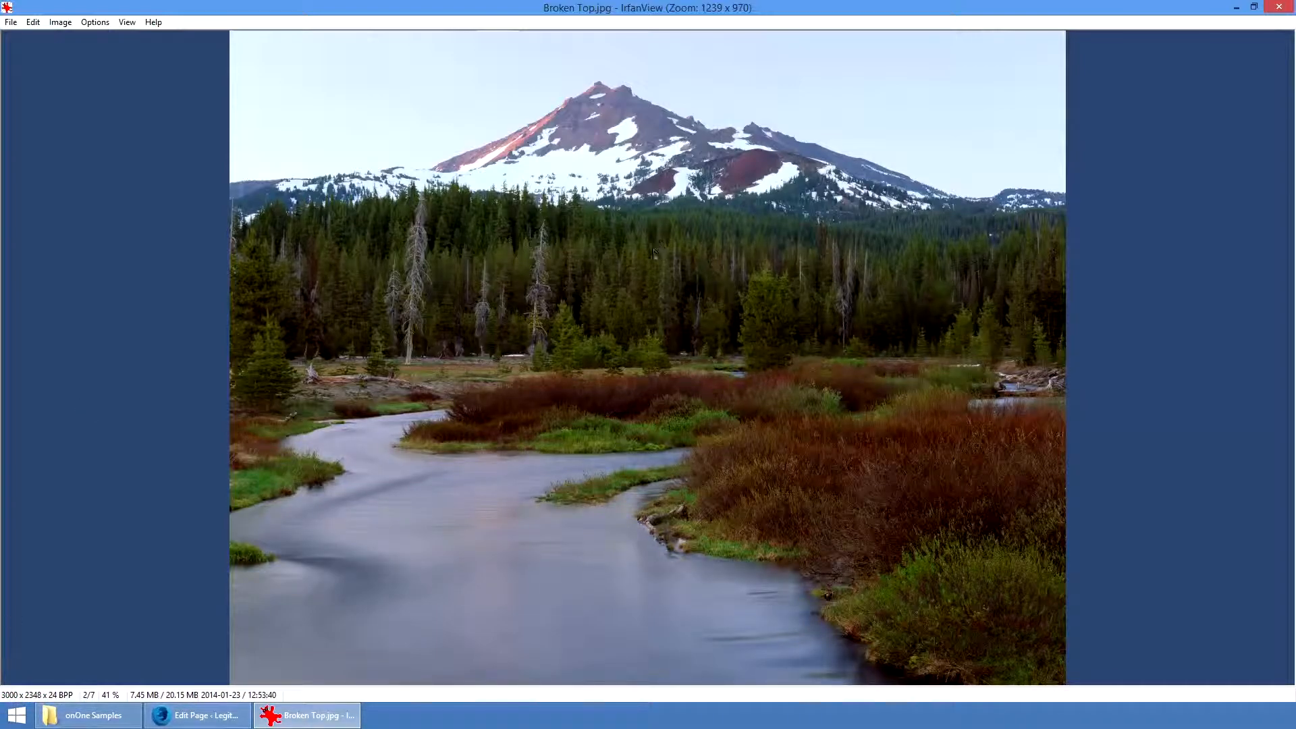
drag(301, 128, 1001, 520)
click(695, 390)
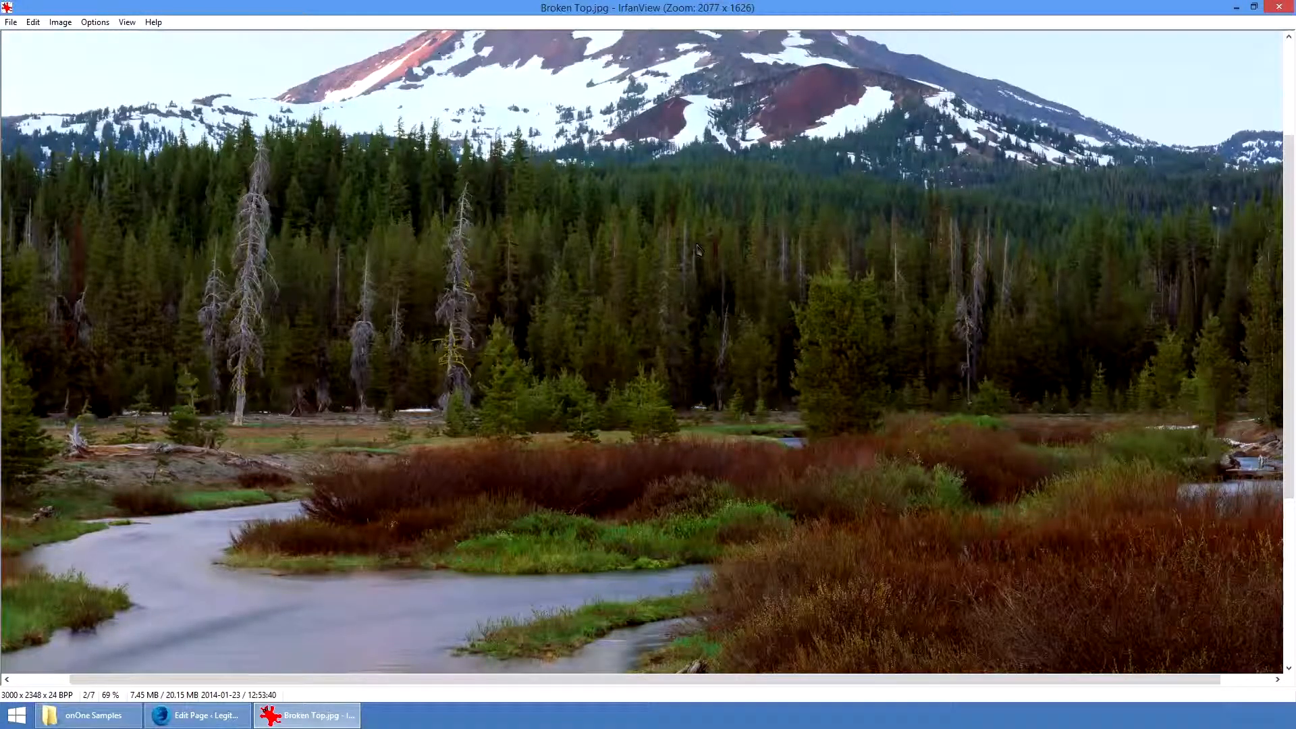
Step: Reopen Broken Top.jpg in IrfanView and batch-convert all the onOne Samples images to JPG copies named $N-sized in the sized subfolder
click(1274, 7)
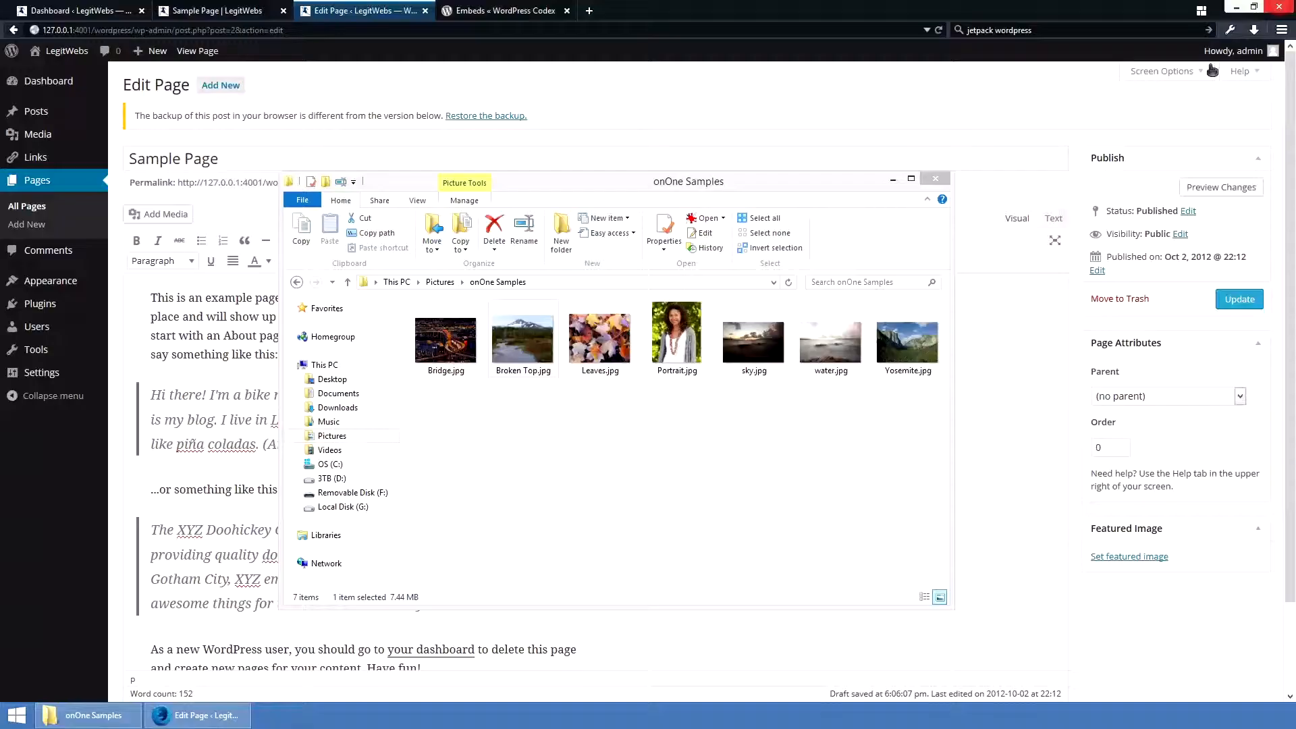
drag(558, 446, 515, 333)
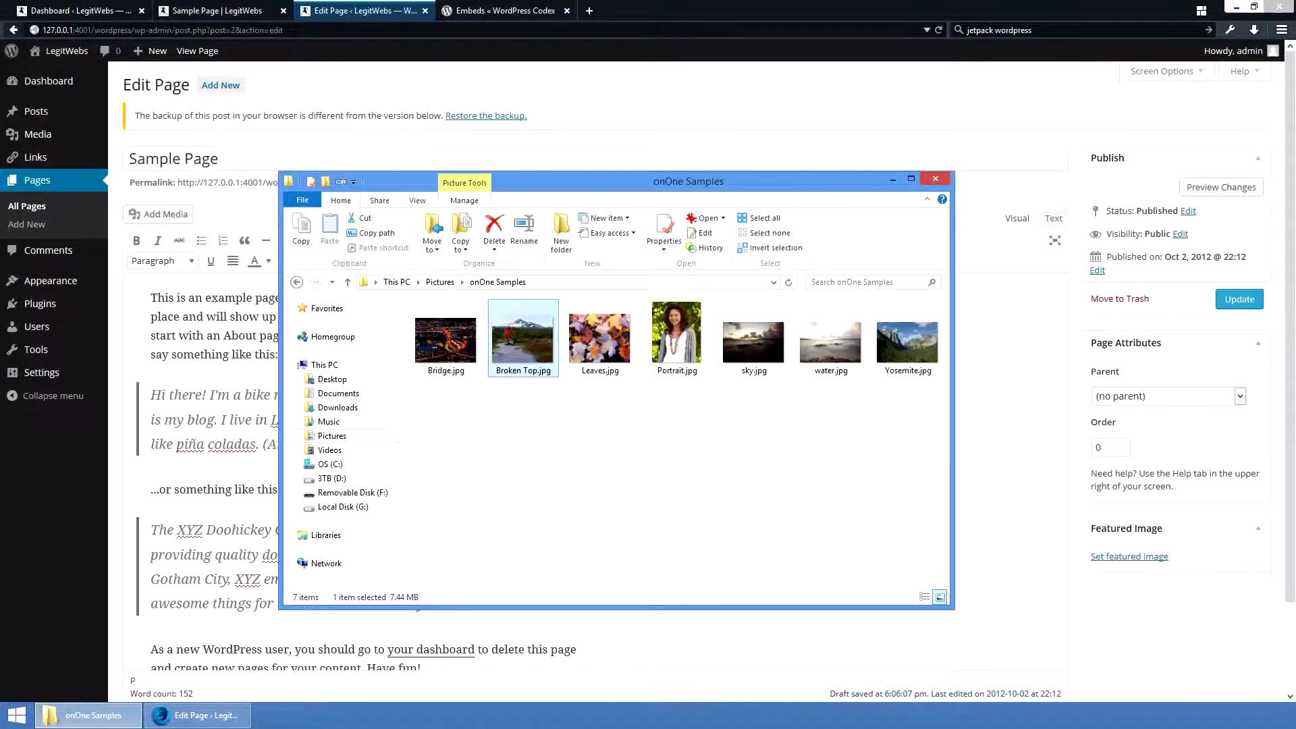
double_click(507, 331)
key(b)
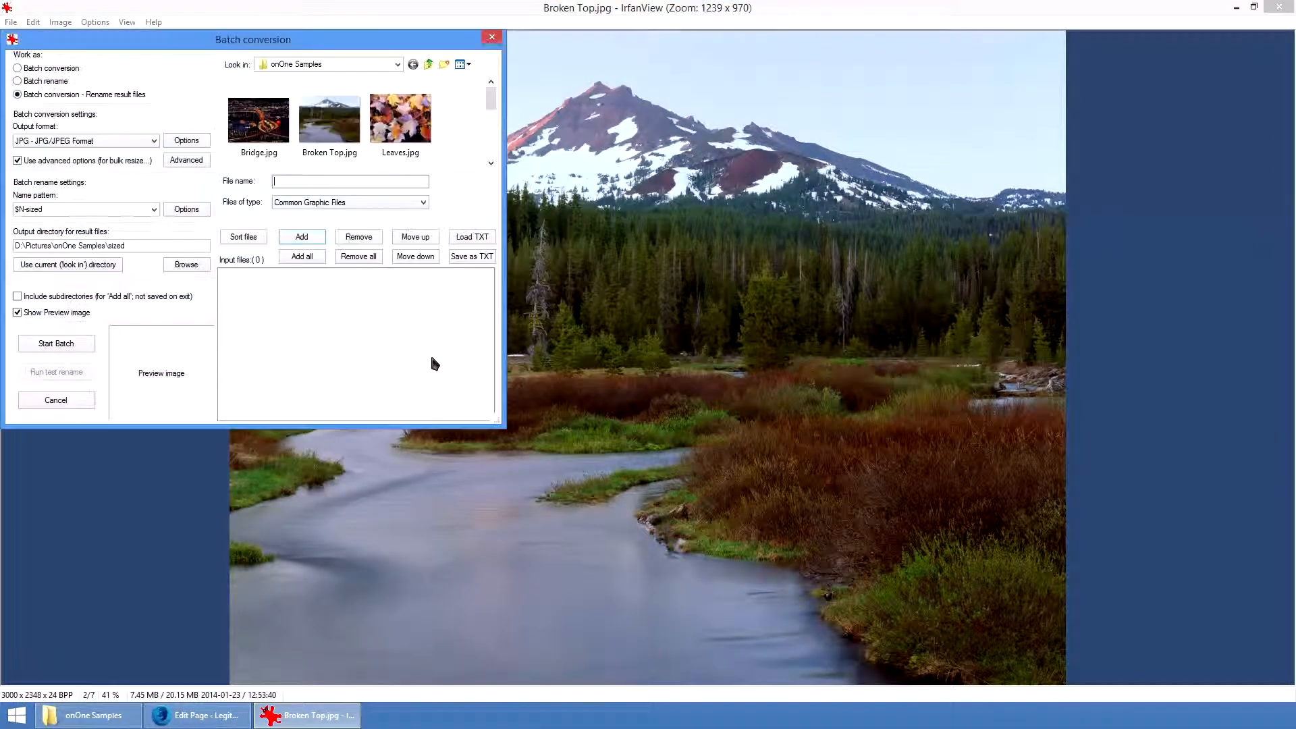
click(302, 256)
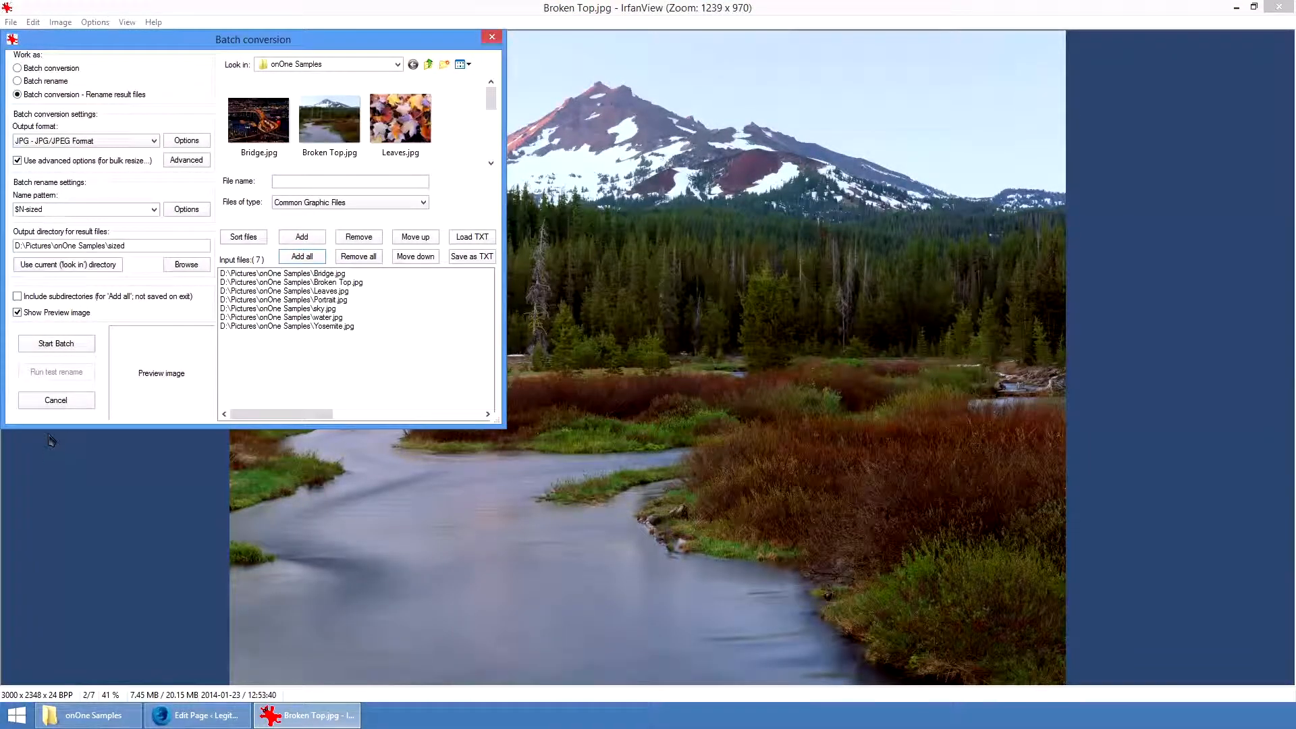
click(57, 345)
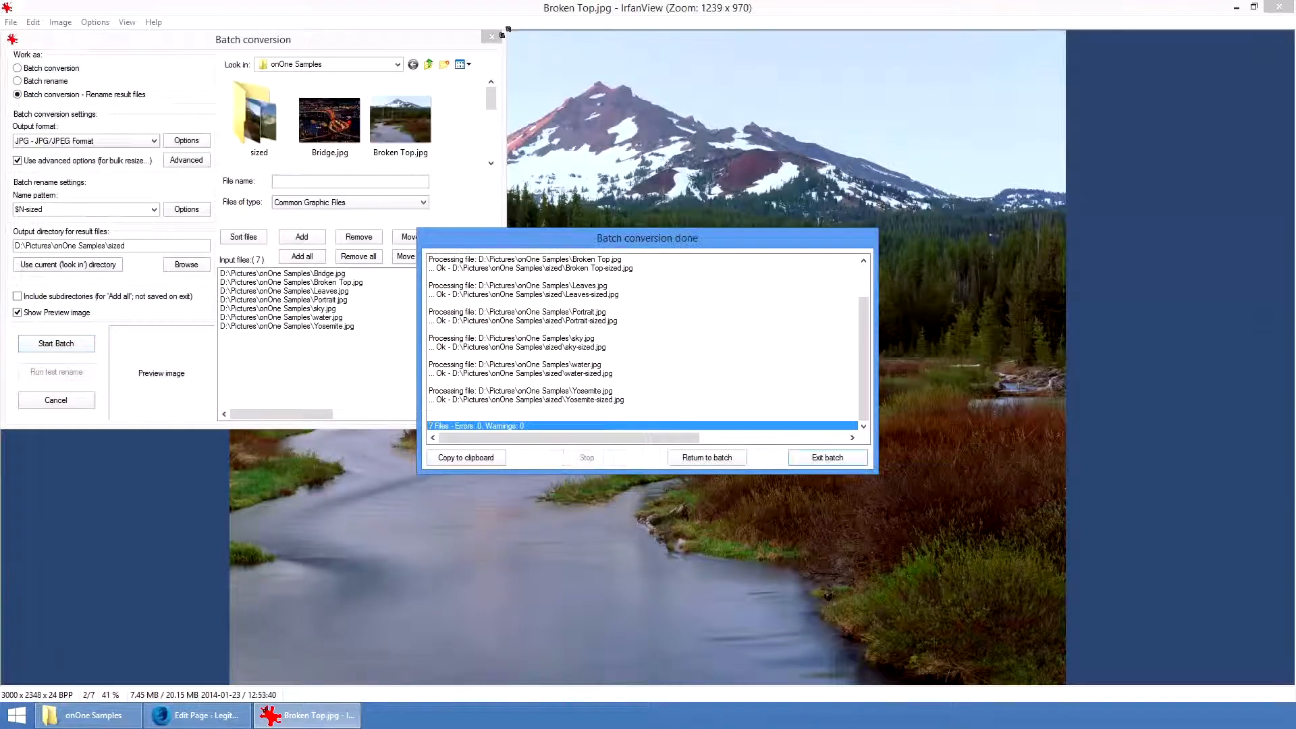
click(492, 38)
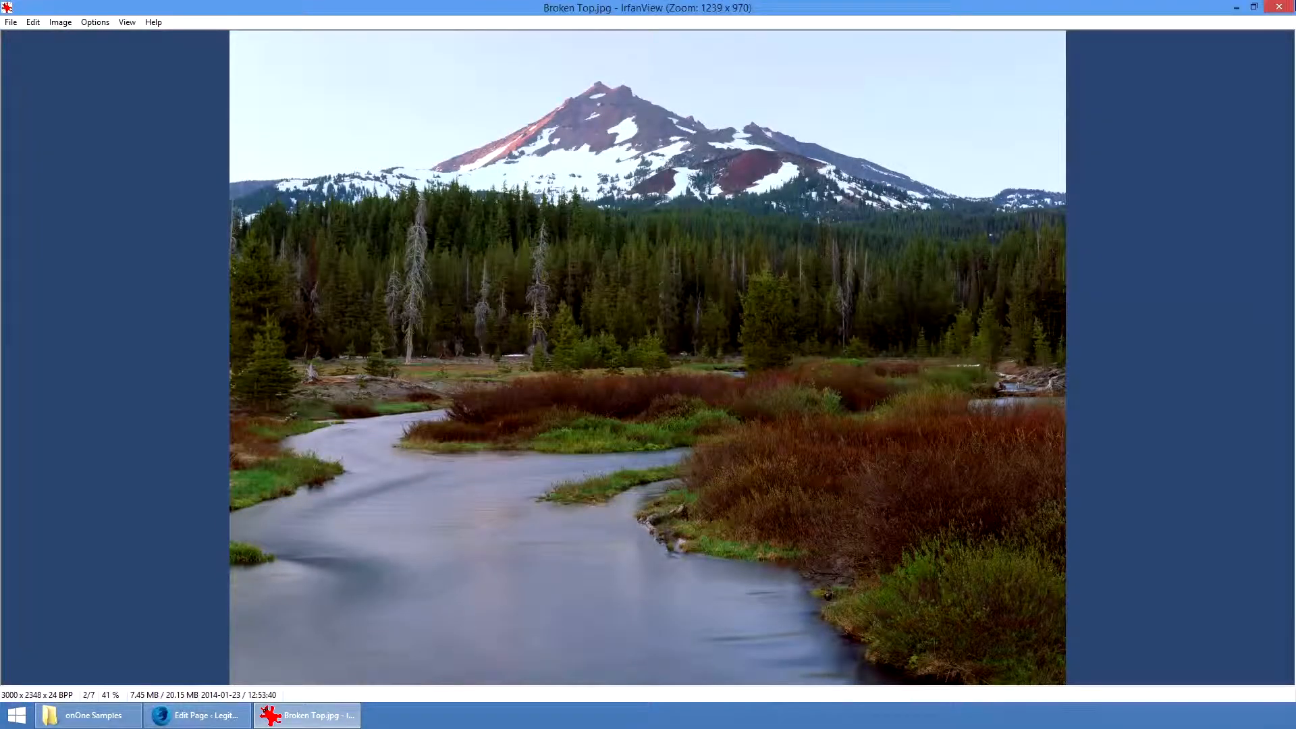
Step: Close the image viewer, open the sized folder, and check the file size of Broken Top-sized.jpg and the other copies
click(1278, 7)
drag(617, 417, 597, 332)
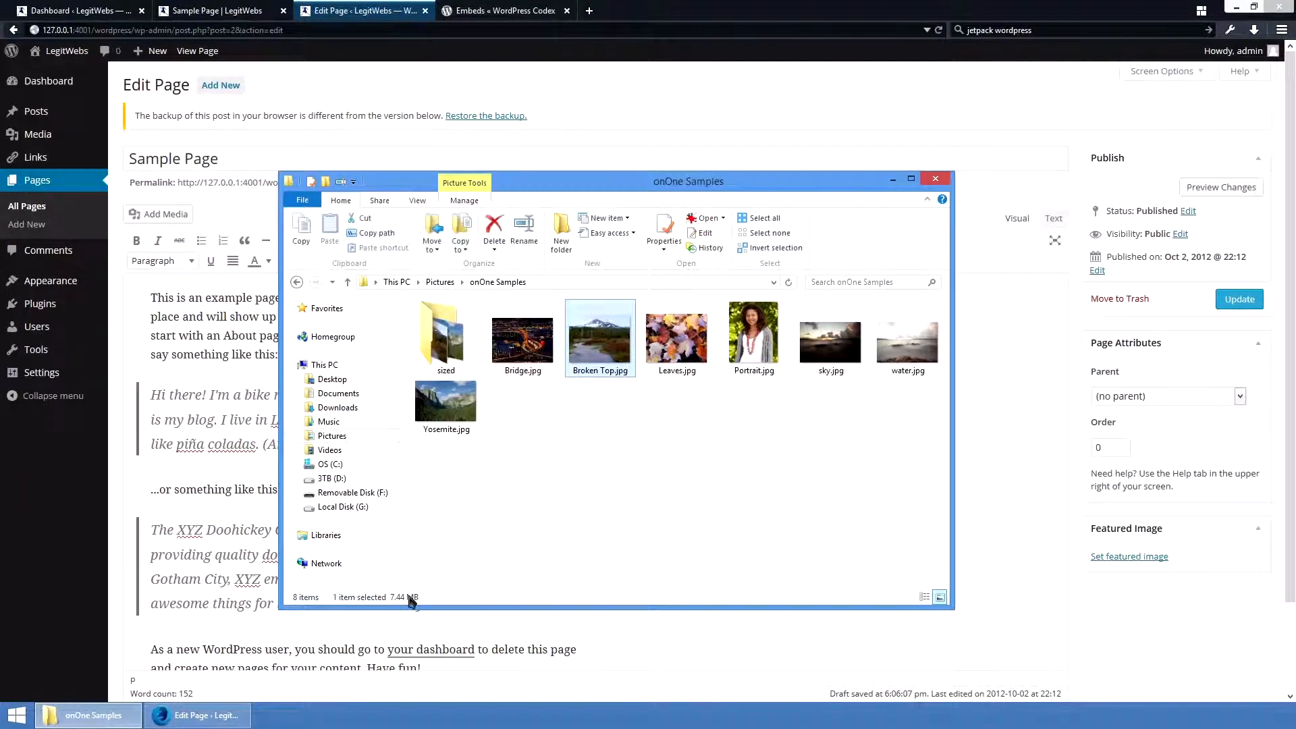
click(439, 347)
double_click(438, 347)
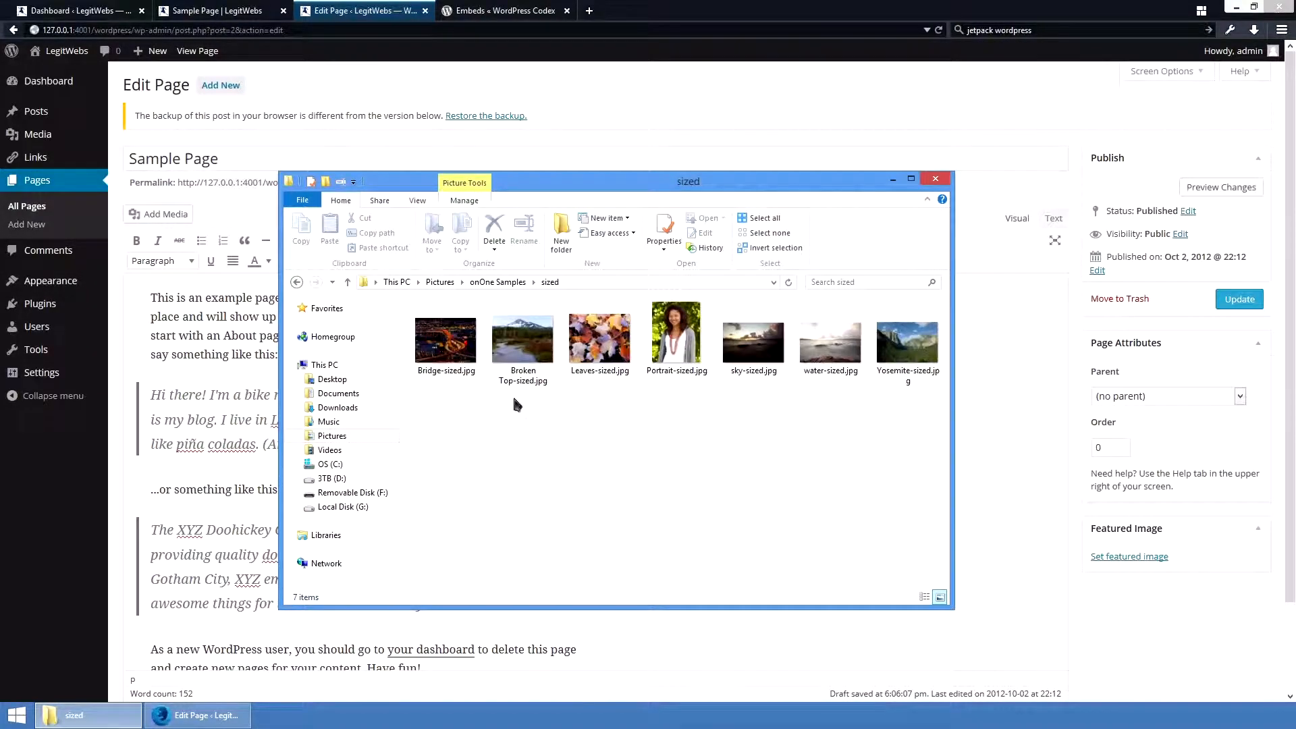
click(533, 381)
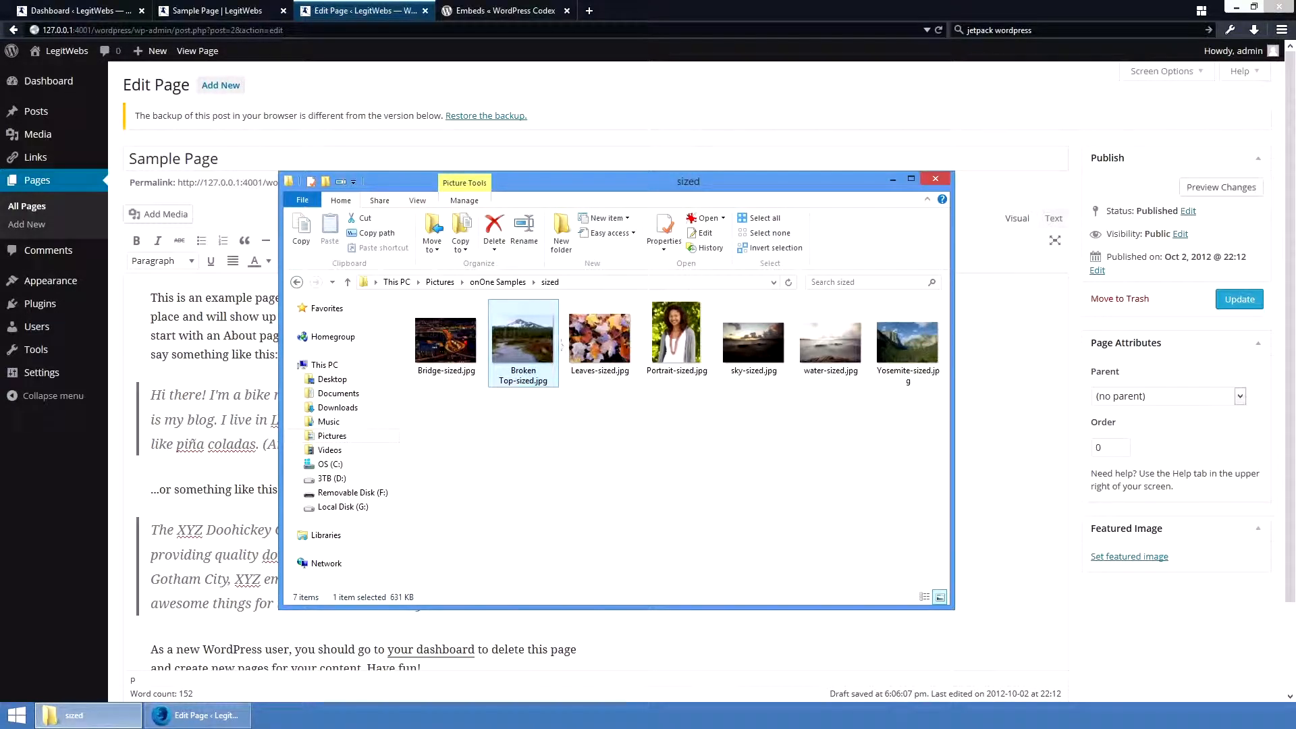
drag(749, 457, 347, 324)
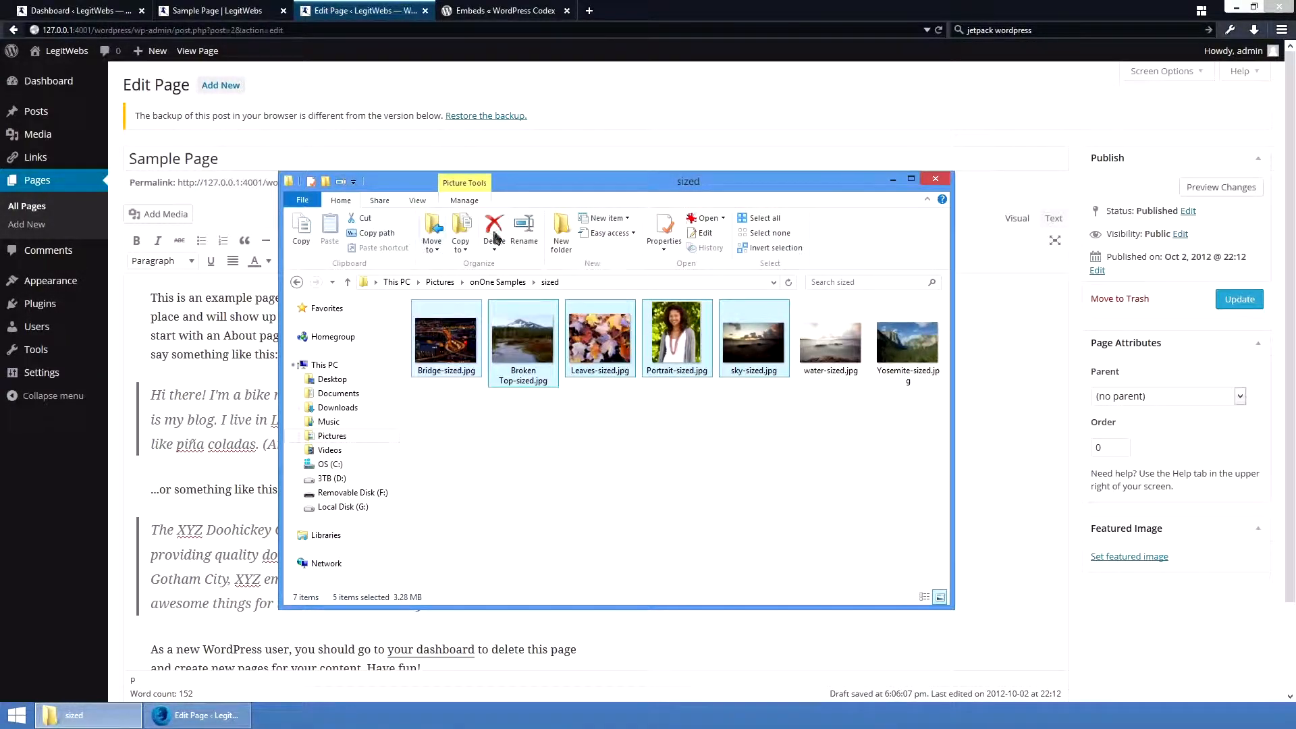
Step: Return to the Sample Page editor and add a blank line above the first paragraph
click(172, 304)
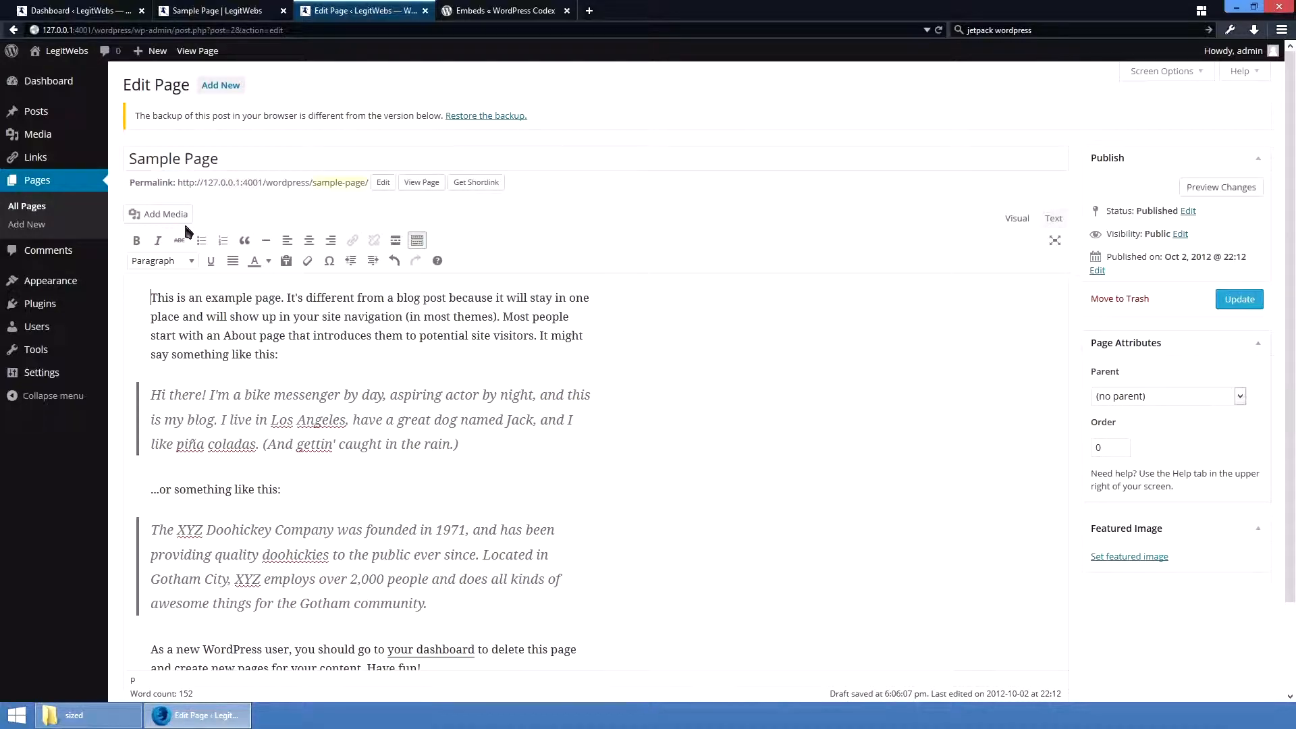
click(345, 365)
click(143, 295)
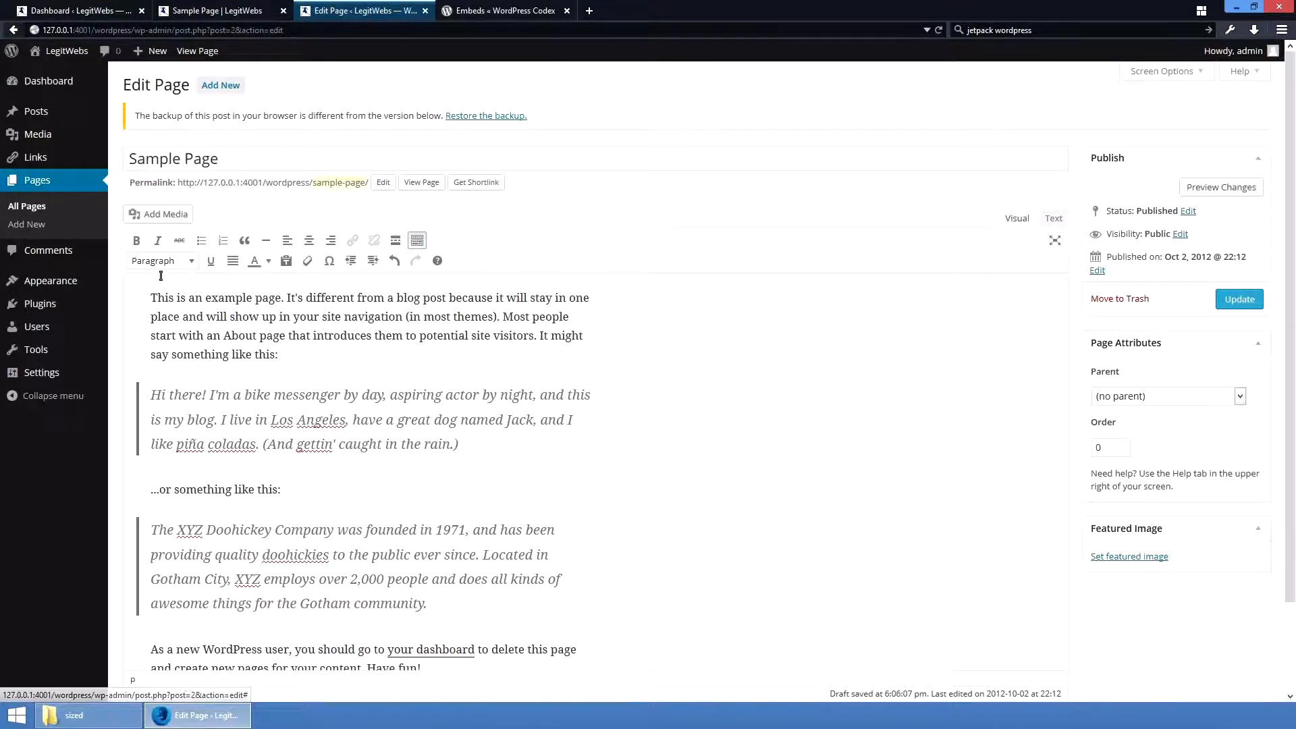
key(Return)
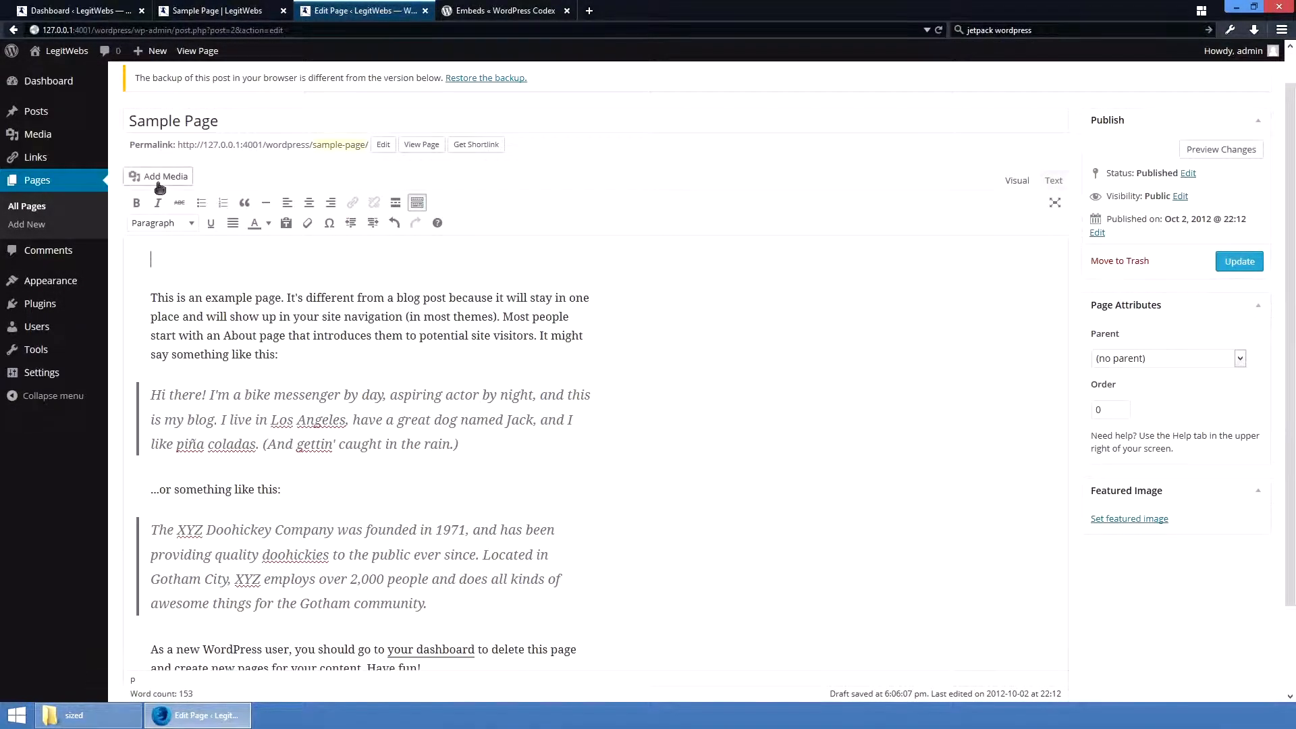
Step: Start adding media to the page, look into the Media Library, and return to the file upload view
click(160, 178)
click(194, 105)
click(265, 105)
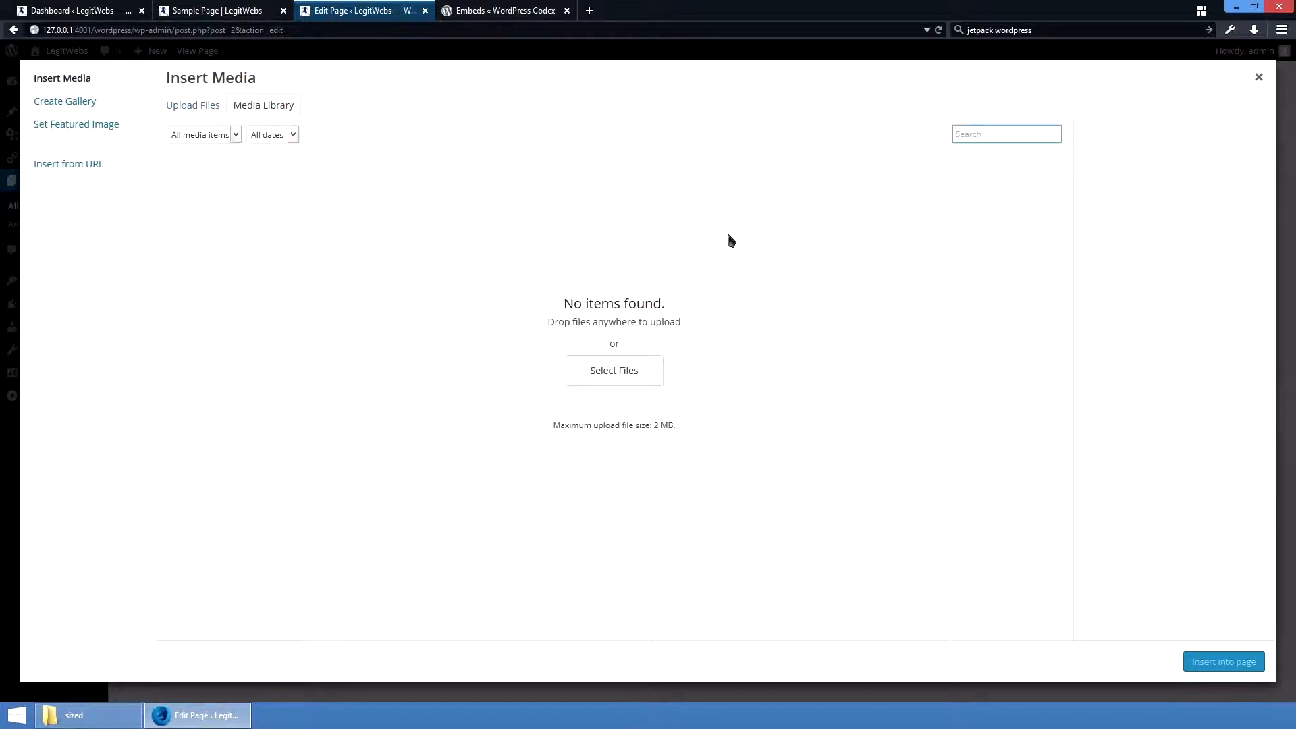
click(195, 105)
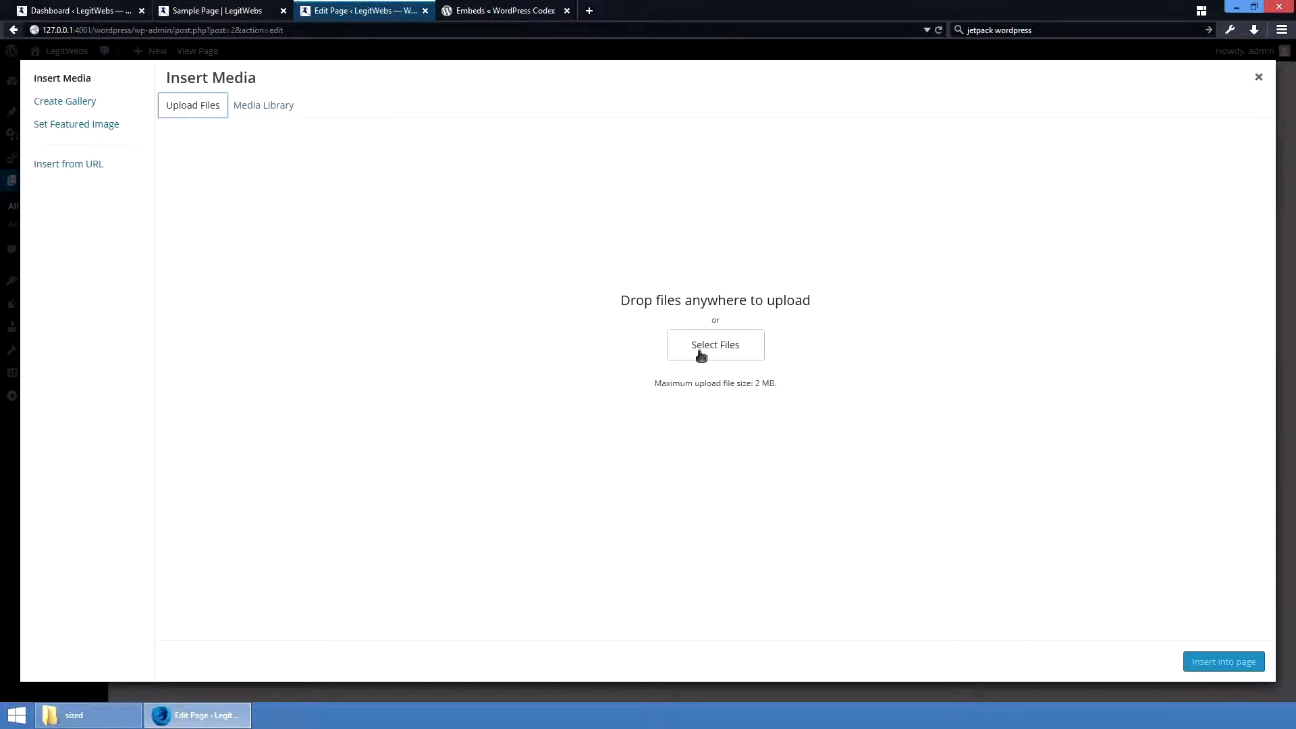
click(654, 376)
Step: Upload all seven images from the sized folder to the WordPress media library
click(97, 726)
drag(785, 445, 443, 270)
drag(886, 493, 434, 267)
drag(530, 181, 908, 261)
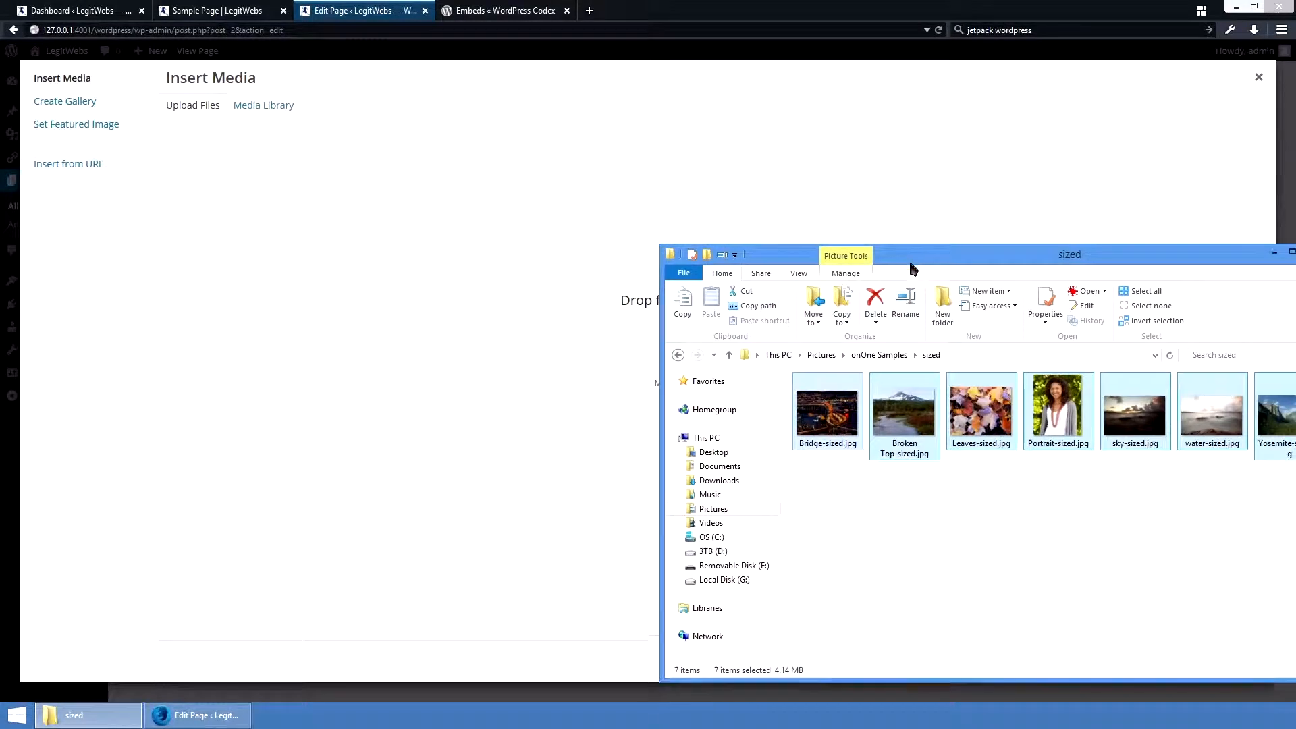
drag(825, 419, 464, 250)
click(527, 452)
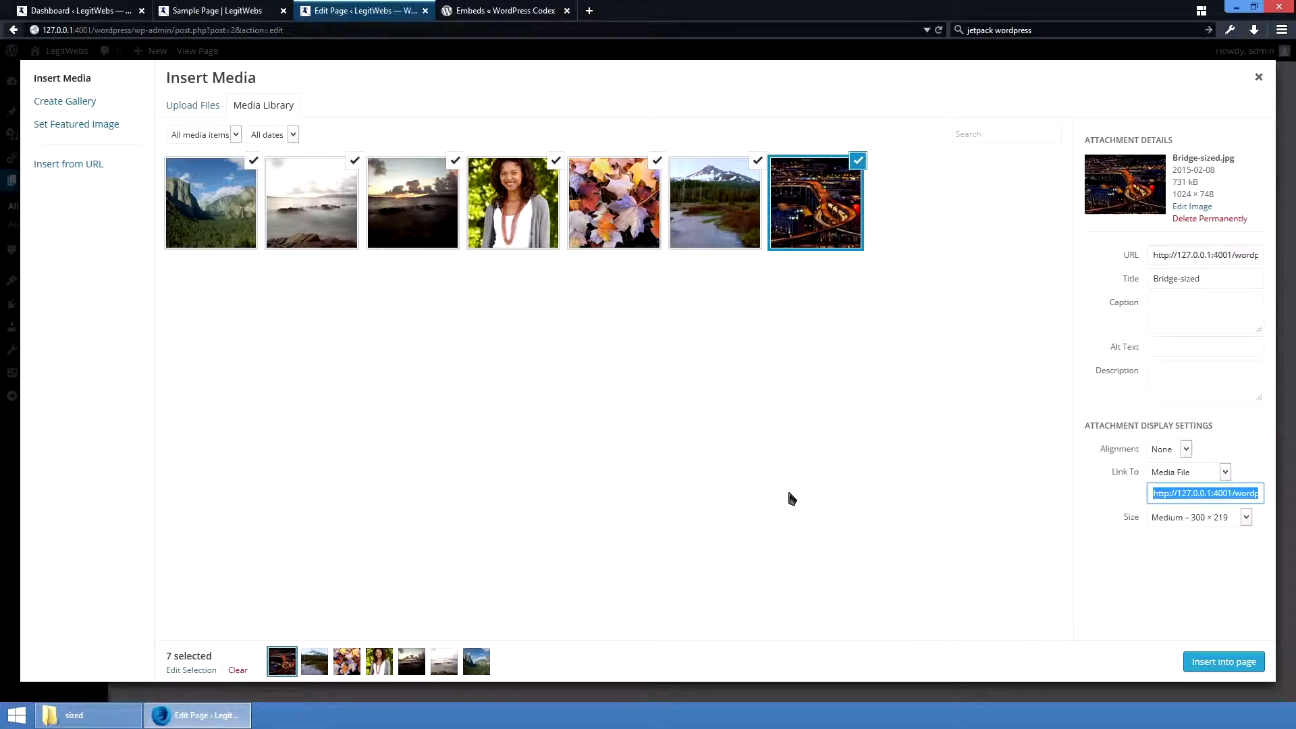
Step: Insert the seven uploaded images into the page, with Bridge-sized at Medium size and linked to its media file
click(1208, 661)
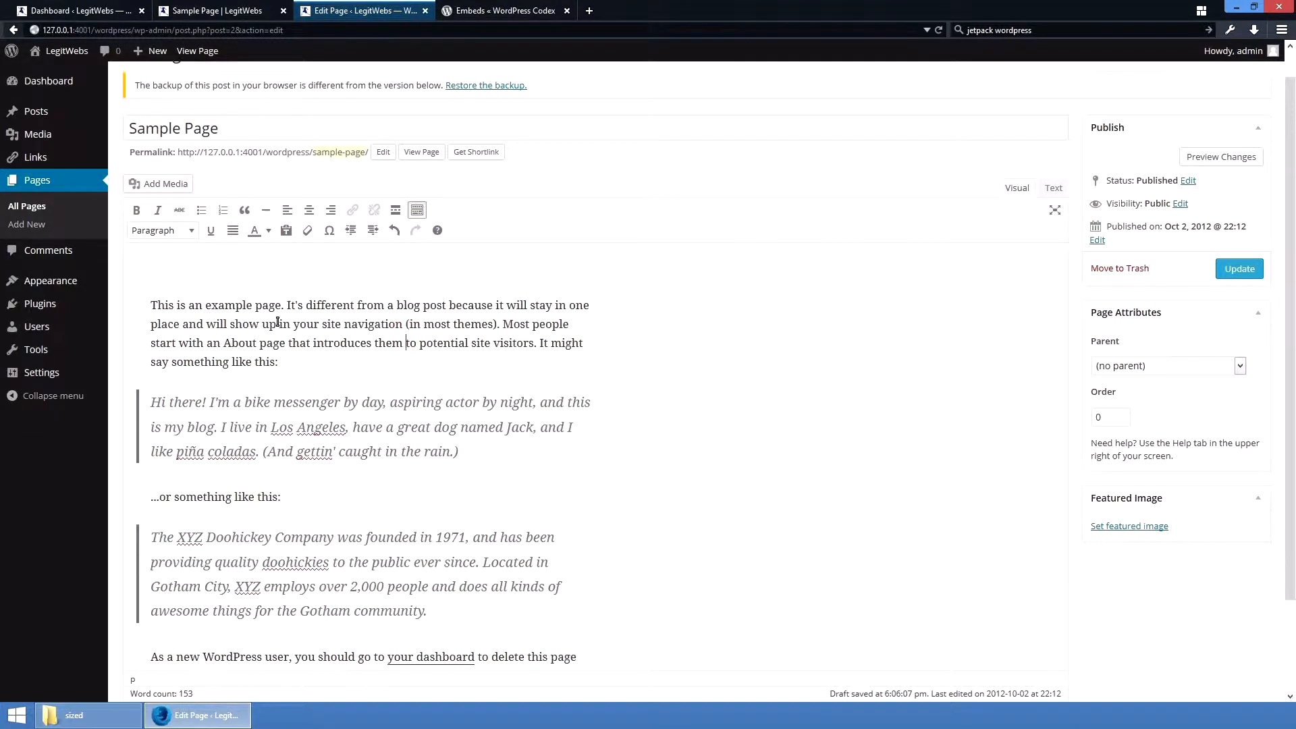
click(211, 439)
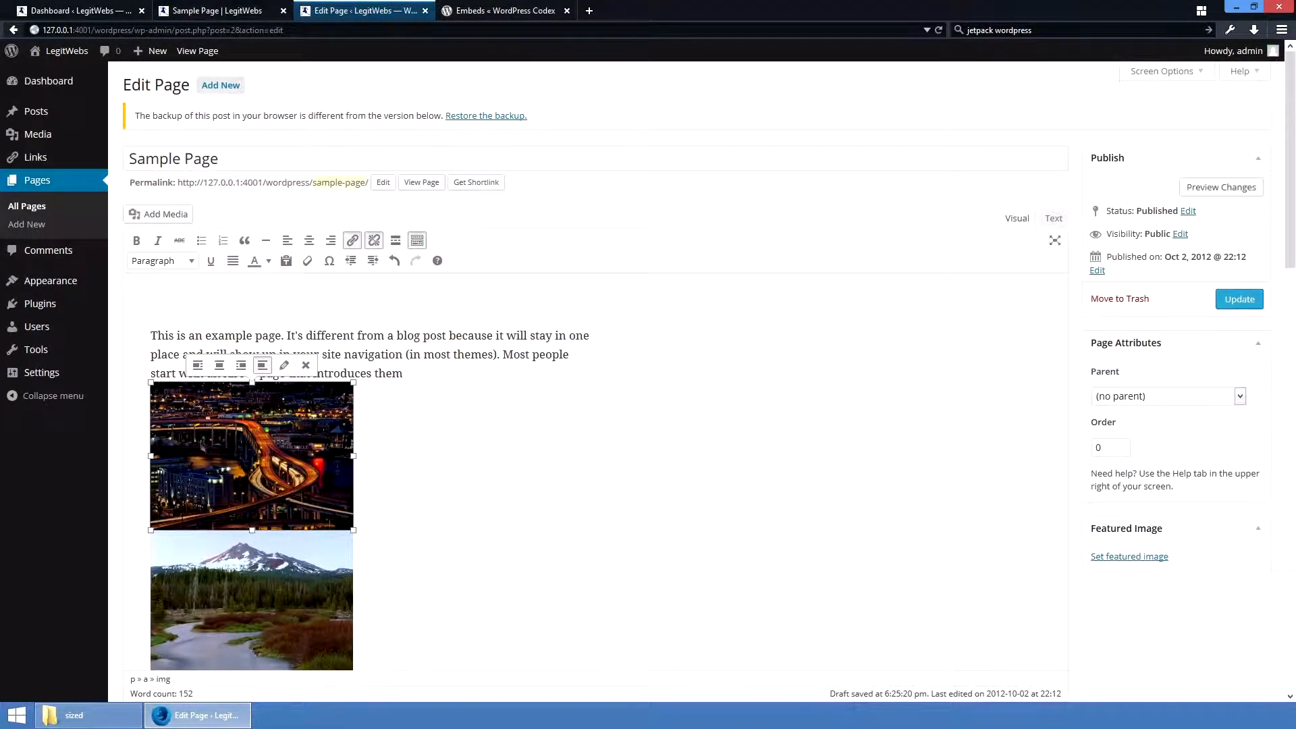
scroll(551, 466, down, 3)
scroll(1134, 153, up, 3)
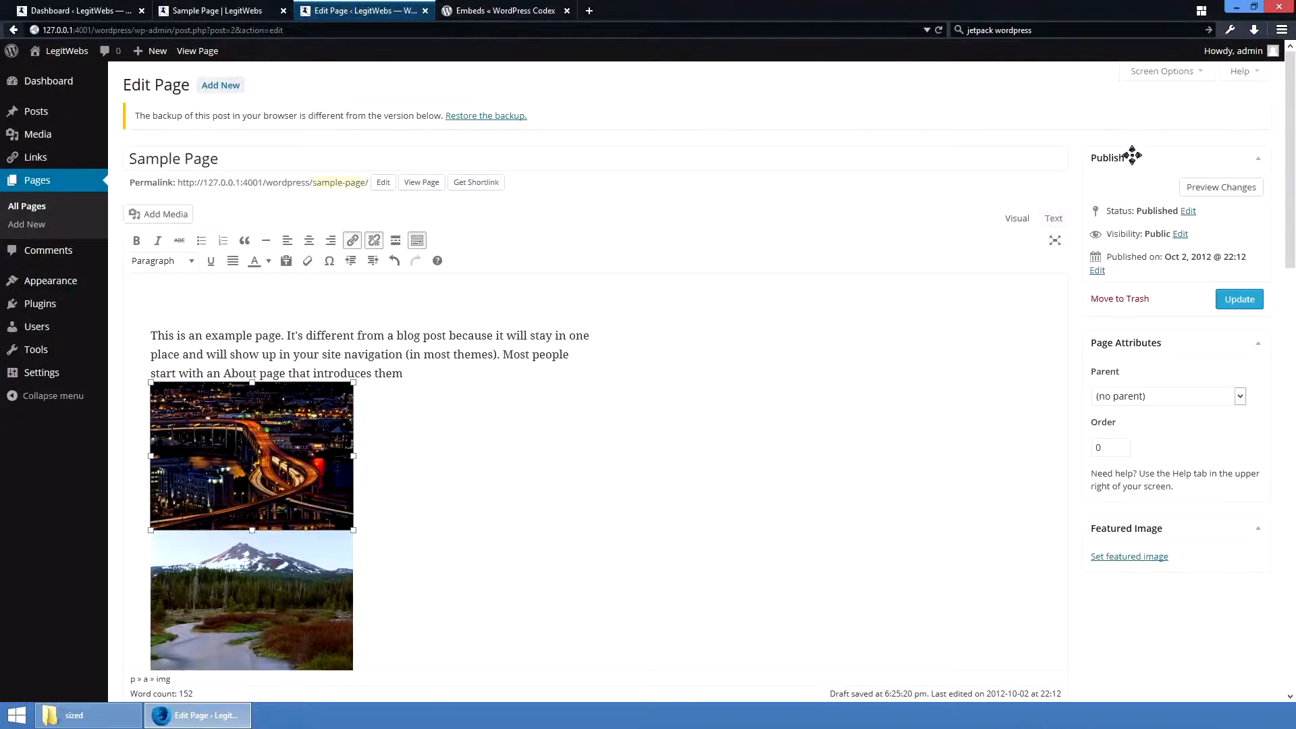
Step: Preview the page, move the preview tab beside the editor tab, examine the stacked images, and return to the editor
click(1218, 187)
click(363, 8)
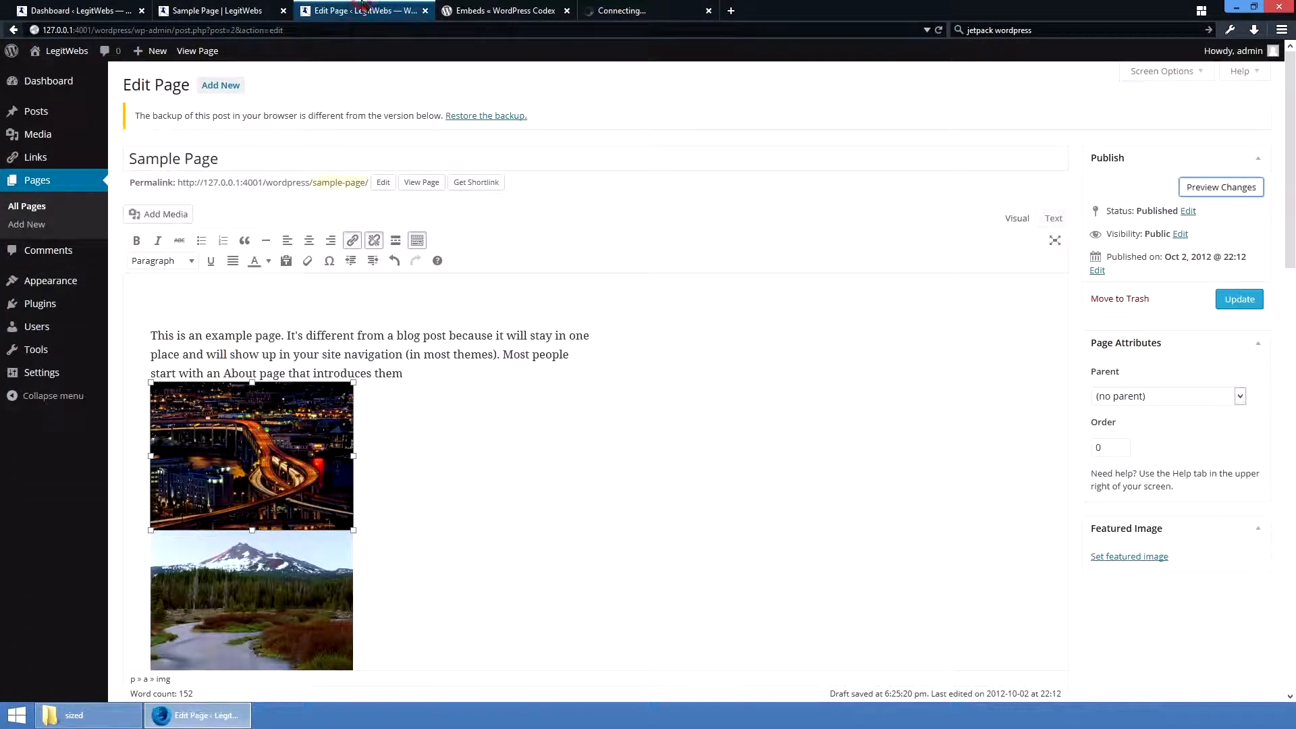
click(164, 373)
click(206, 296)
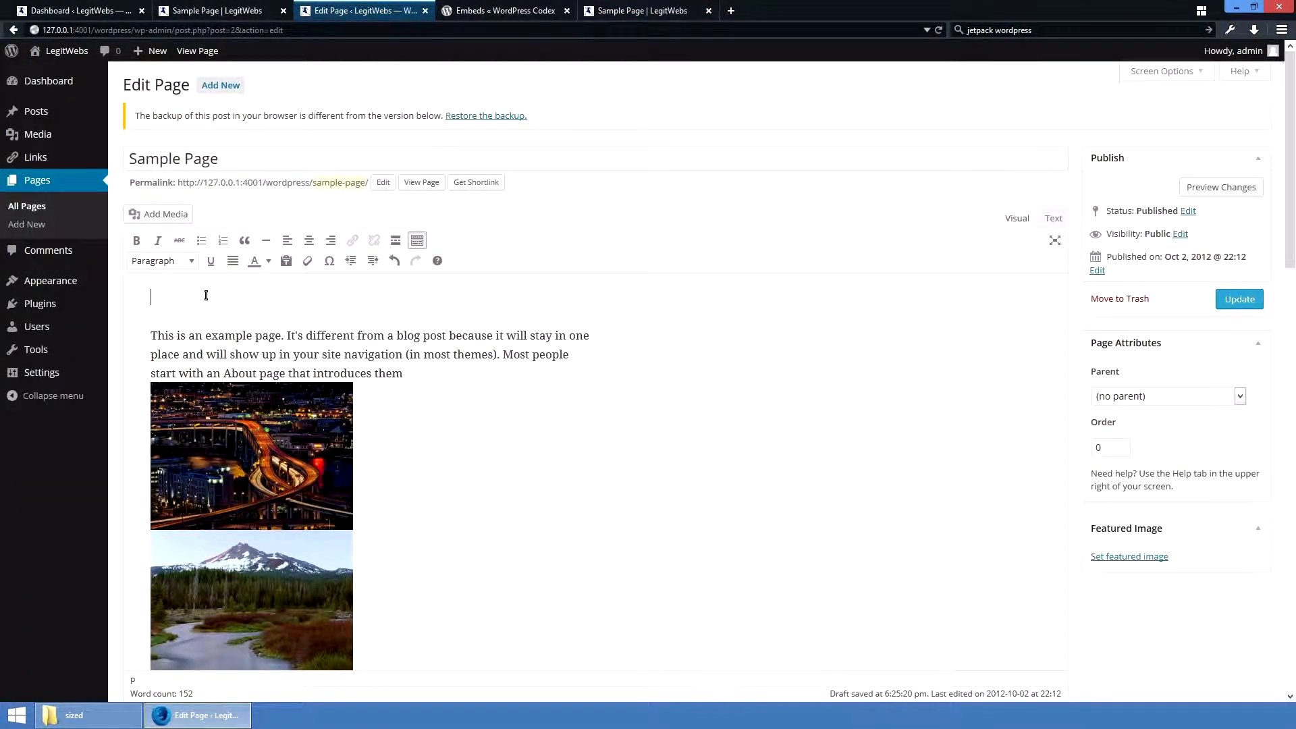
drag(638, 10, 502, 10)
scroll(697, 367, down, 10)
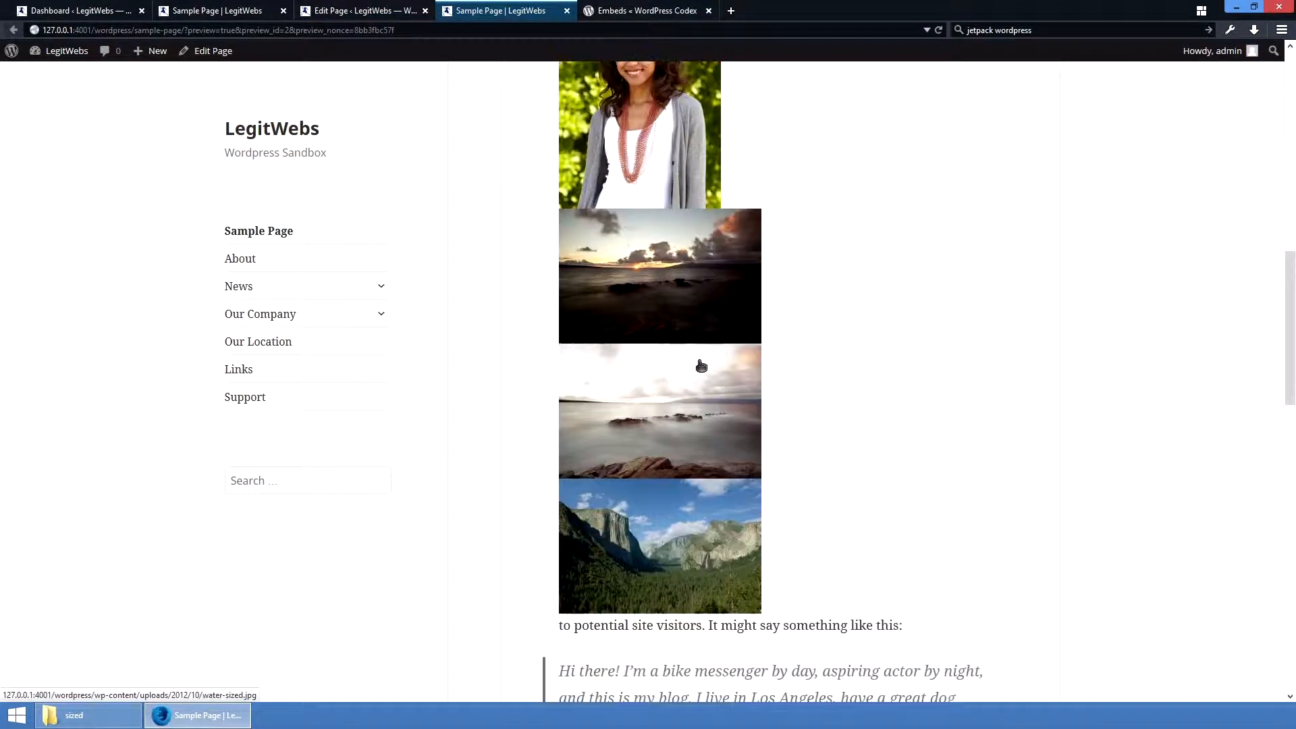
click(358, 11)
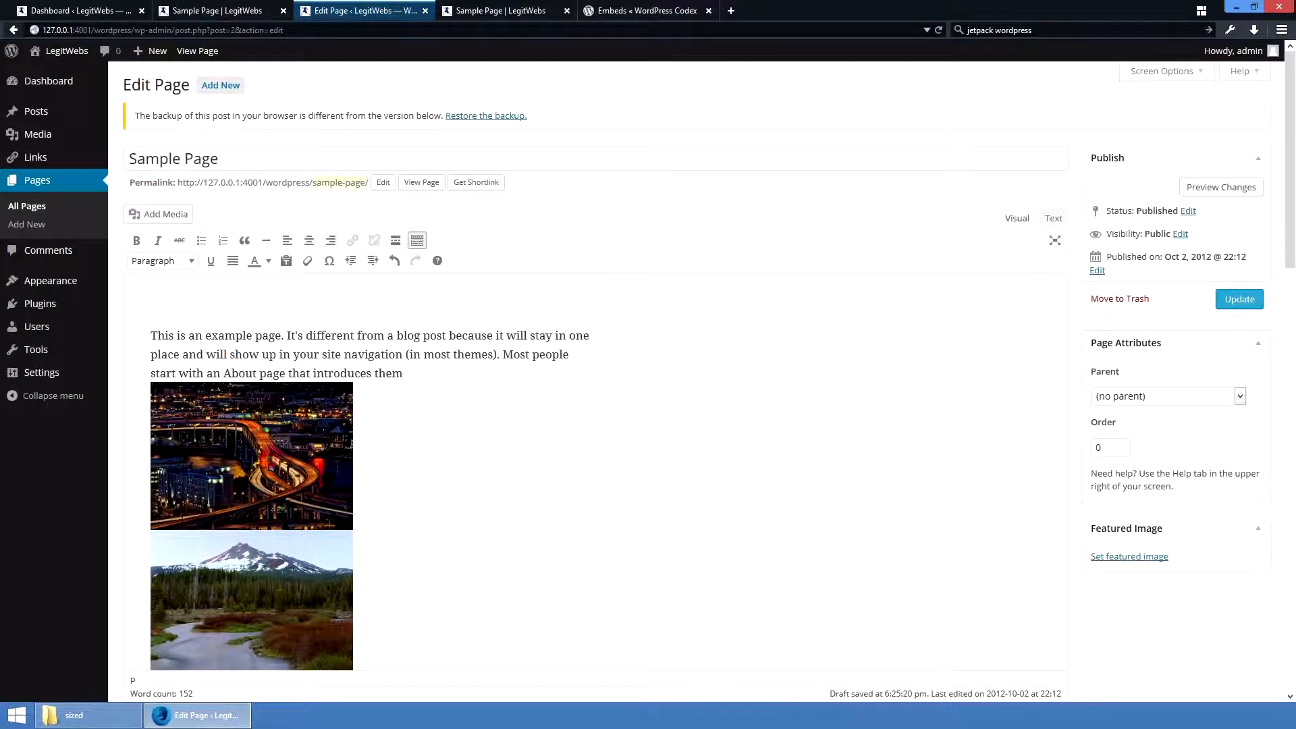
Step: Open the linked Broken Top image in a new tab and undo the insertion of the images into the page
click(272, 468)
scroll(274, 471, down, 1)
scroll(273, 472, down, 2)
ctrl+click(255, 448)
click(551, 432)
key(ctrl+z)
scroll(283, 346, up, 3)
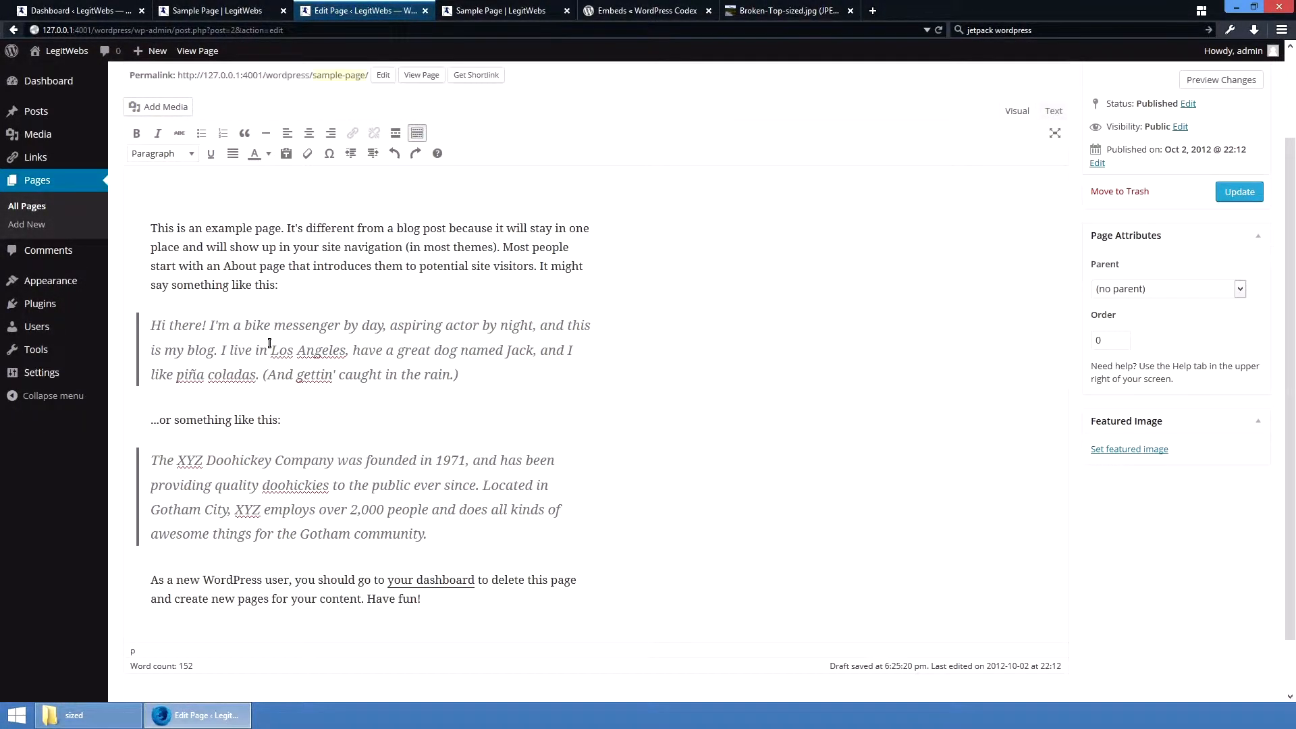
Step: Place the cursor on the blank line above the first paragraph and start creating a gallery from the media library
click(183, 295)
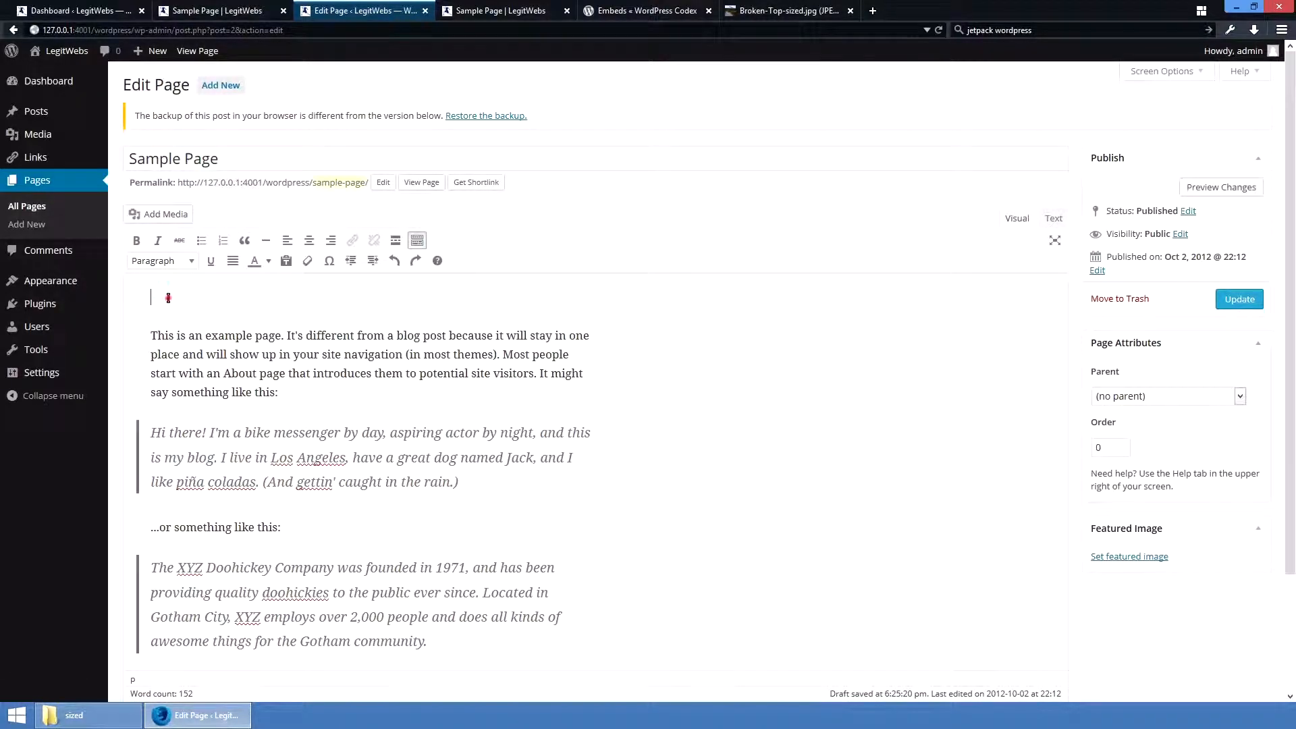
click(166, 214)
click(193, 108)
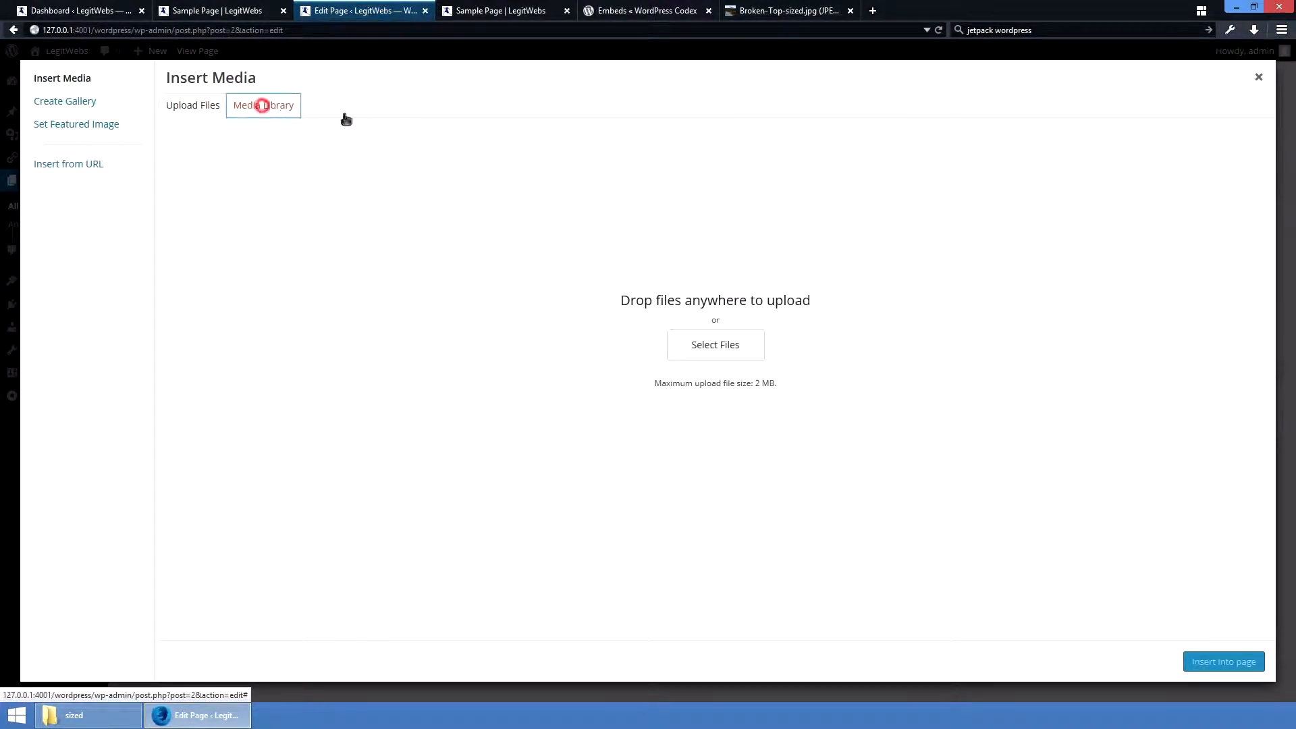
click(261, 105)
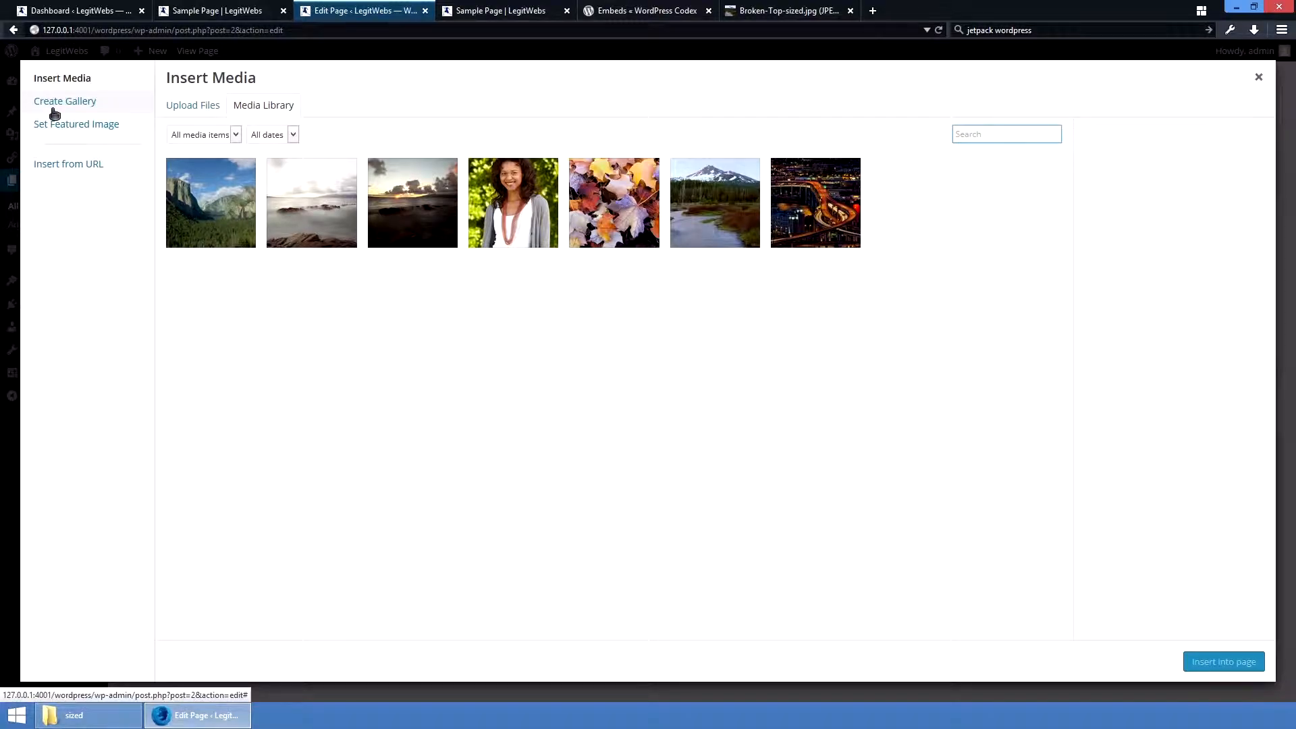
click(113, 108)
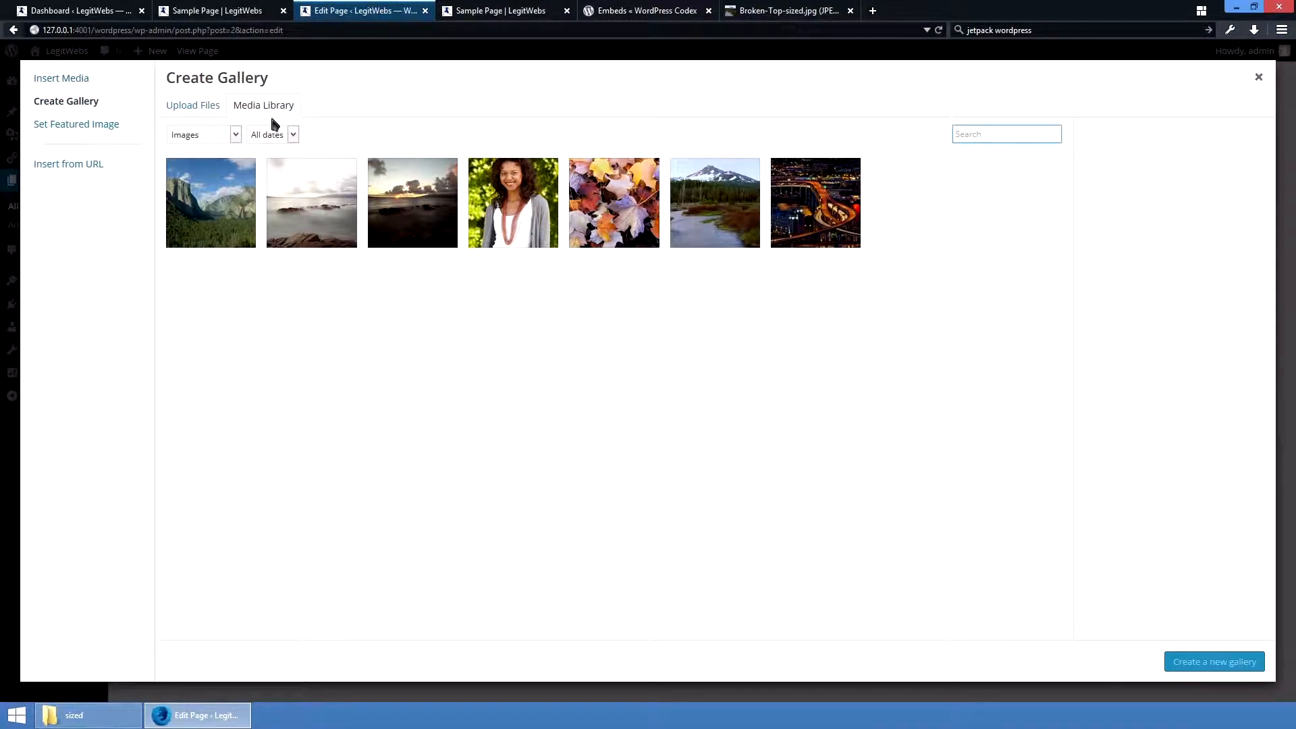
Step: Select the Yosemite, water, sky, Broken Top and Bridge images, leaving out Leaves and Portrait, and create a new gallery from them
click(243, 189)
click(340, 182)
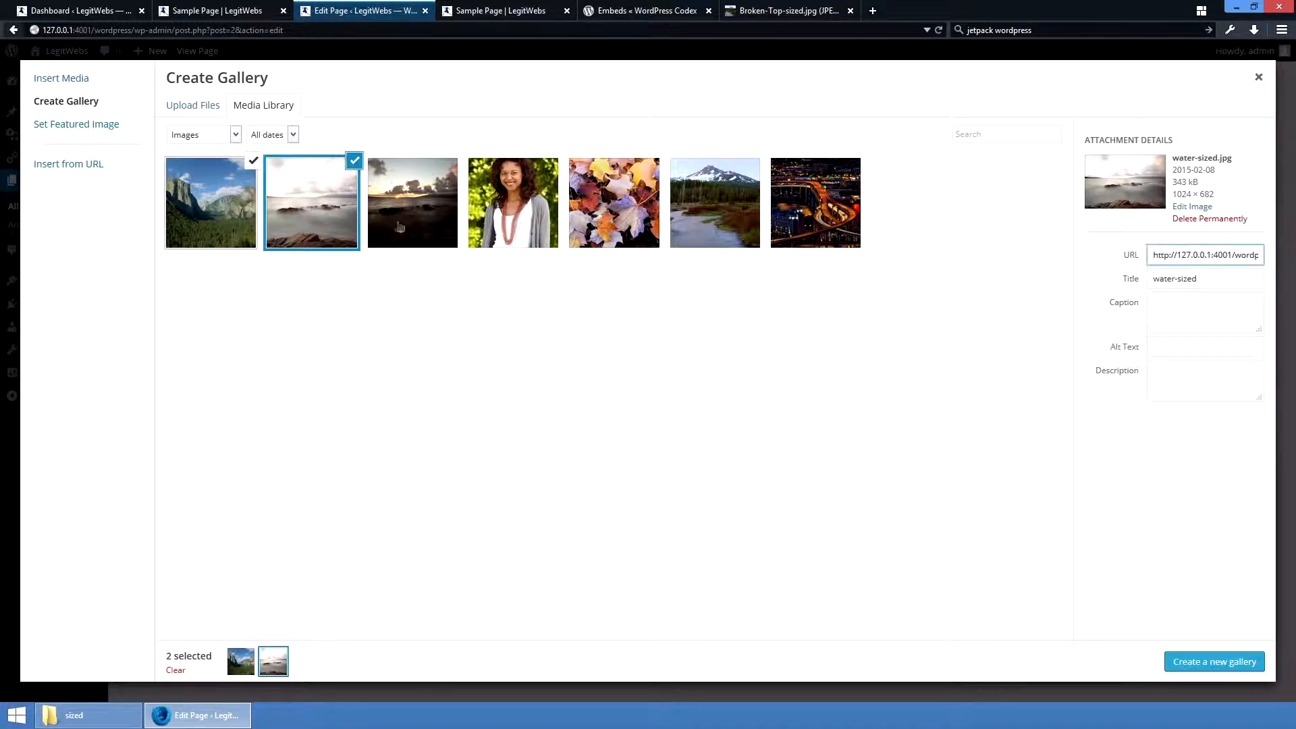
click(428, 199)
click(537, 209)
click(615, 196)
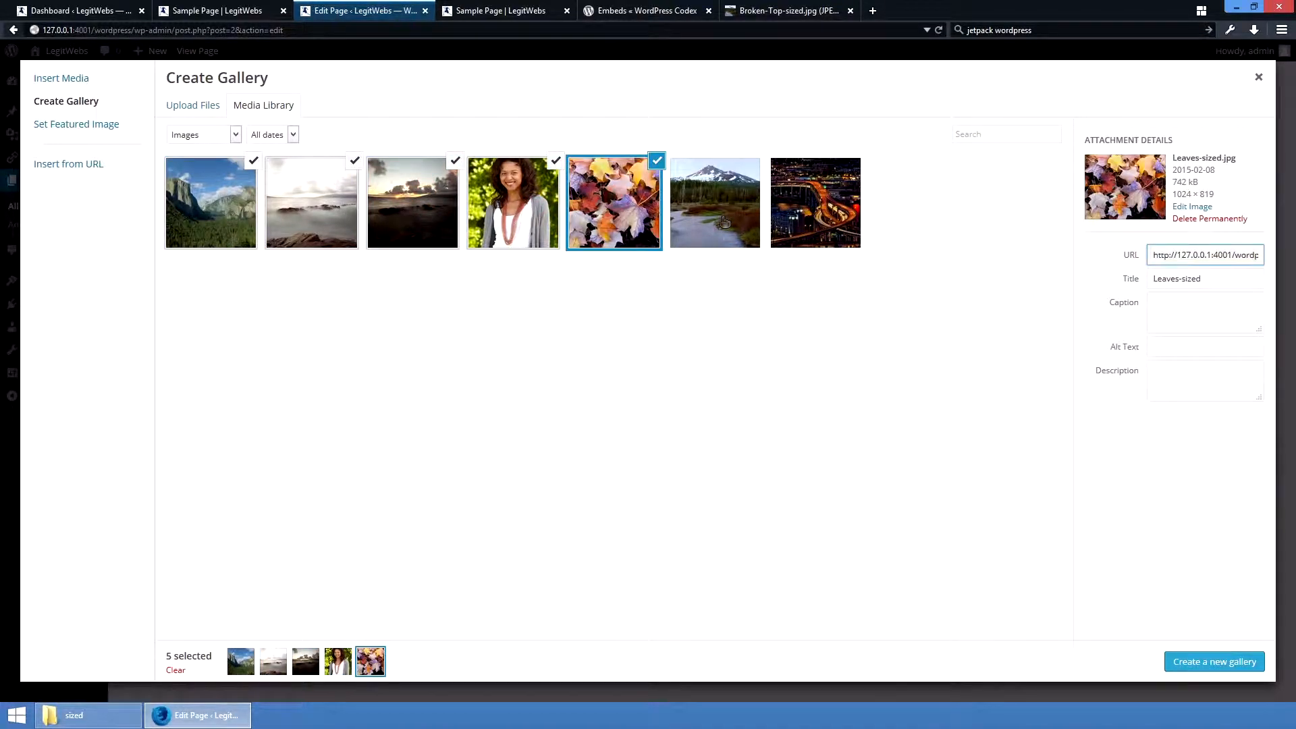
click(657, 161)
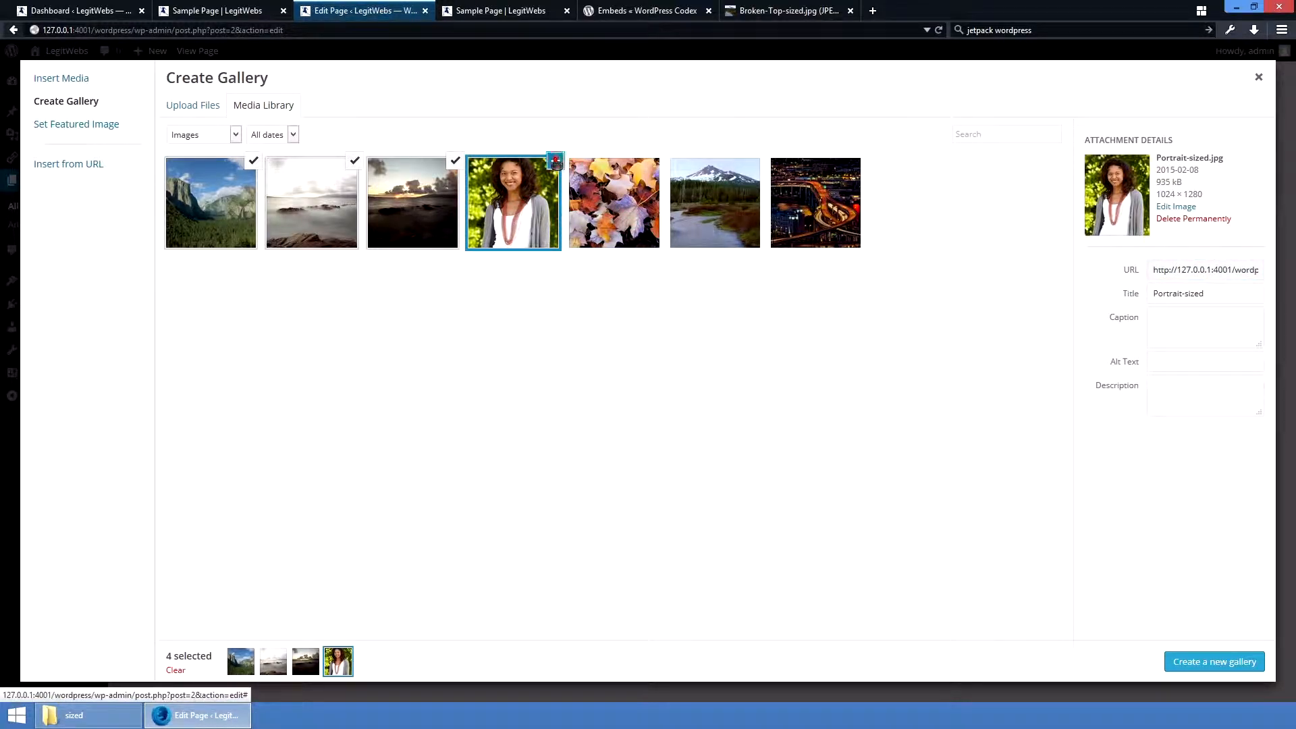
click(729, 199)
click(840, 199)
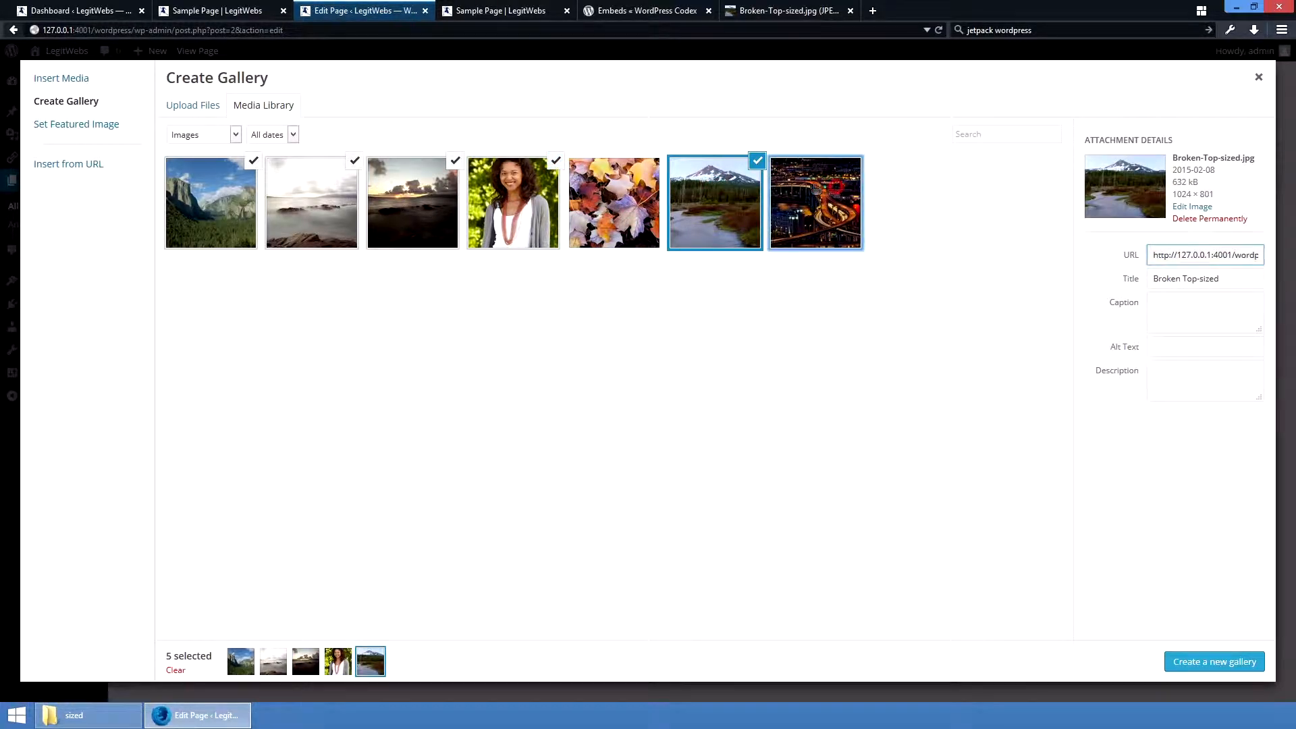
click(555, 161)
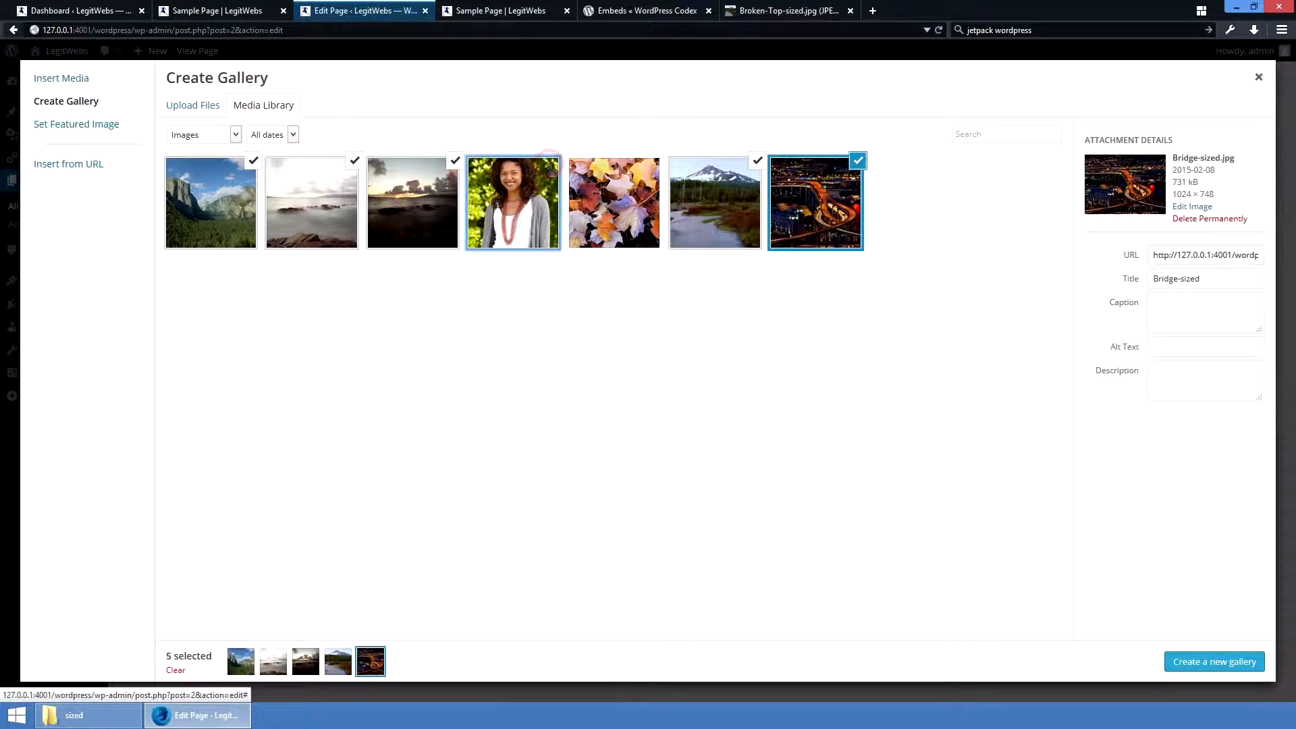
click(1207, 662)
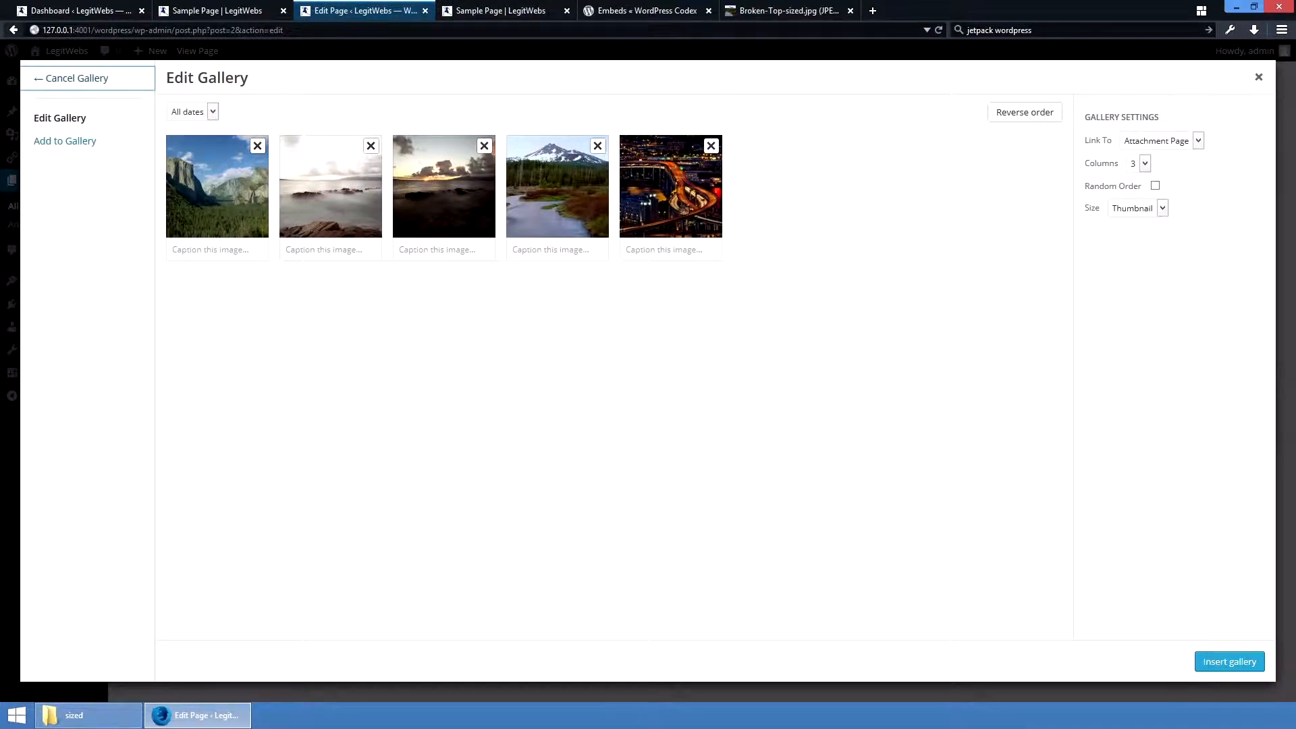
Step: Give the Yosemite image in the gallery the caption "Caption" and show its attachment details
click(188, 247)
text(Caption)
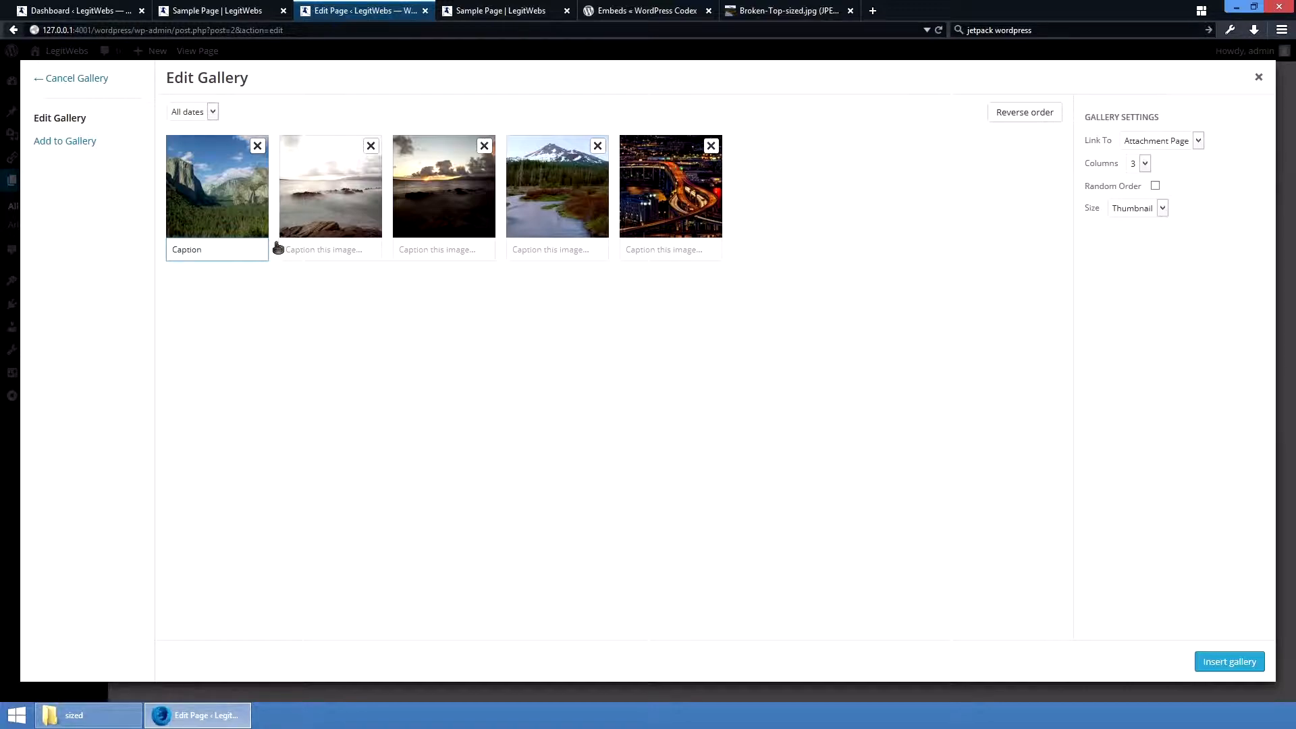
click(223, 202)
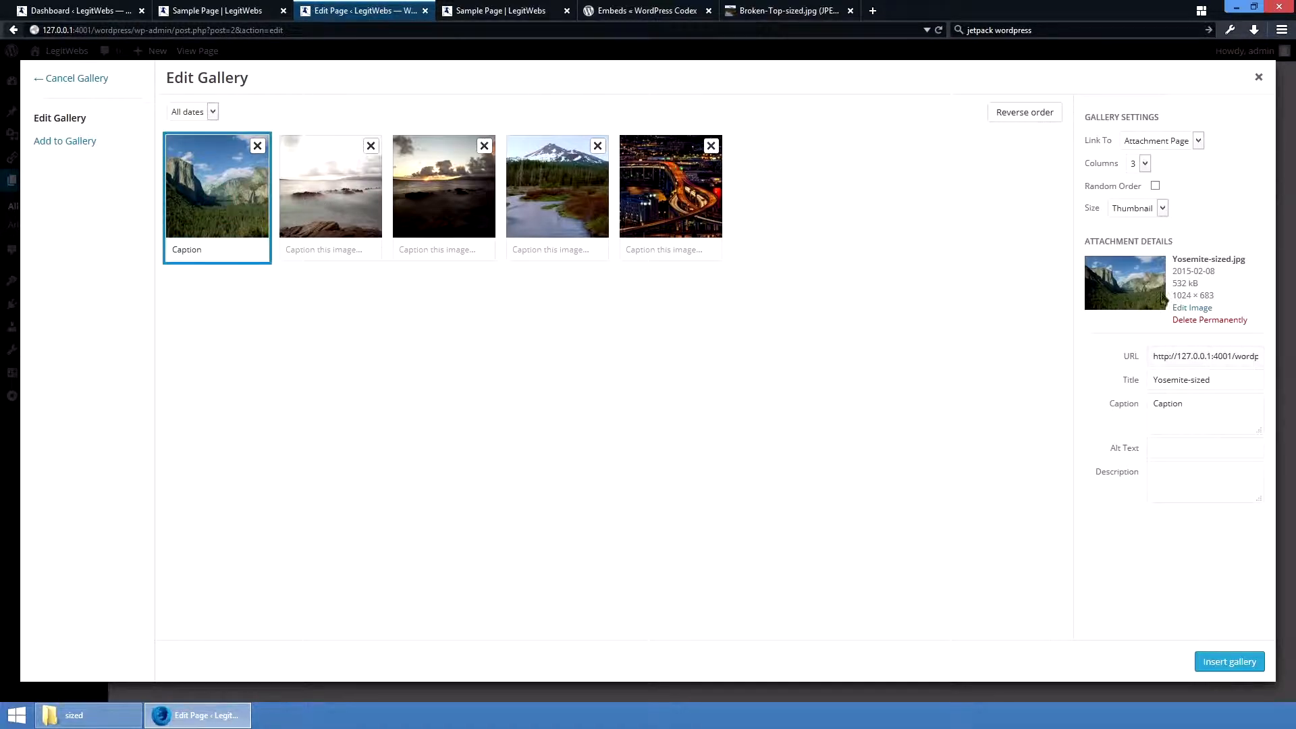
Step: Insert the gallery above the first paragraph and preview the page changes
click(1229, 664)
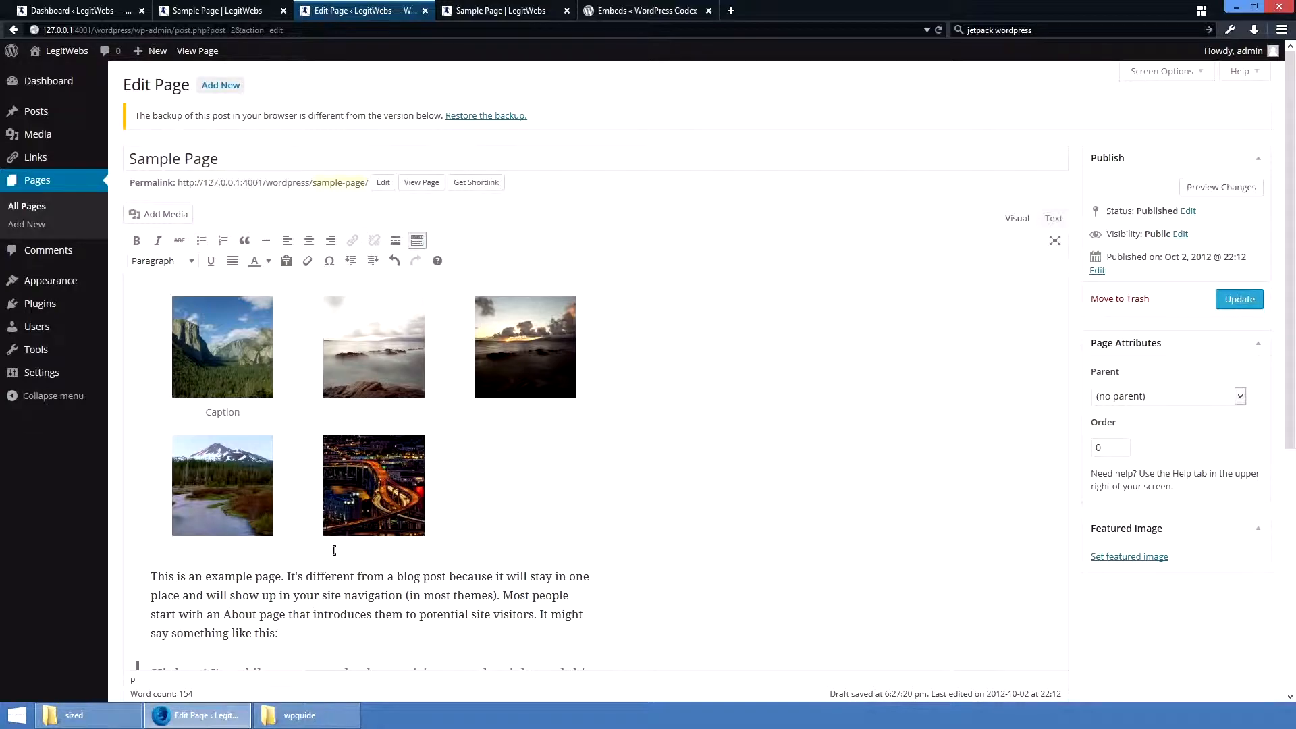
click(1221, 187)
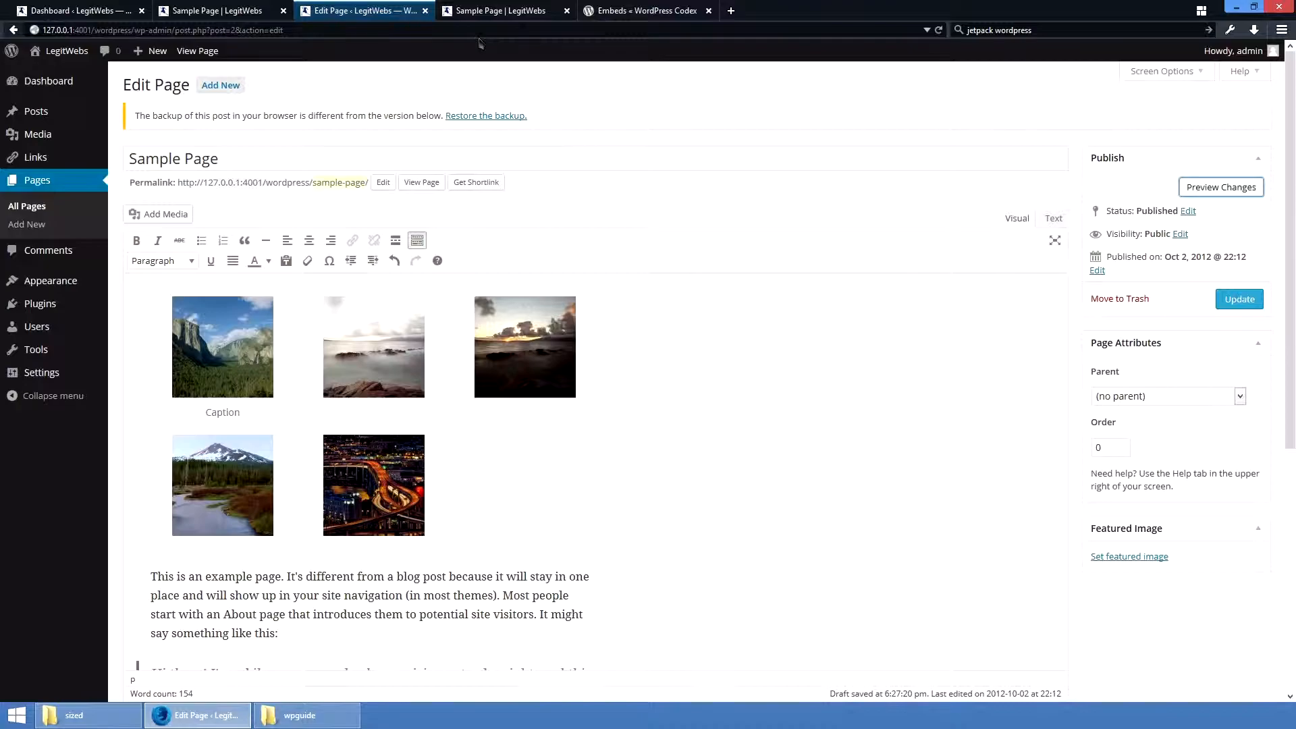
click(472, 8)
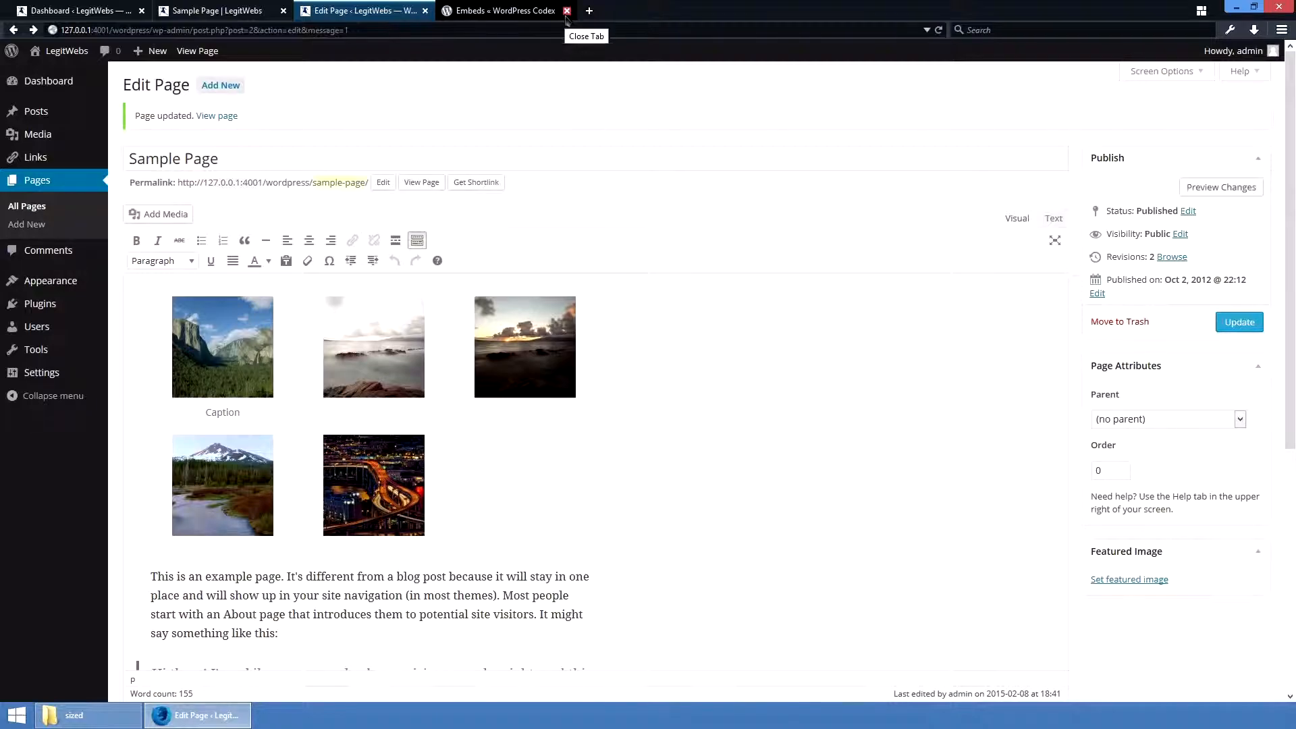
Step: Copy the example YouTube URL from the WordPress Codex Embeds article and review the table of sites that can be embedded
click(507, 11)
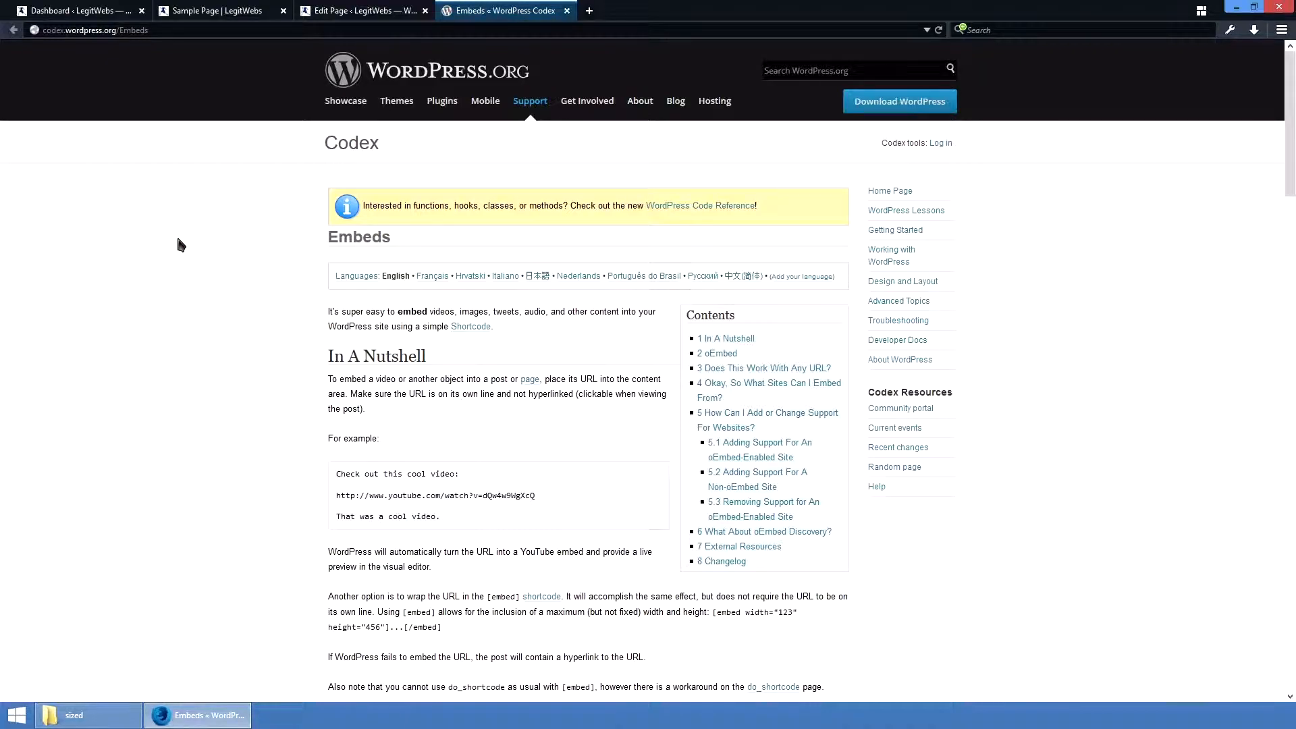
scroll(442, 362, down, 5)
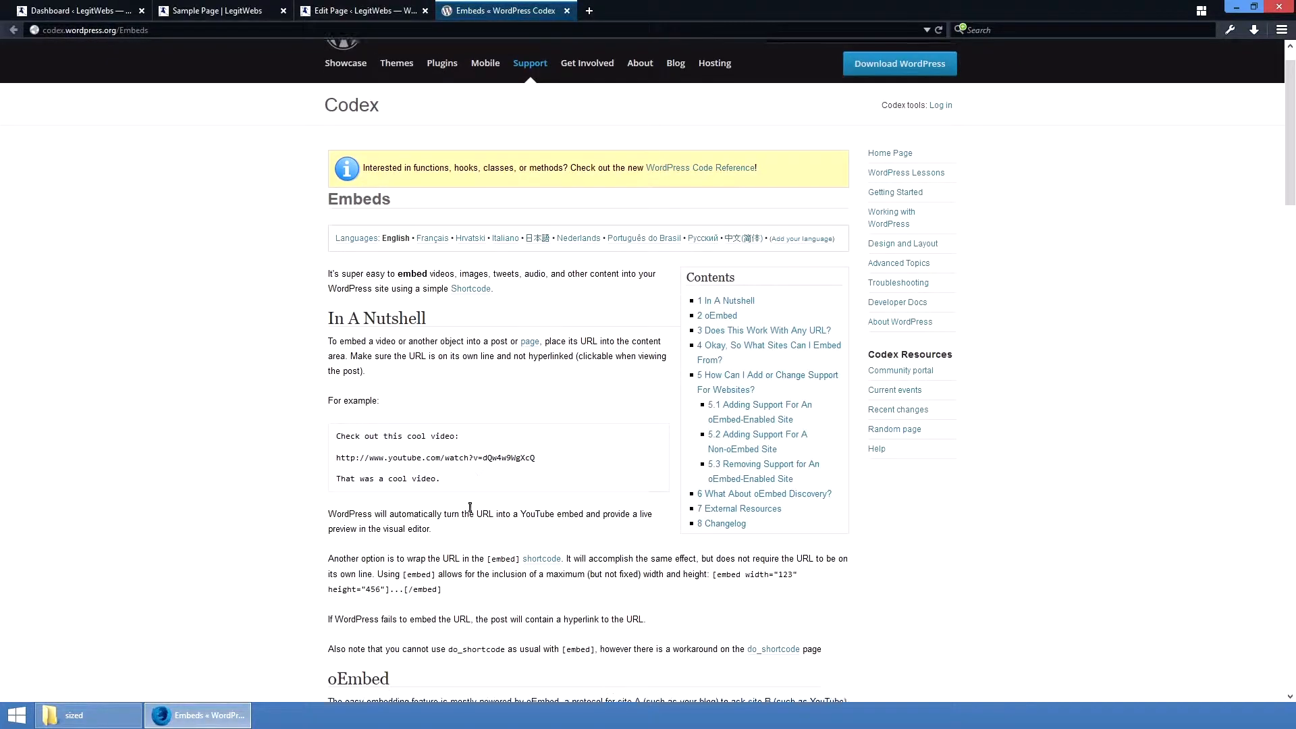
triple_click(426, 315)
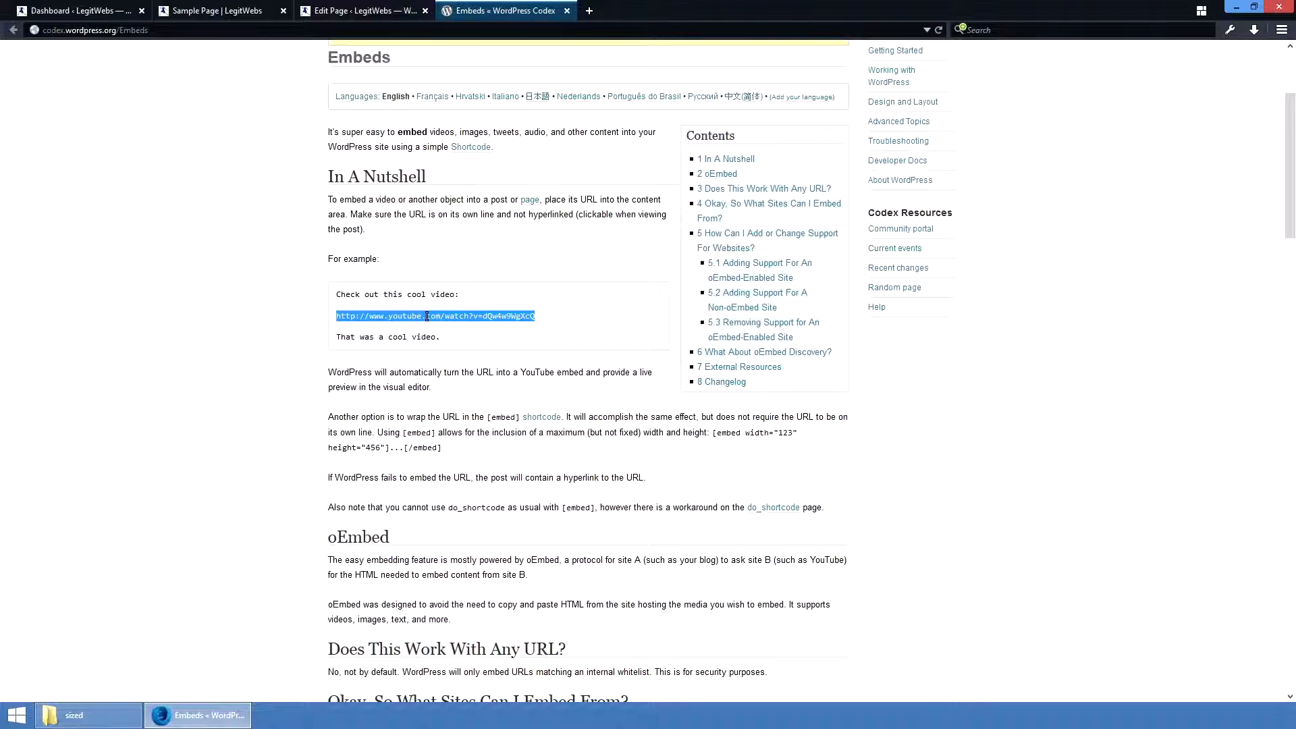
scroll(499, 303, down, 15)
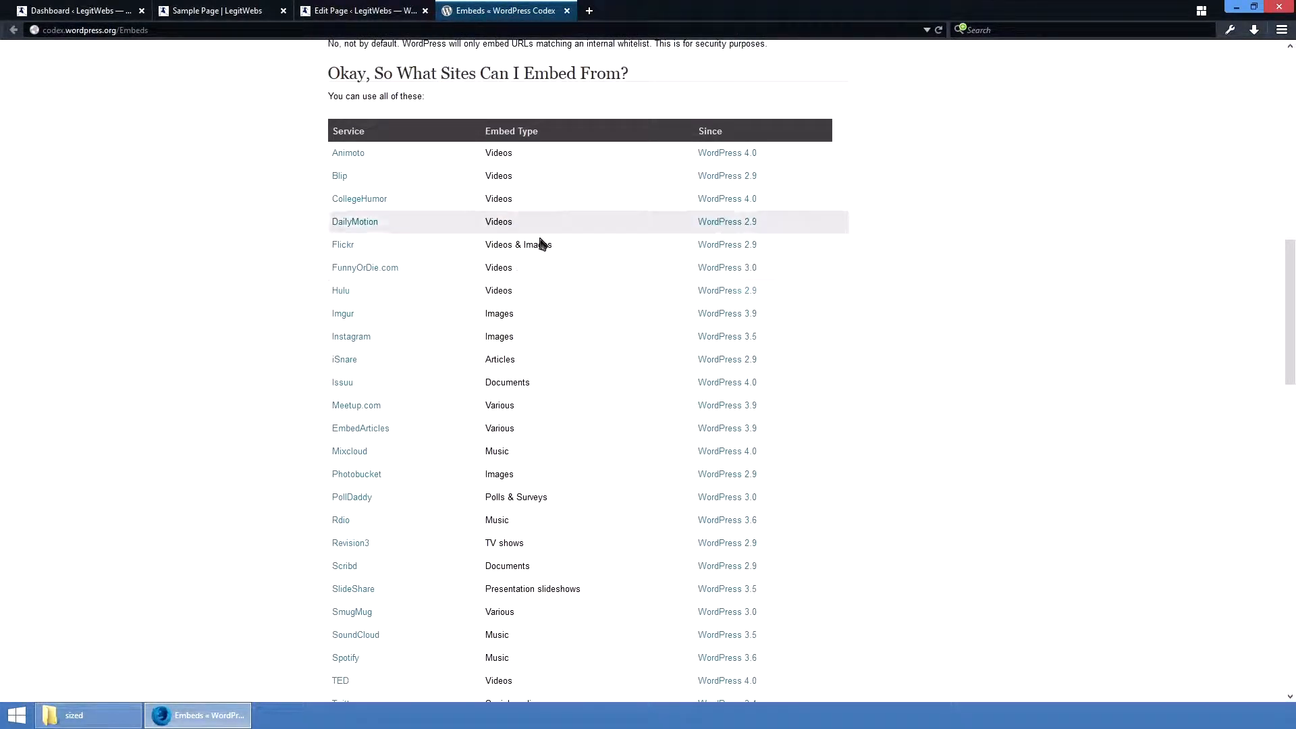
scroll(551, 246, down, 4)
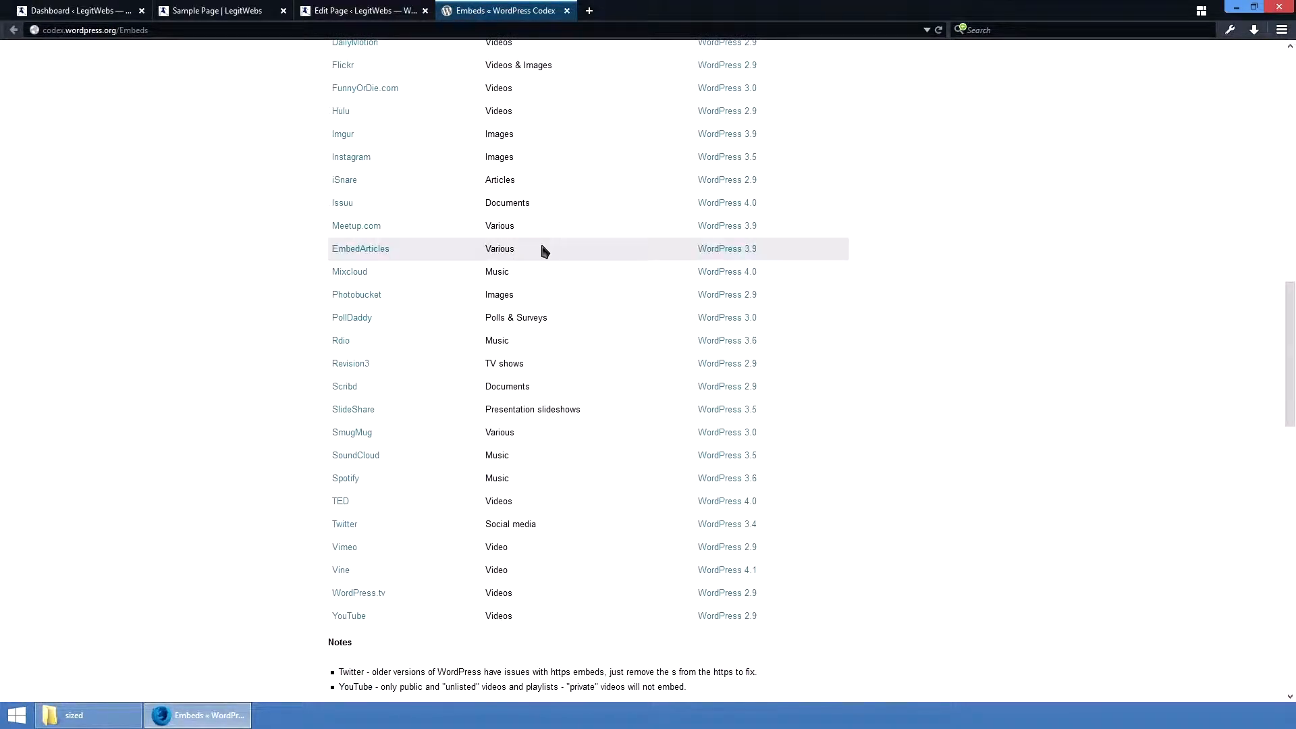
scroll(397, 216, up, 10)
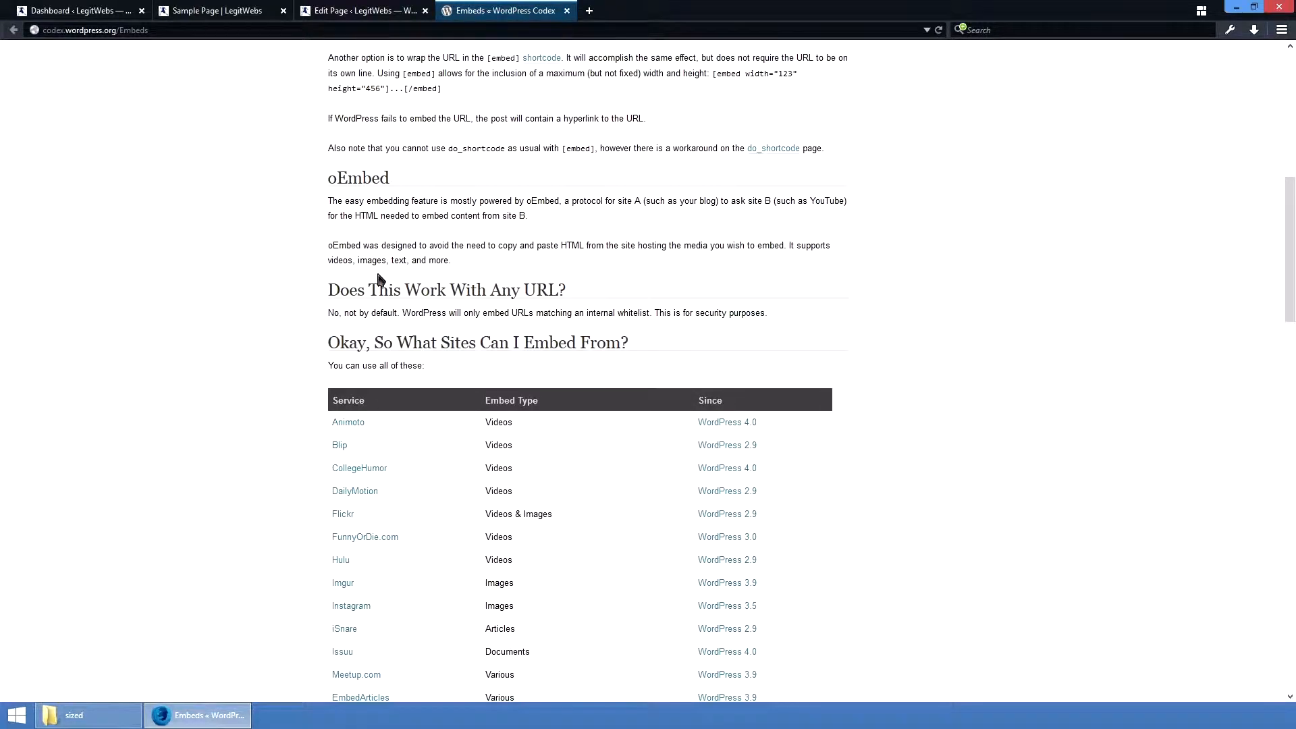
Step: Add a blank line above the gallery in the Sample Page and paste the copied YouTube URL there
click(388, 10)
click(163, 313)
key(Return)
scroll(163, 313, down, 1)
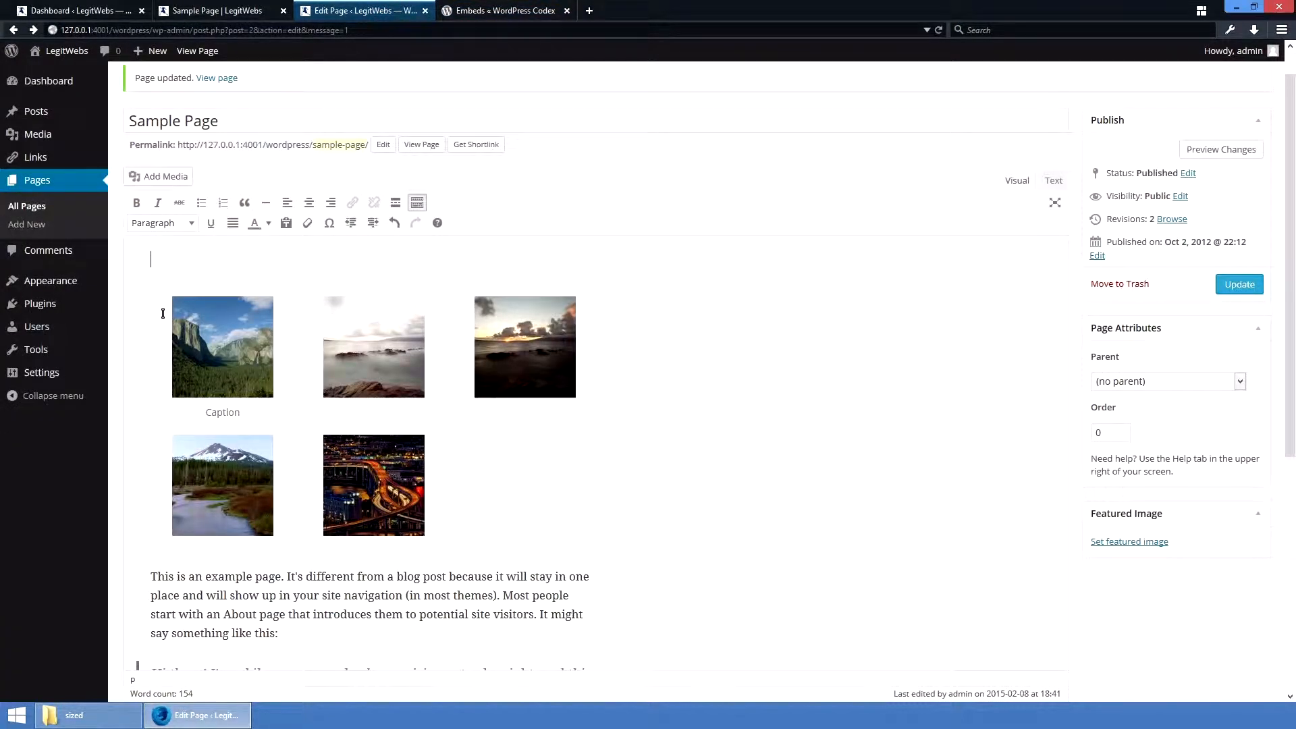
key(ctrl+v)
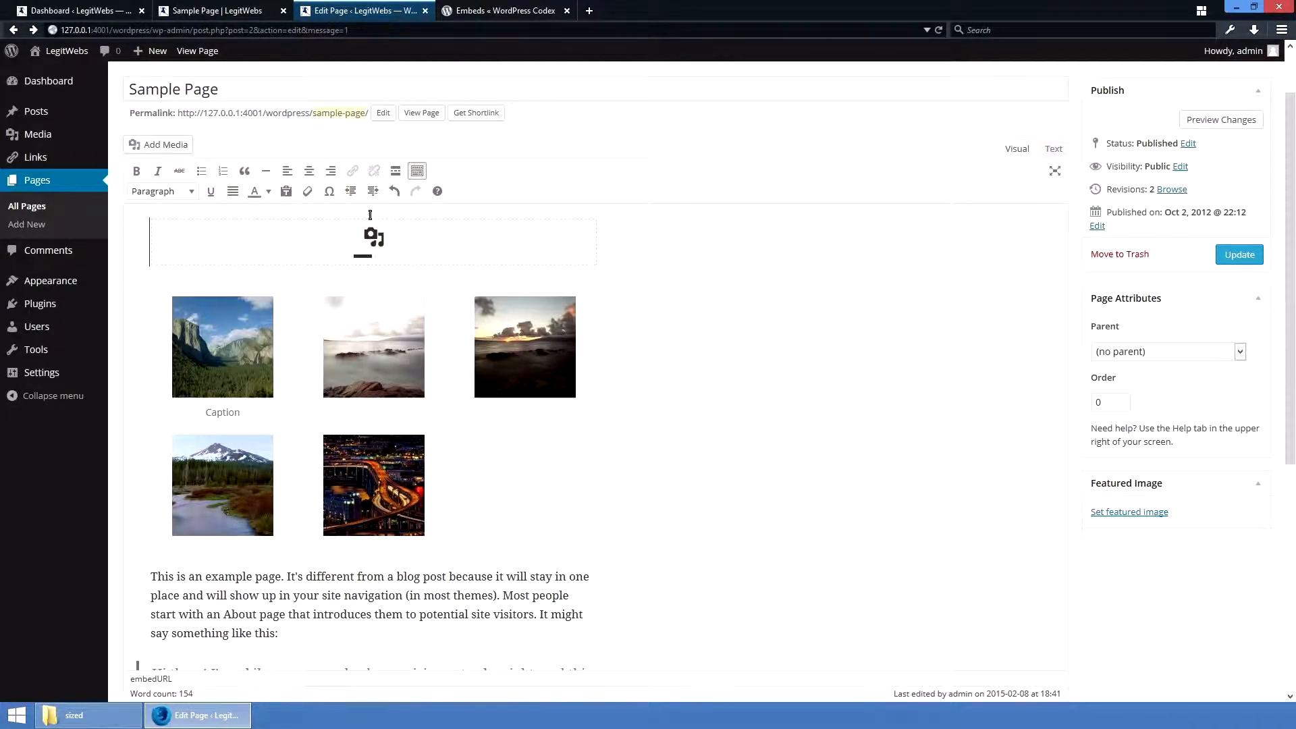
Step: Look back over the Codex Embeds article and return to the page editor
click(491, 8)
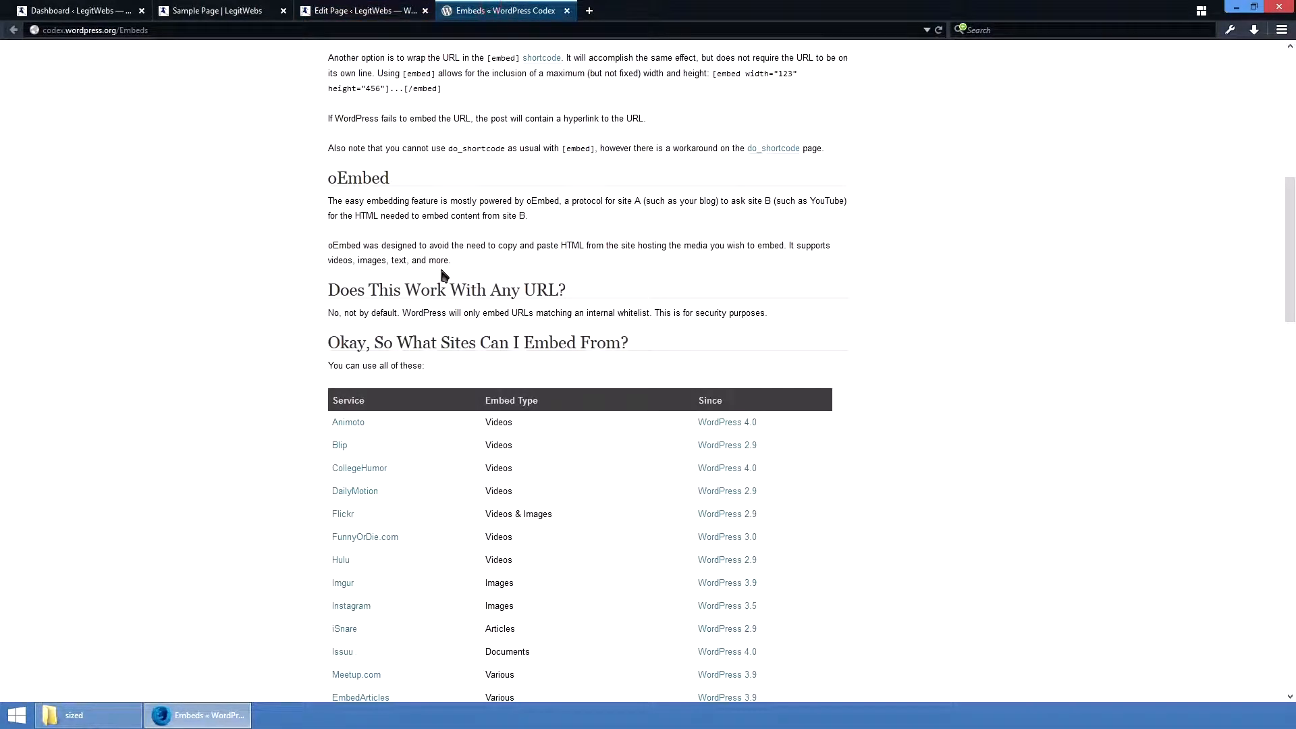
scroll(440, 256, up, 10)
click(364, 9)
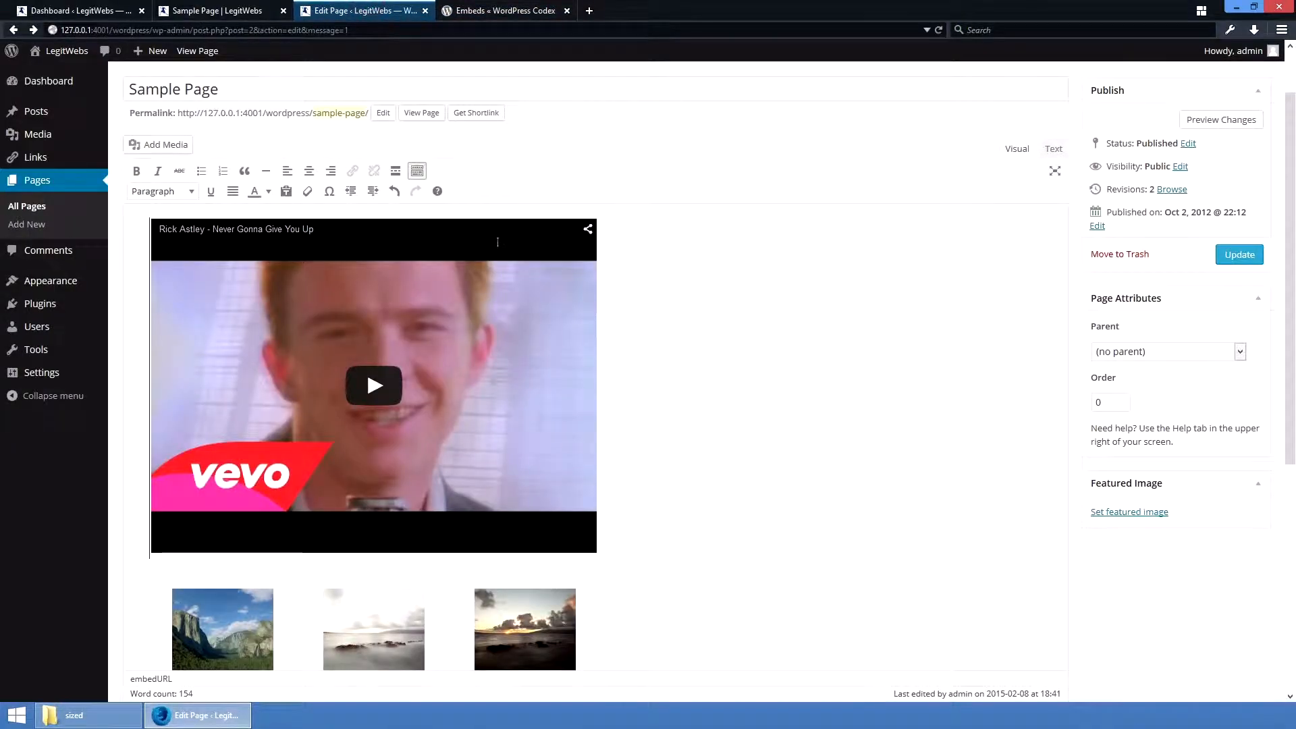
Step: Preview the page with the embedded video, place the preview tab beside the editor tab, and compare the two
click(1204, 127)
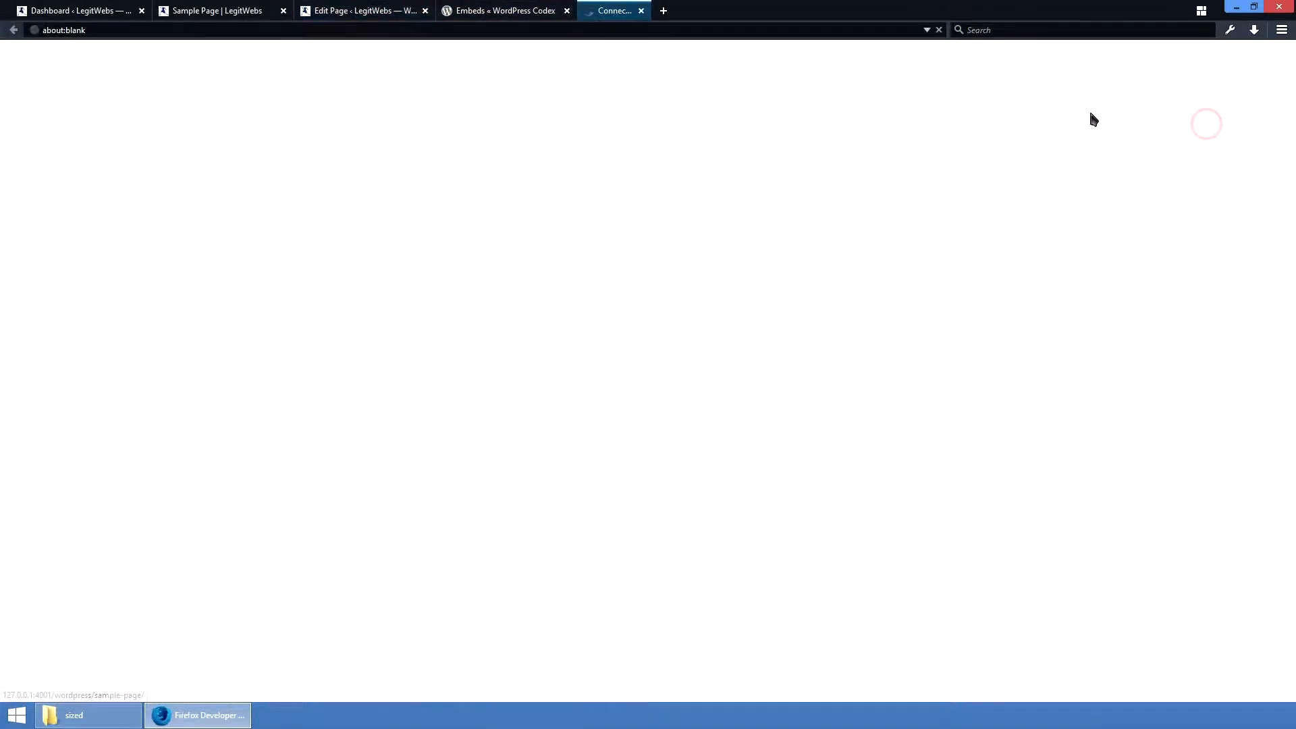
drag(653, 5, 513, 10)
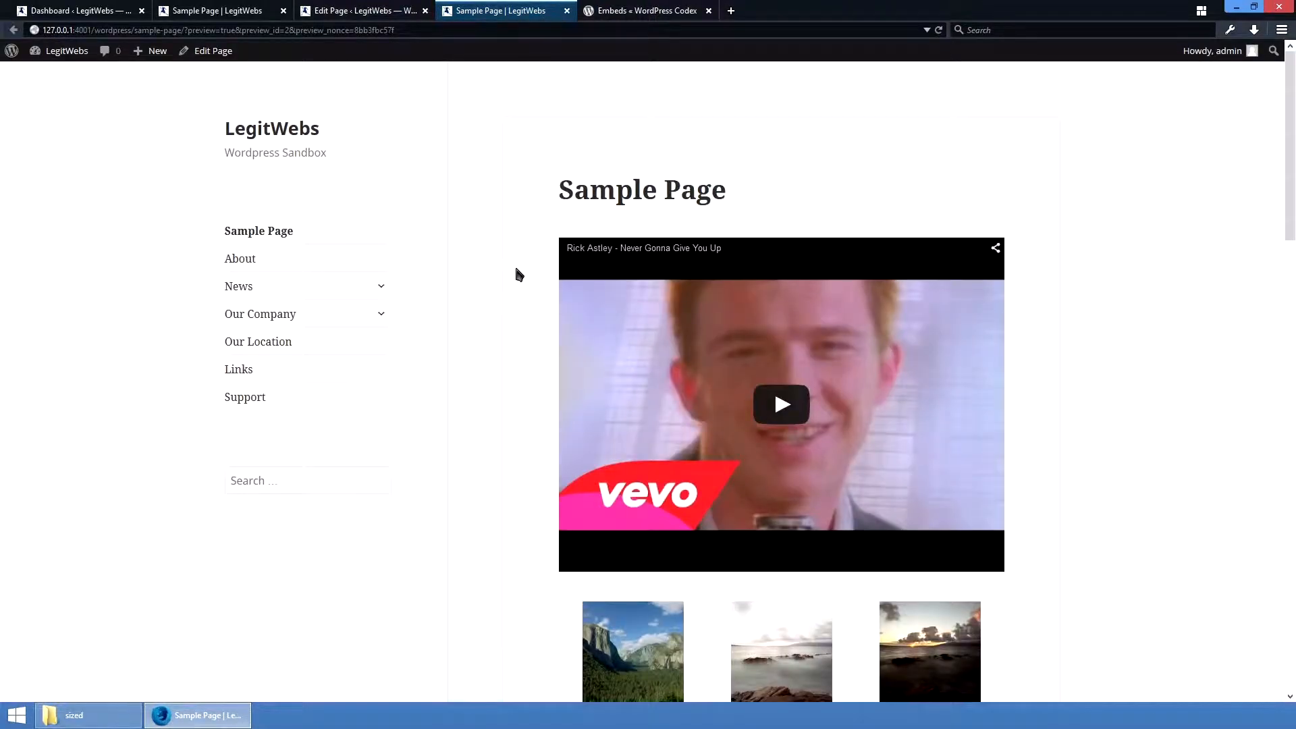
click(377, 9)
key(ctrl+Tab)
click(380, 9)
click(1234, 118)
click(517, 12)
click(357, 11)
Step: Update the Sample Page and close the preview and Embeds tabs
click(1243, 258)
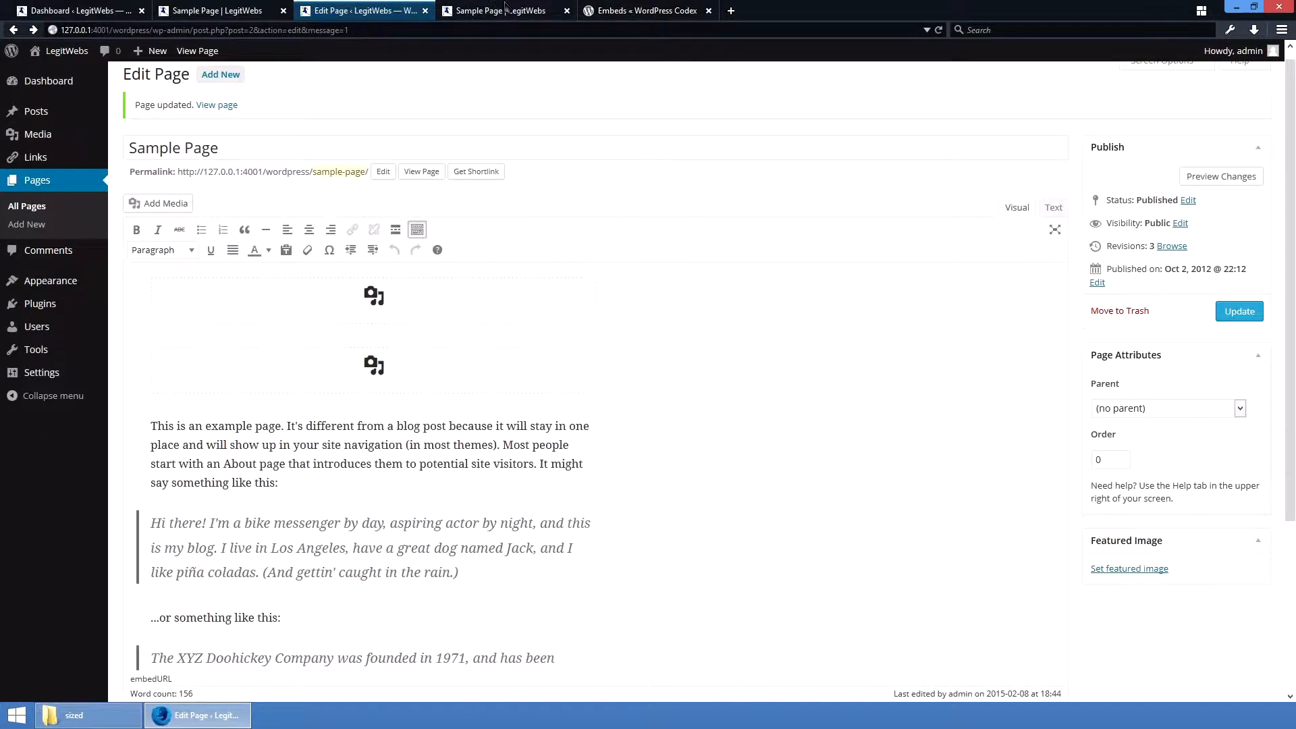
click(567, 11)
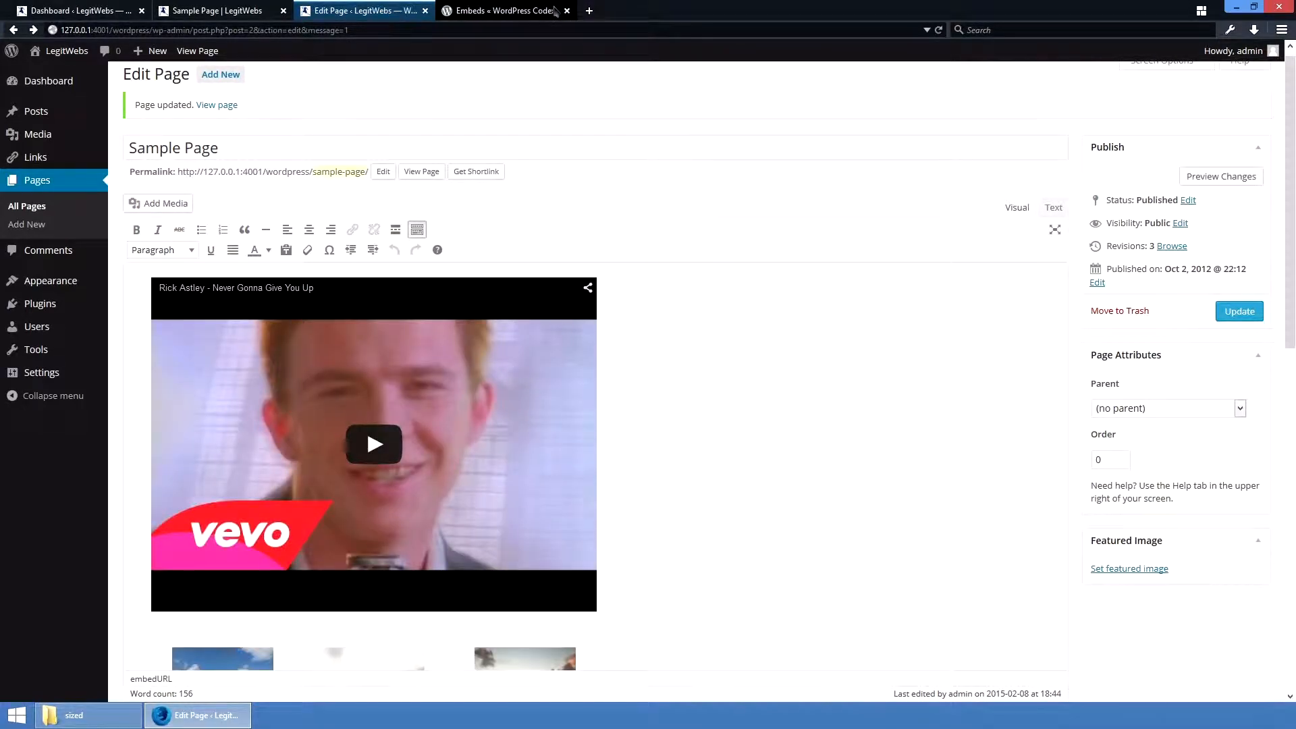
middle_click(513, 10)
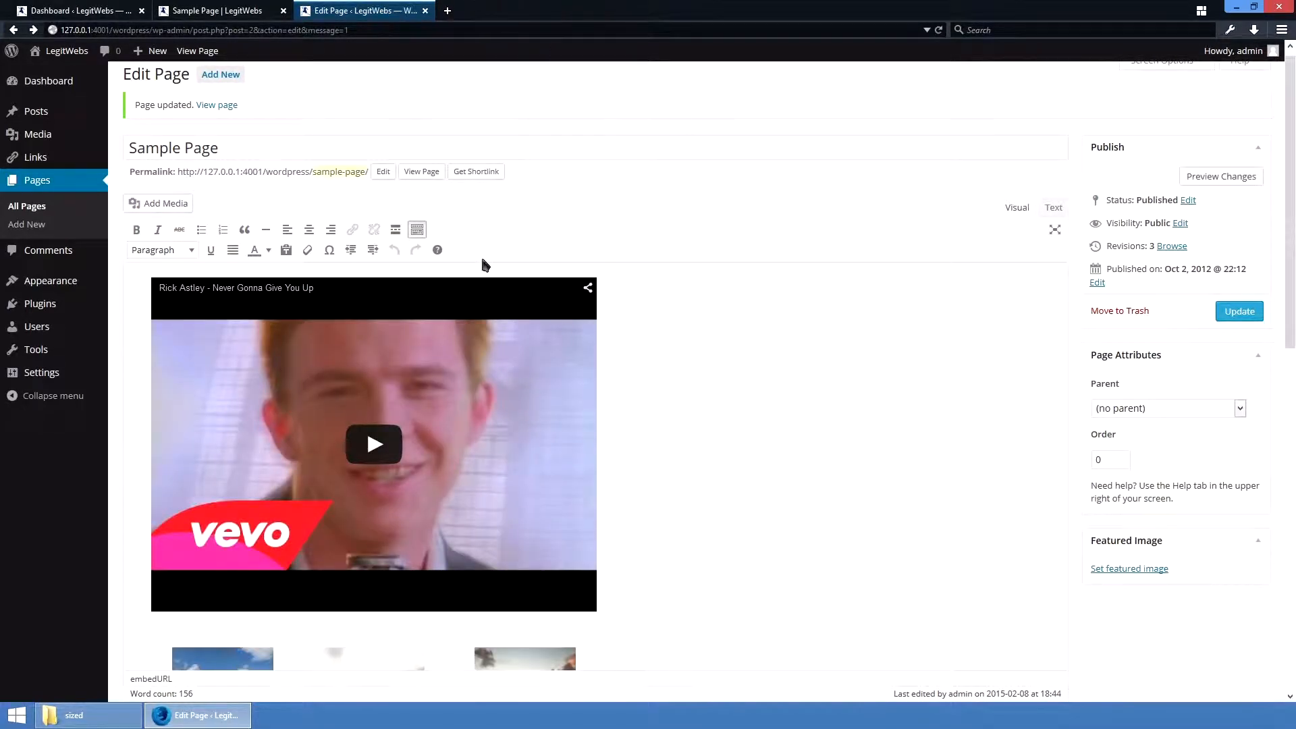
Step: Open the published Sample Page in a new tab and examine its video, gallery and address
middle_click(419, 176)
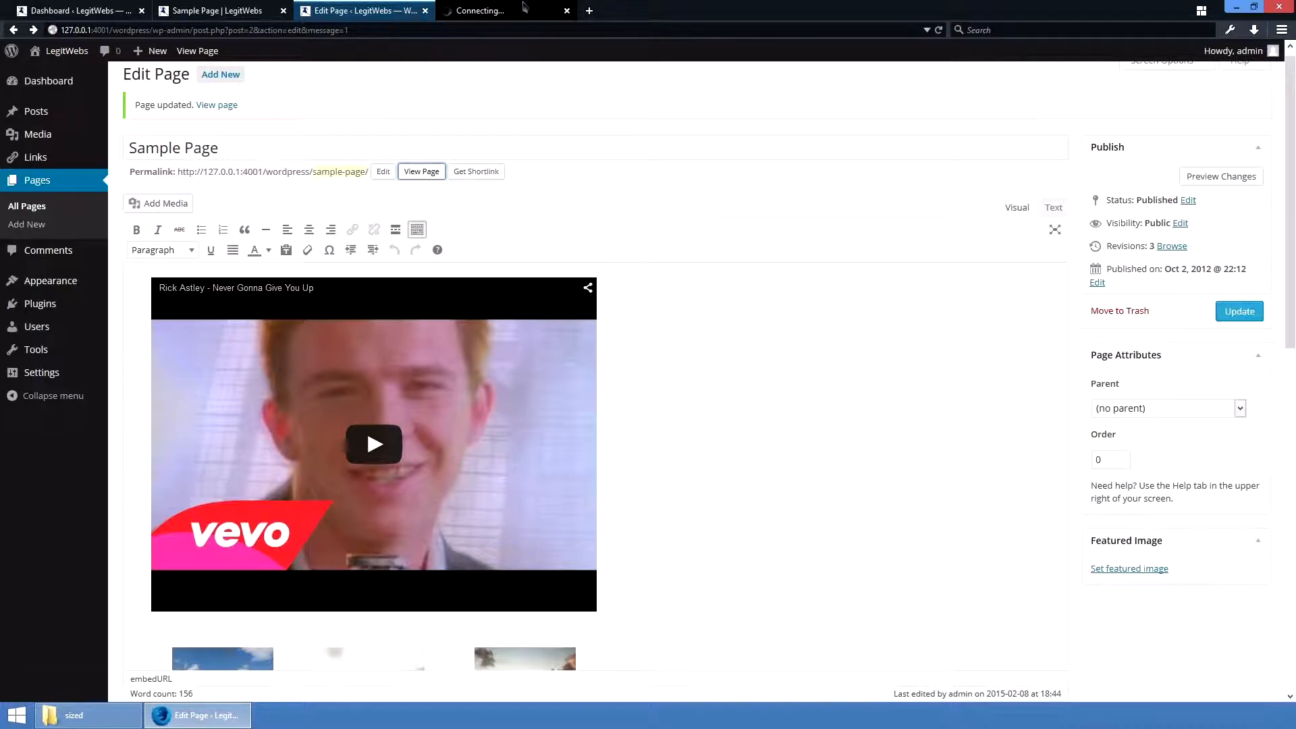
click(486, 11)
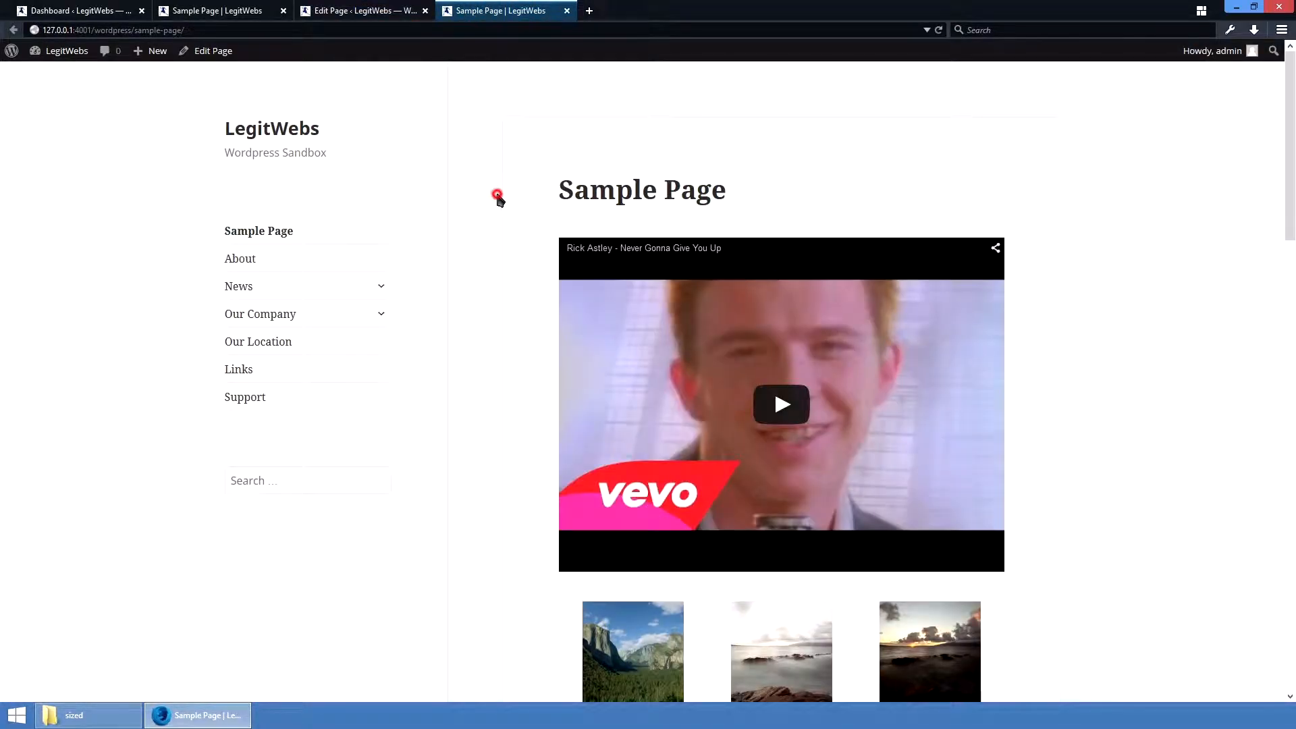
scroll(516, 208, down, 4)
scroll(472, 310, down, 1)
scroll(492, 298, up, 5)
drag(135, 30, 503, 61)
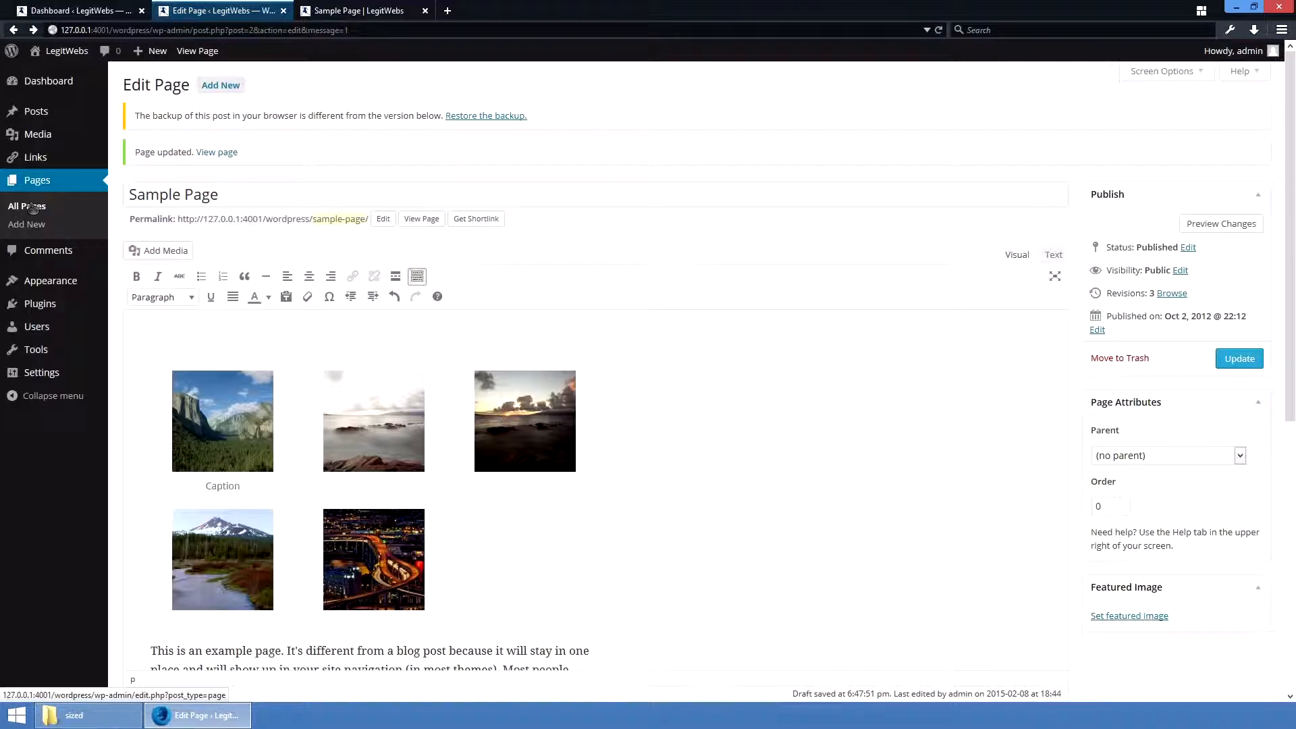
Step: Leave the editor for the list of all pages, discarding unsaved edits, and close the published Sample Page tab
click(358, 11)
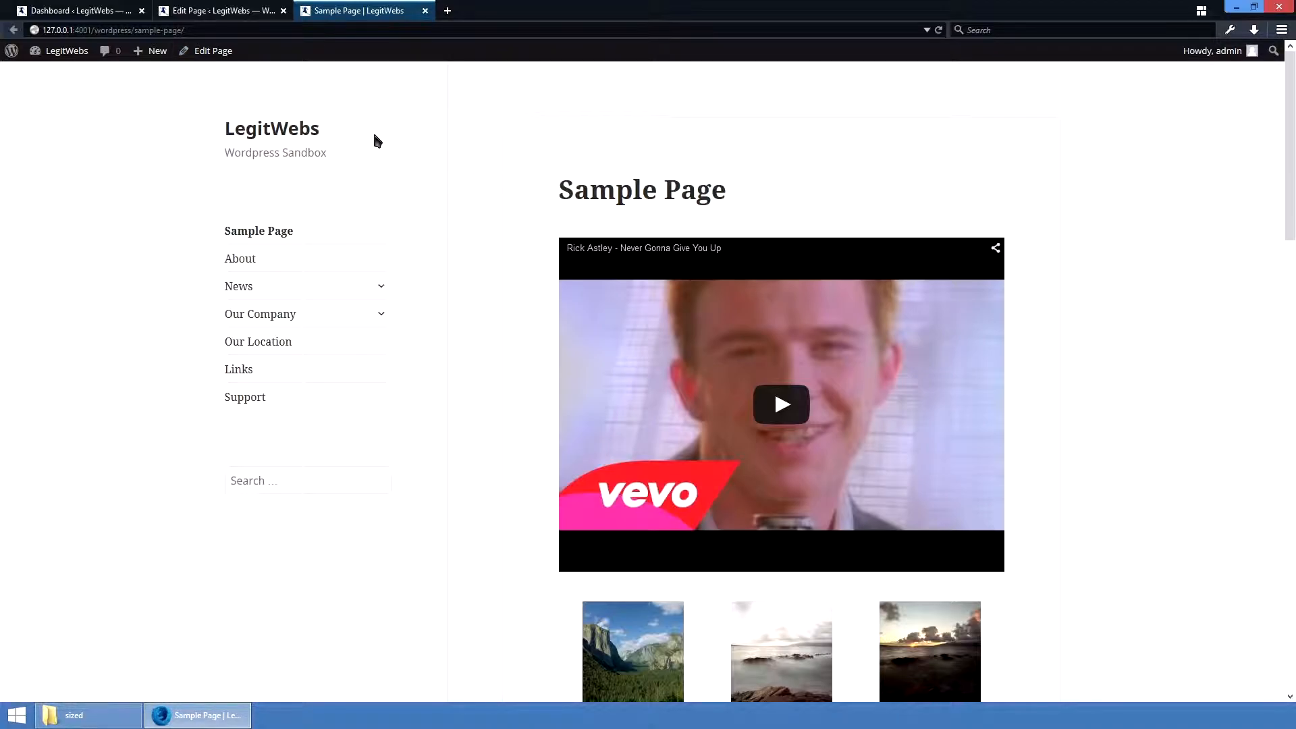
click(229, 12)
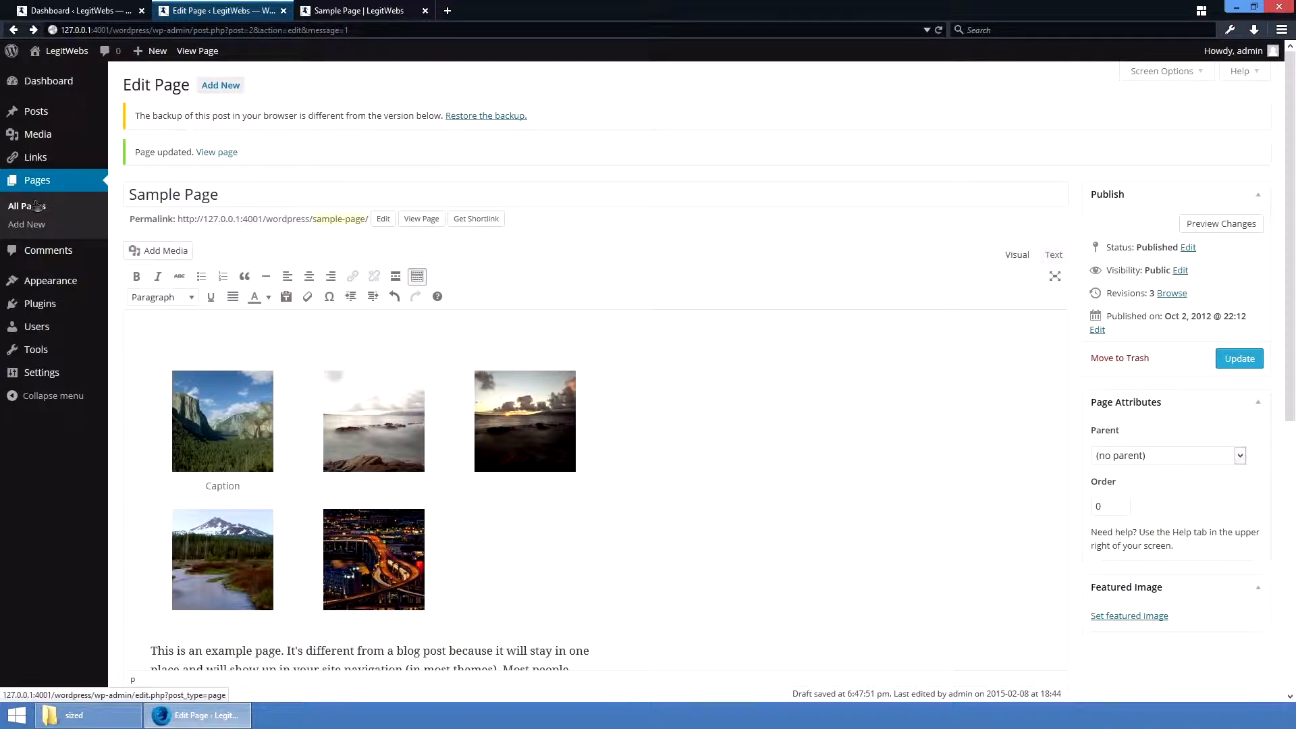
click(60, 181)
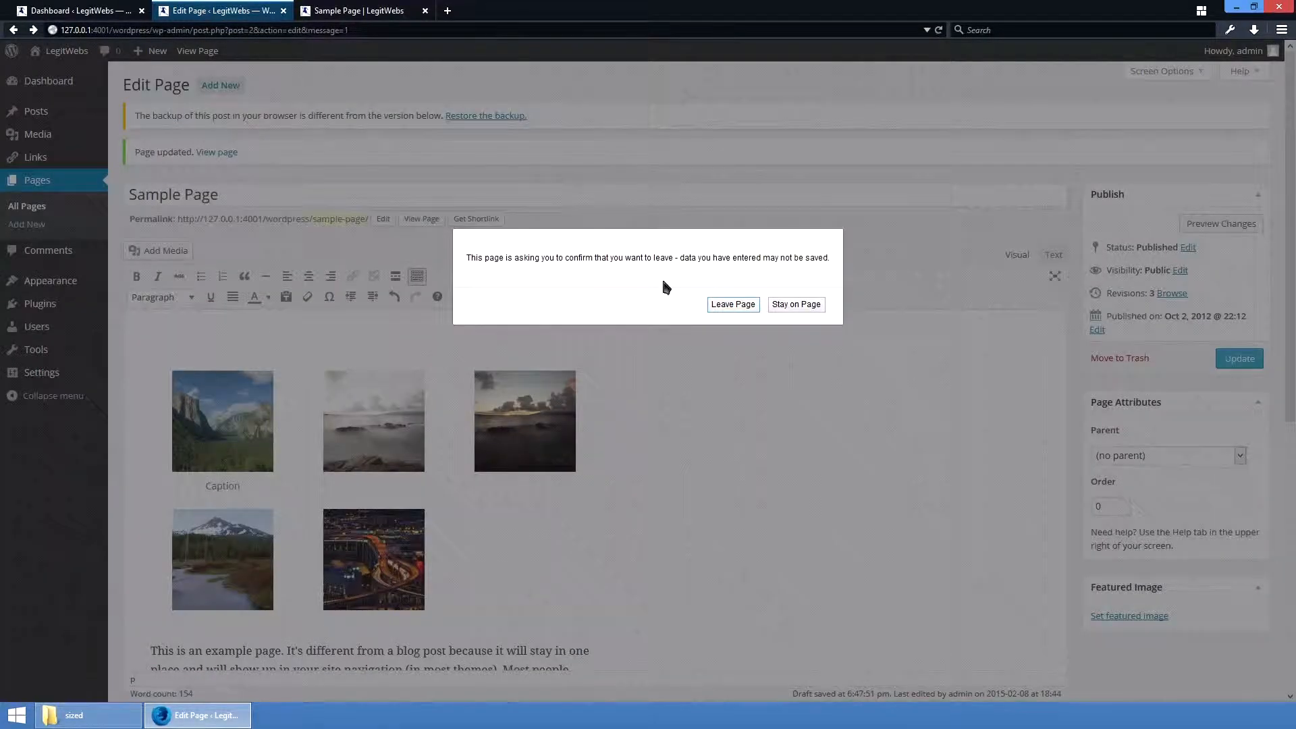
click(733, 304)
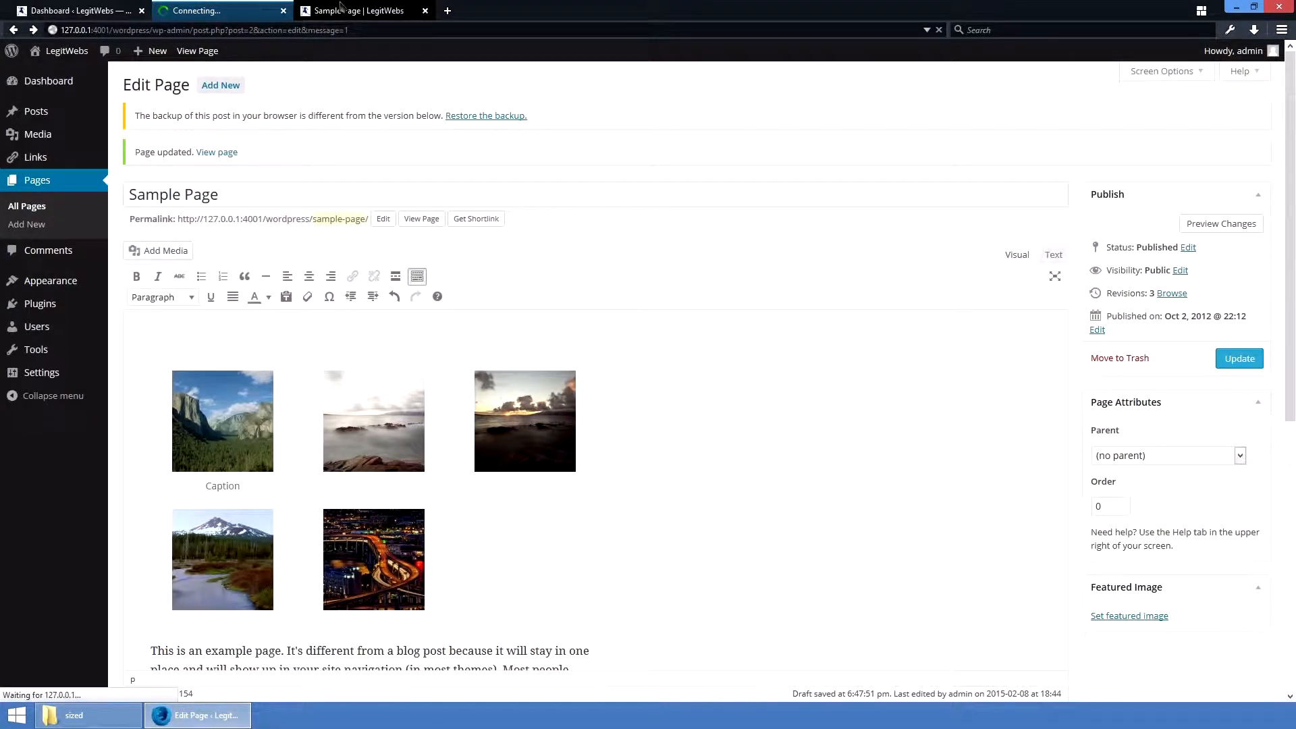
middle_click(370, 6)
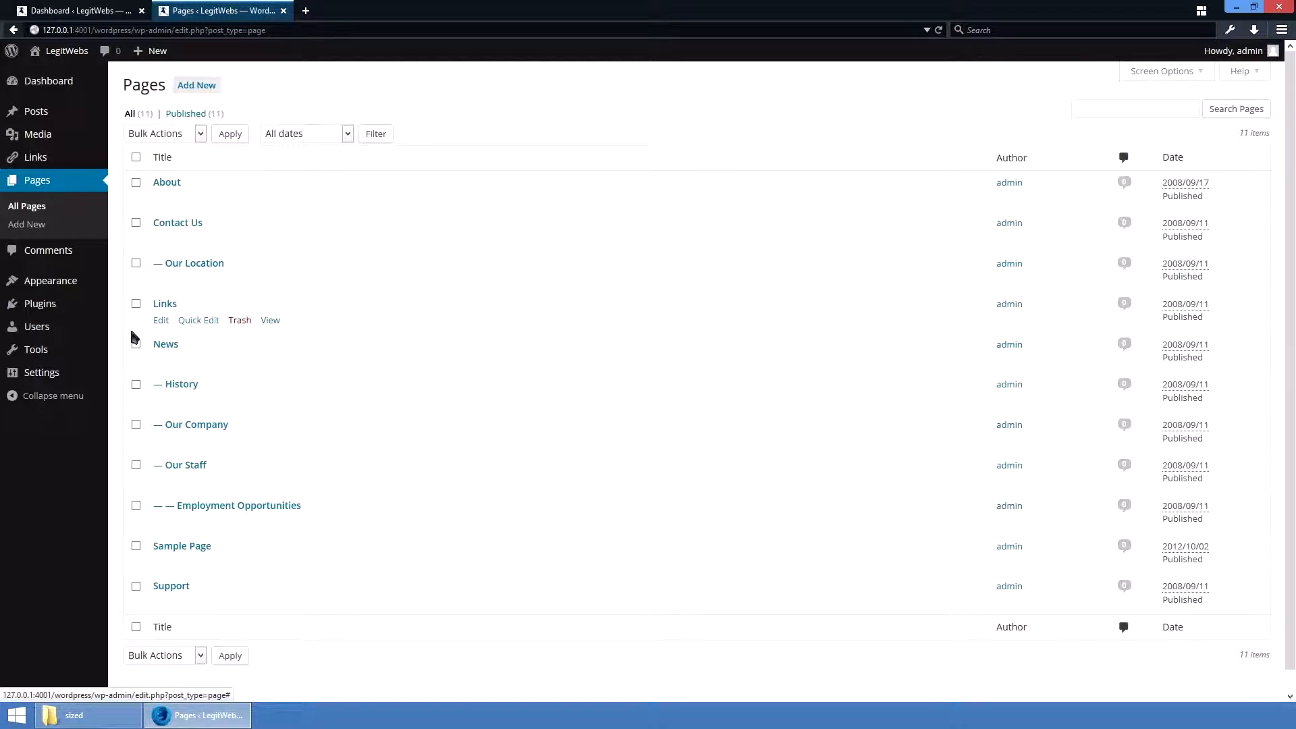
Step: Open the Links page for editing and return to the page list
click(162, 321)
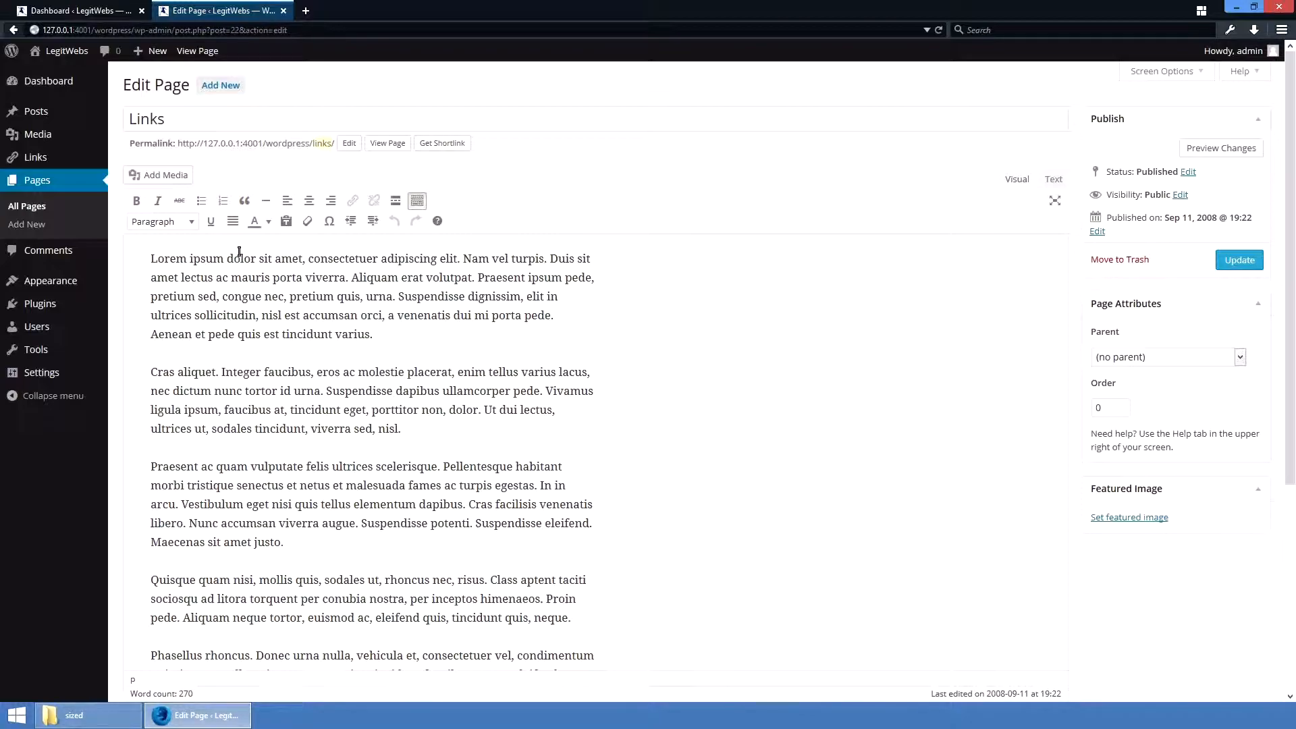
key(alt+Left)
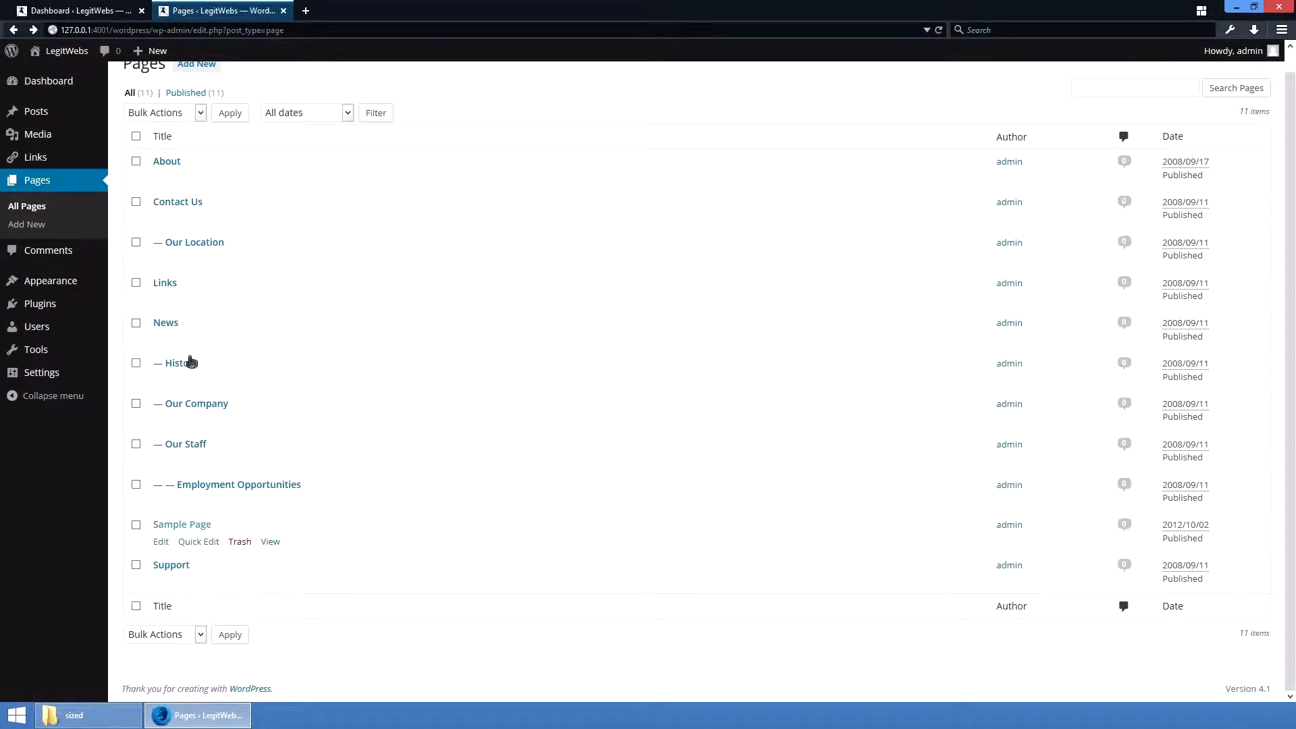
Step: View the Sample Page from the page list in a new tab and look through its content
middle_click(268, 542)
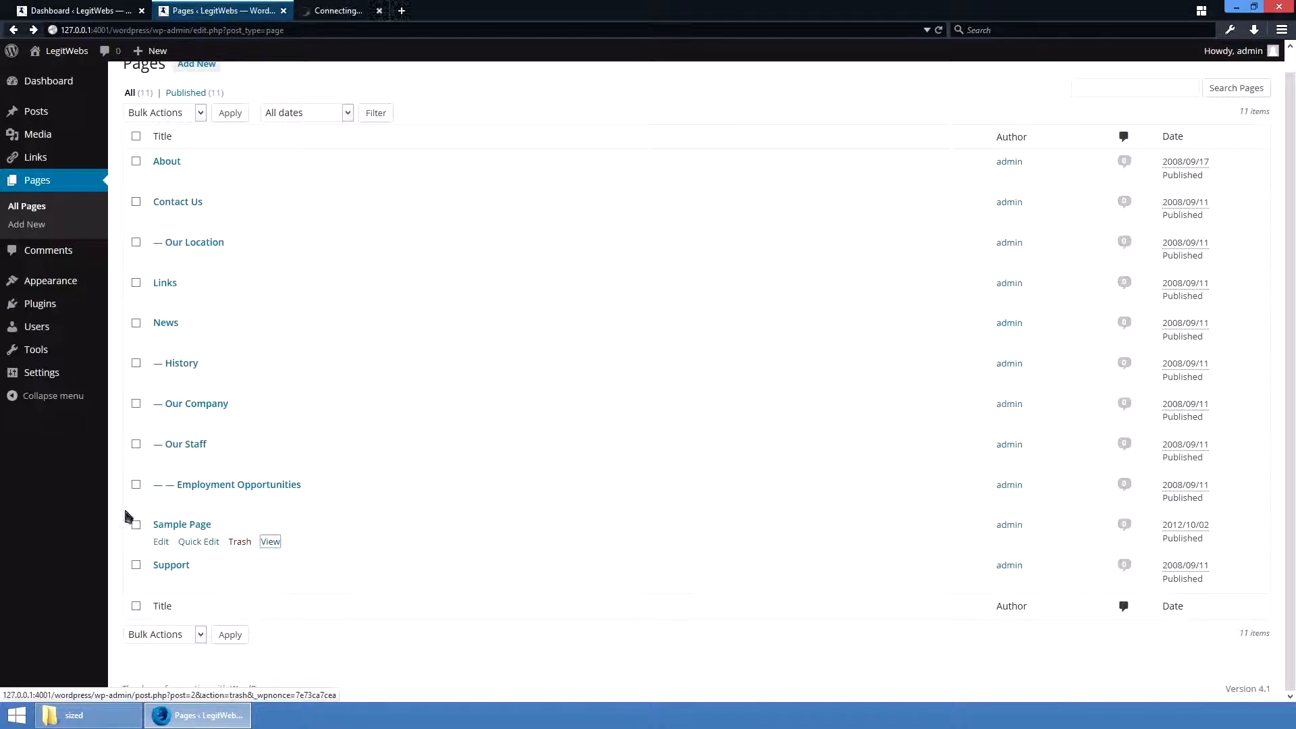
click(343, 11)
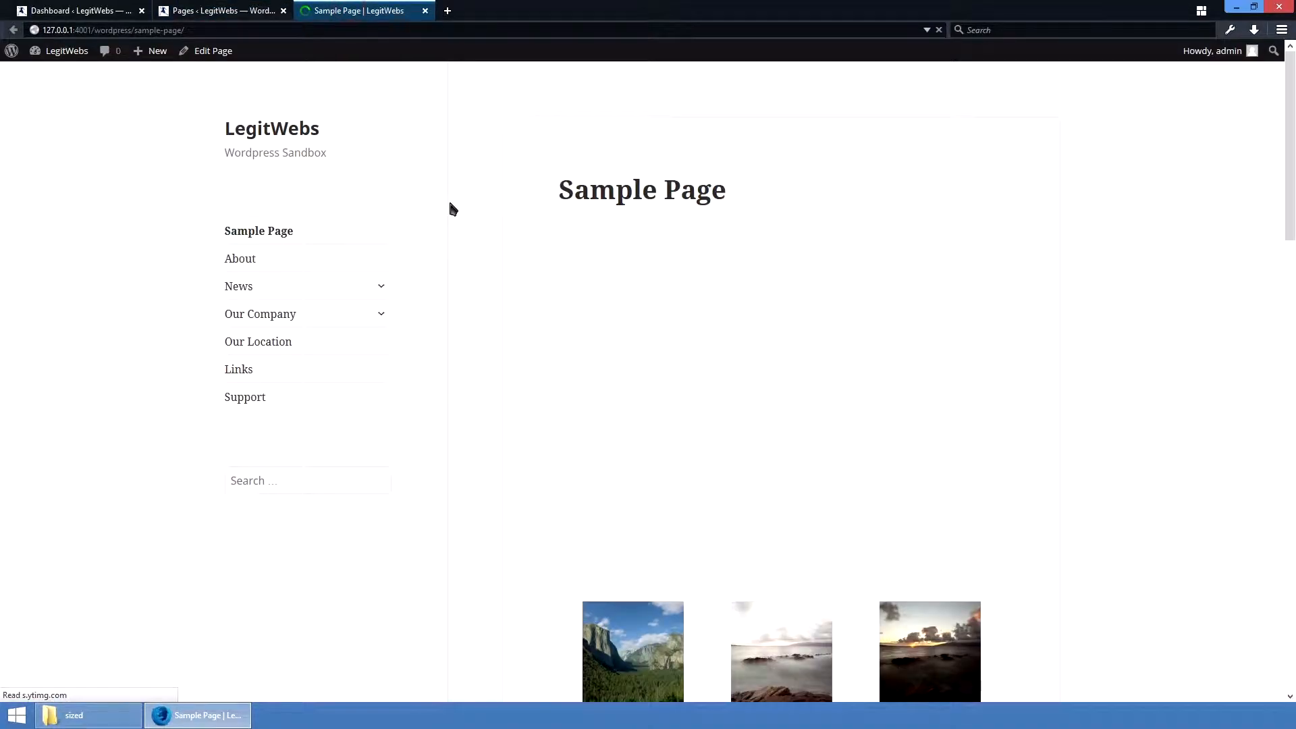
scroll(496, 276, down, 8)
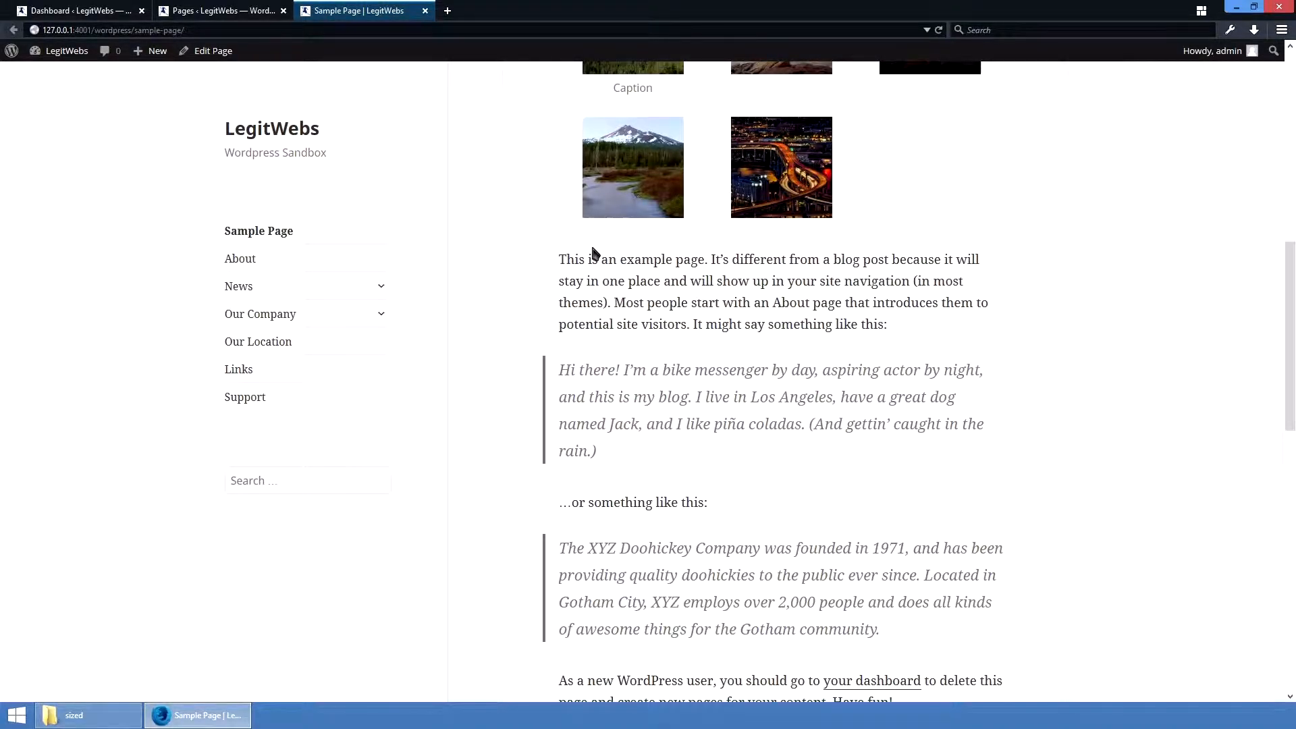
Step: Close the Sample Page tab and open the list of all posts
click(213, 9)
middle_click(357, 5)
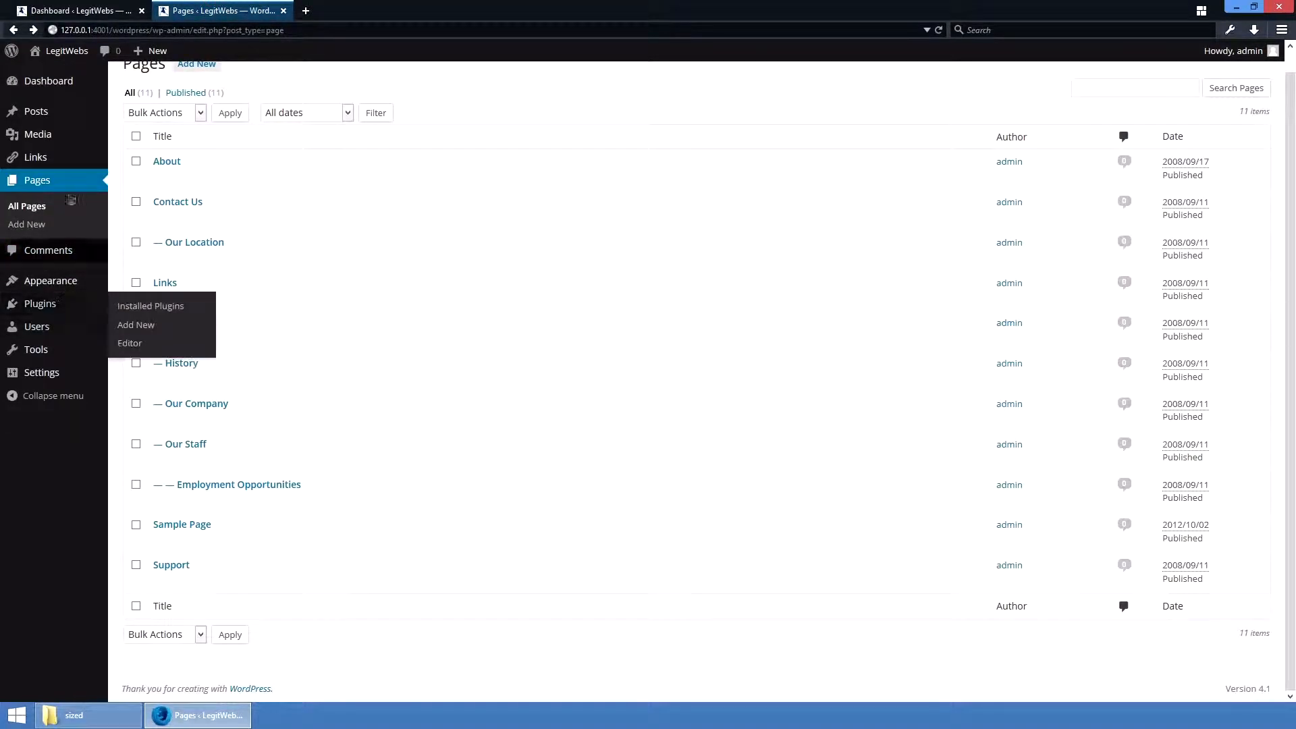
click(67, 120)
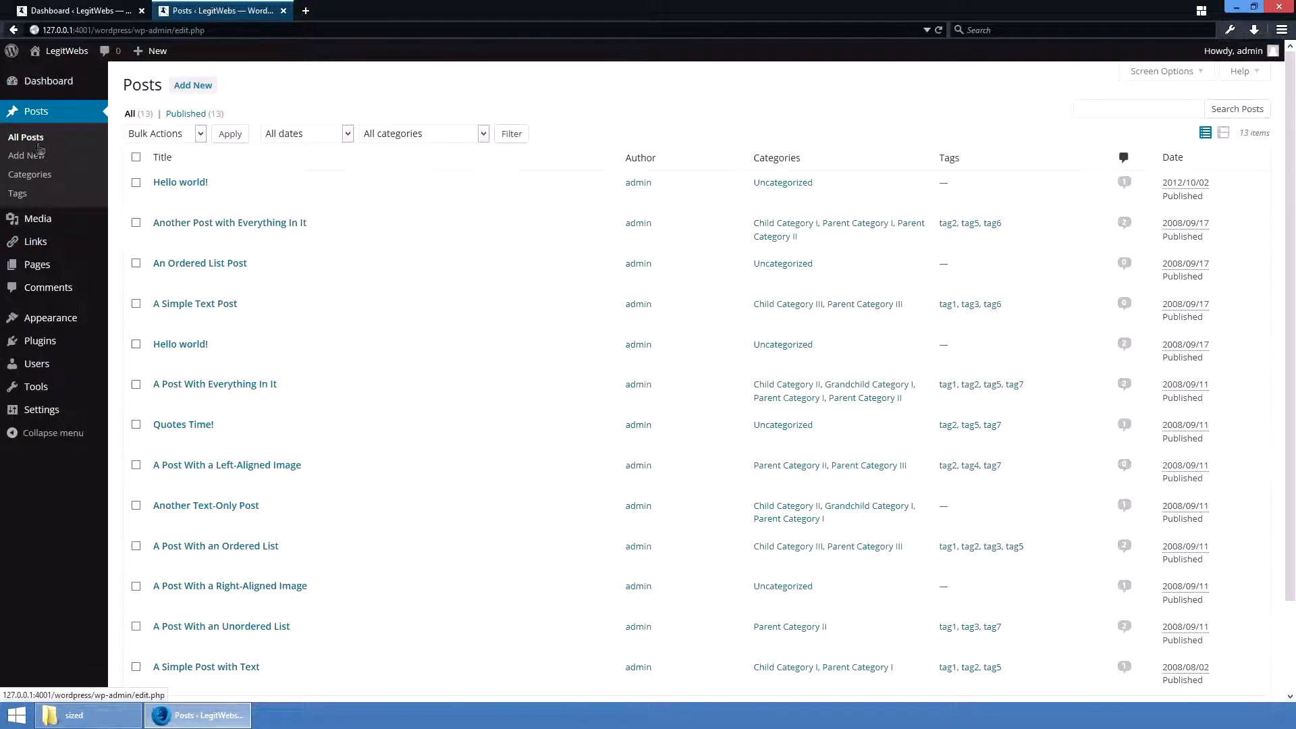
Step: View the 2012 "Hello world!" post in a new tab and open it for editing from there
middle_click(270, 199)
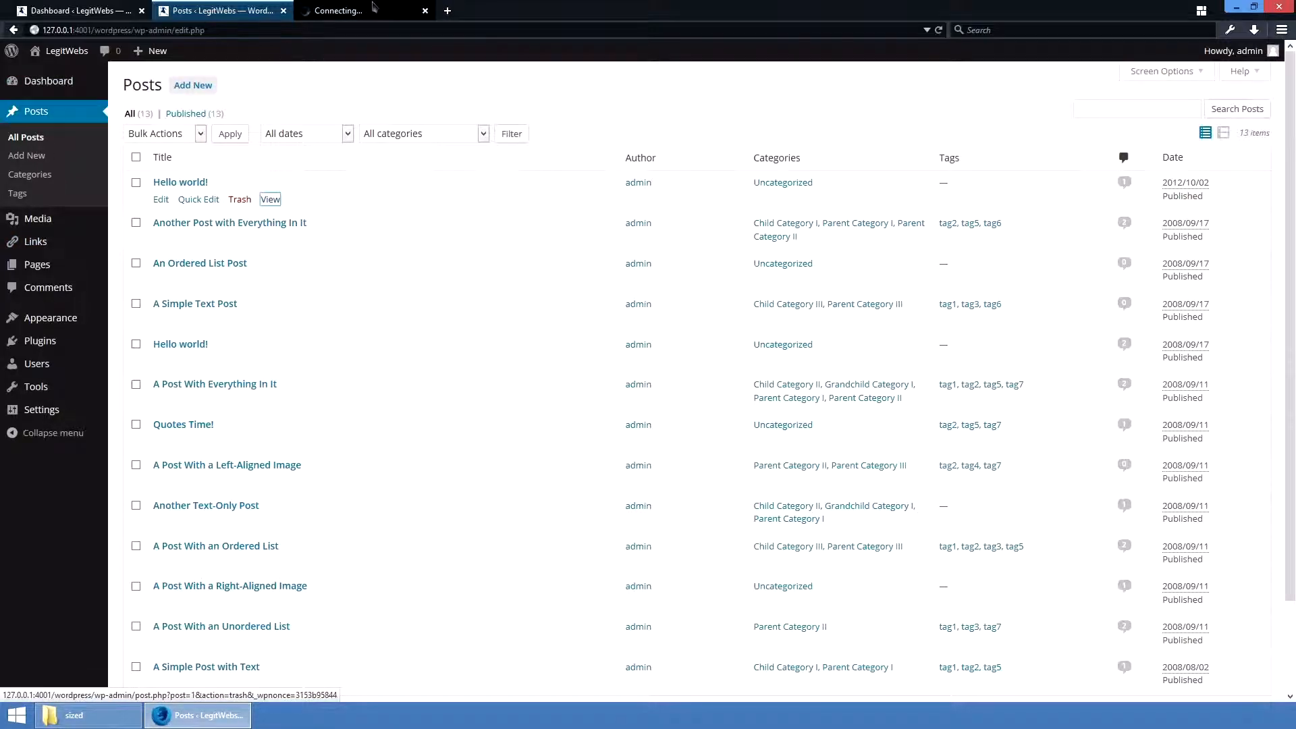
click(370, 11)
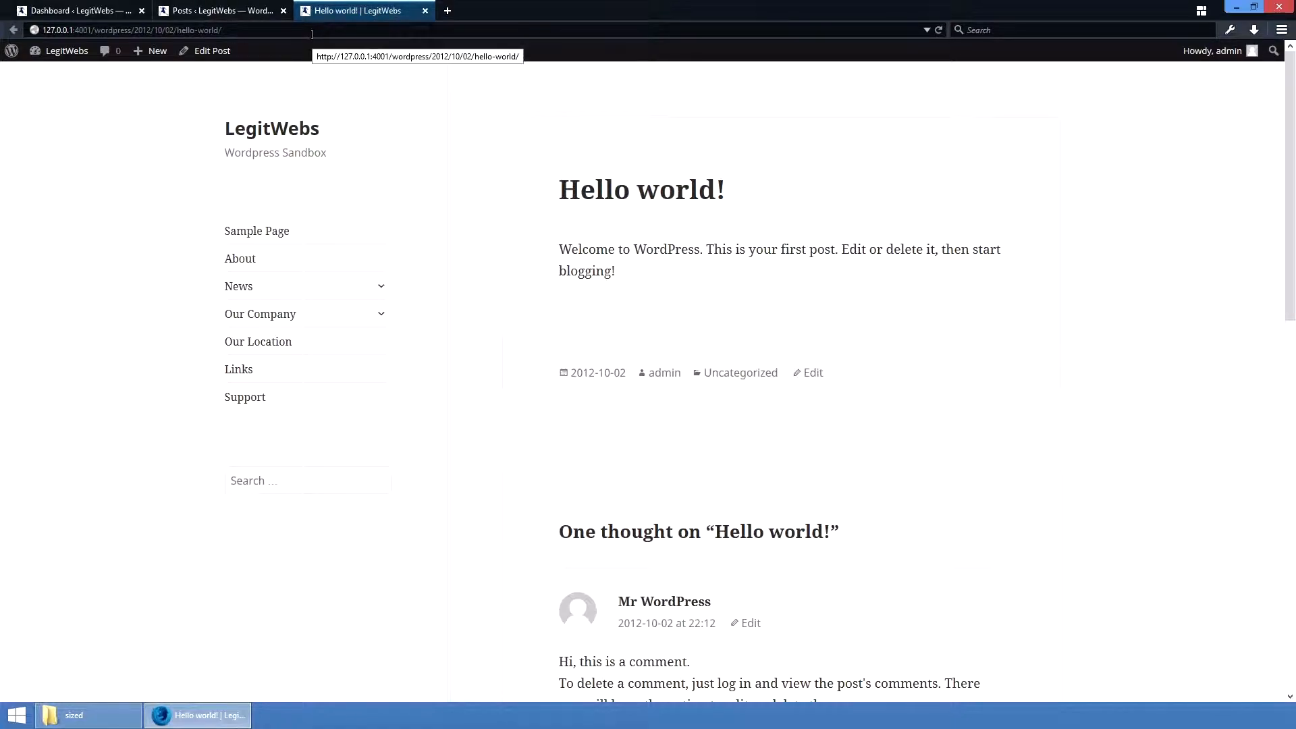
click(206, 50)
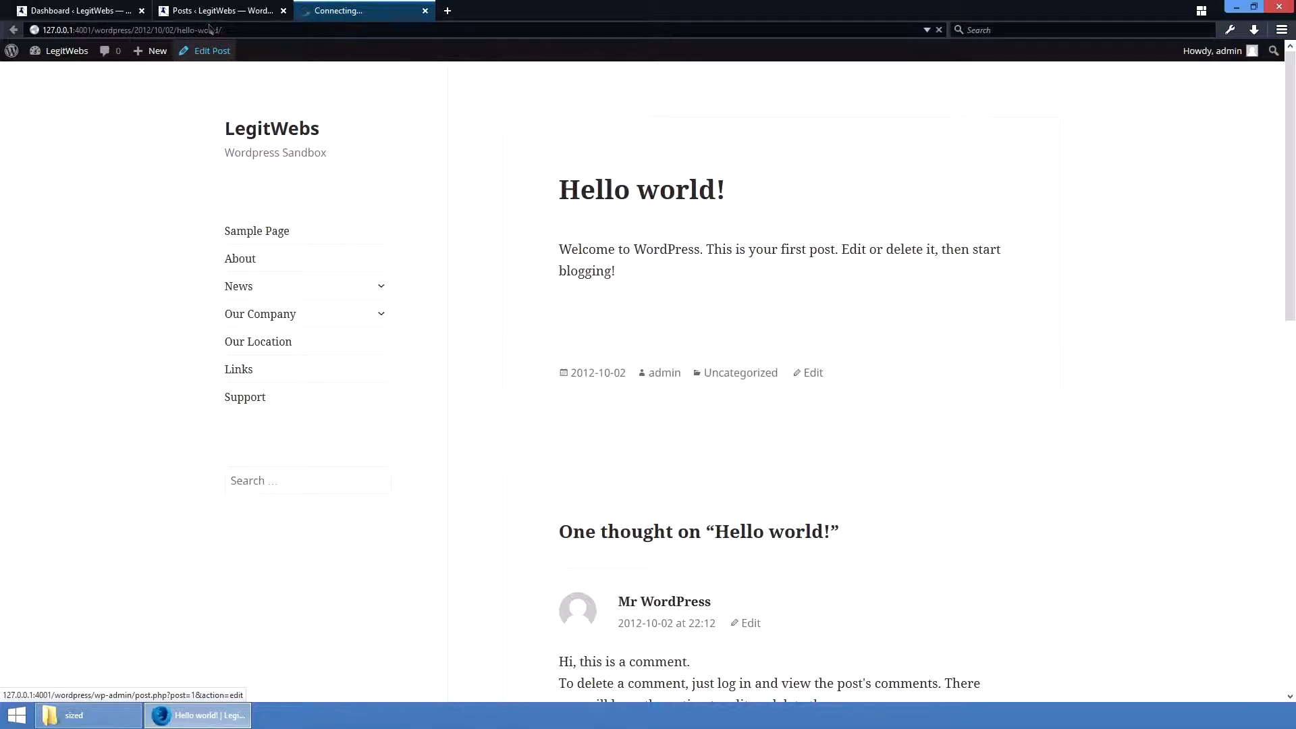
click(213, 10)
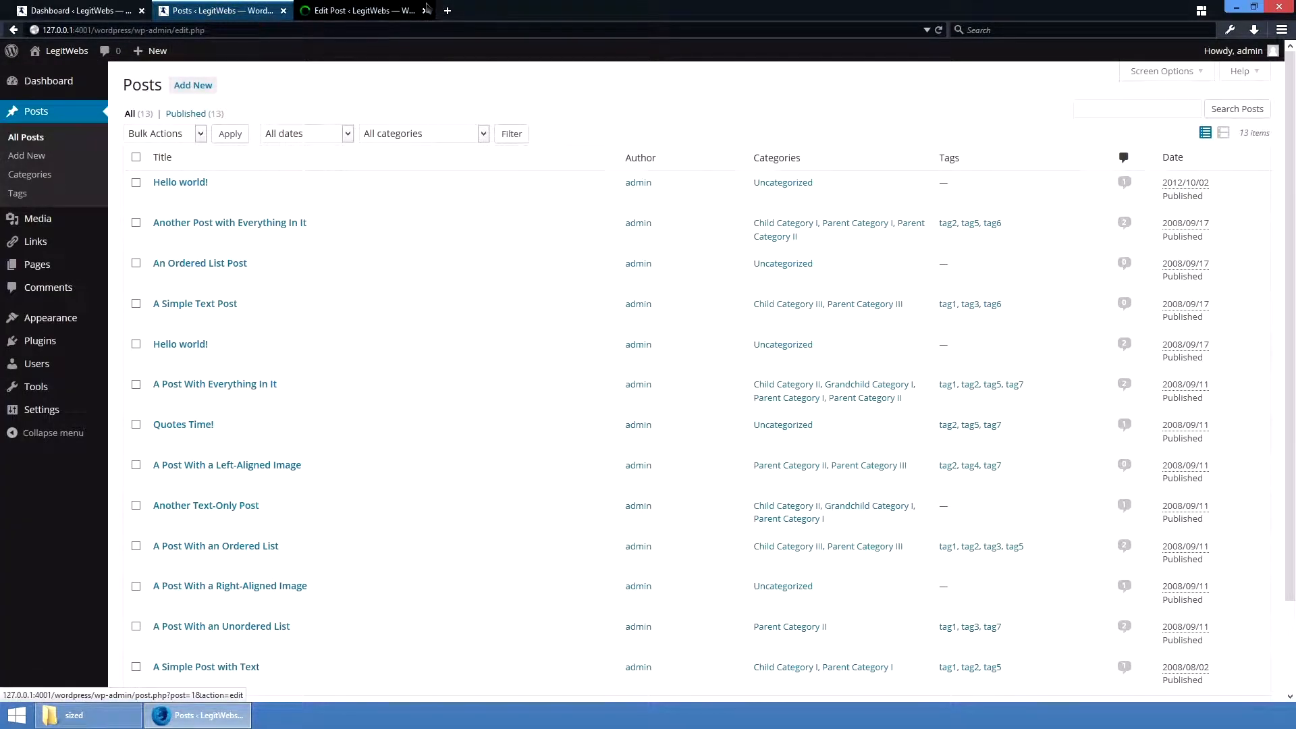
click(381, 11)
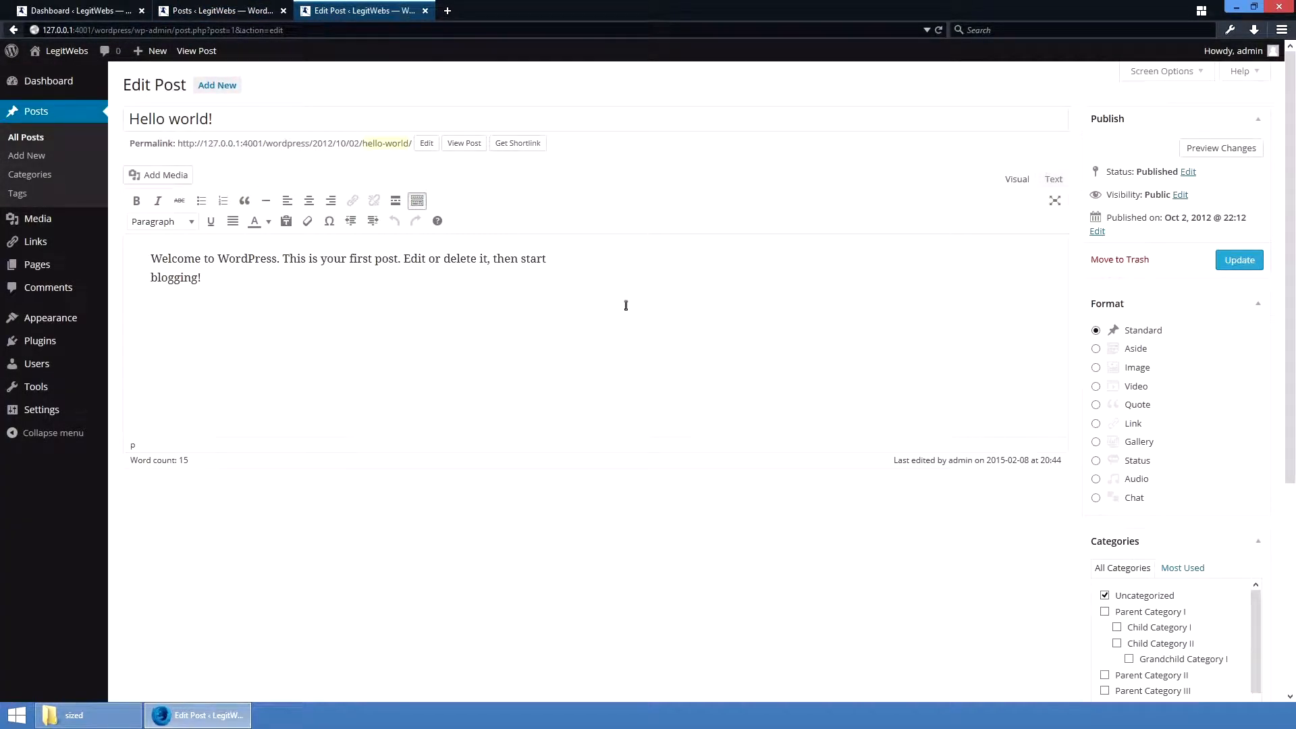
Step: Look through the post's content, format, categories, tags and featured image settings in the editor
click(438, 292)
scroll(1152, 340, down, 4)
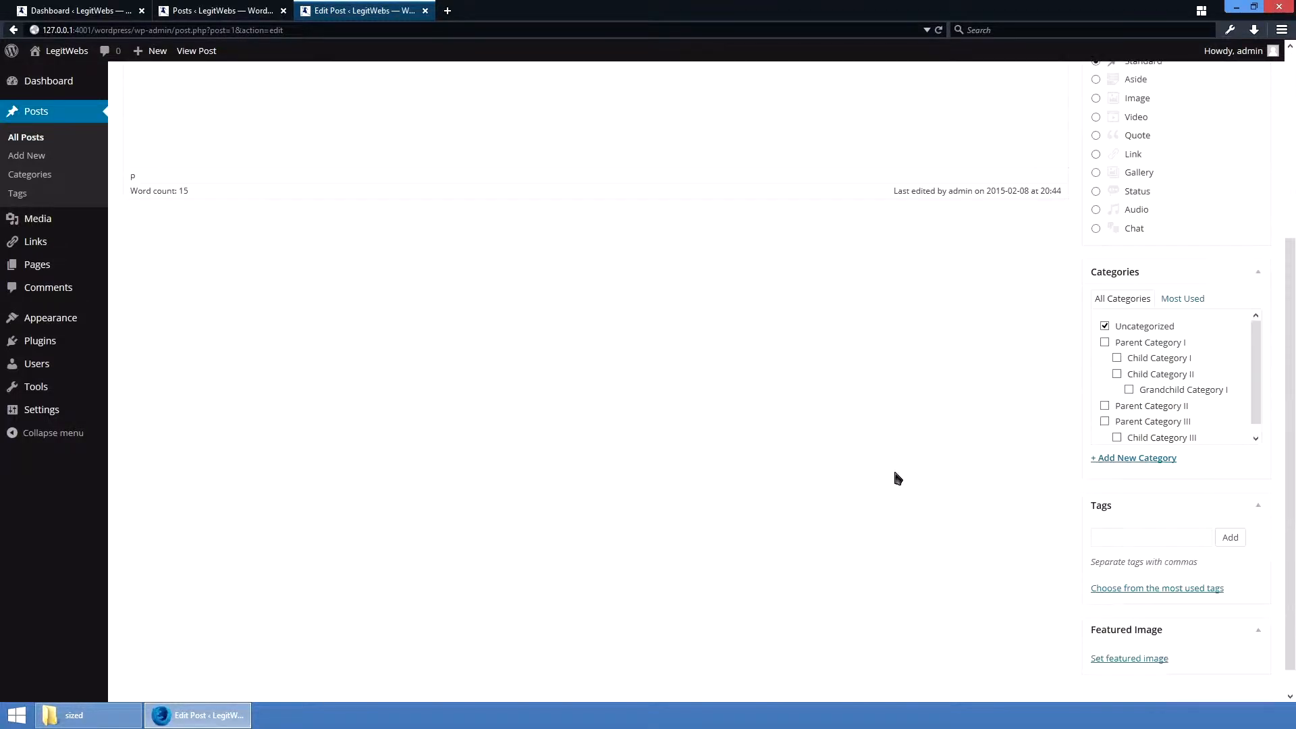
scroll(1050, 472, down, 1)
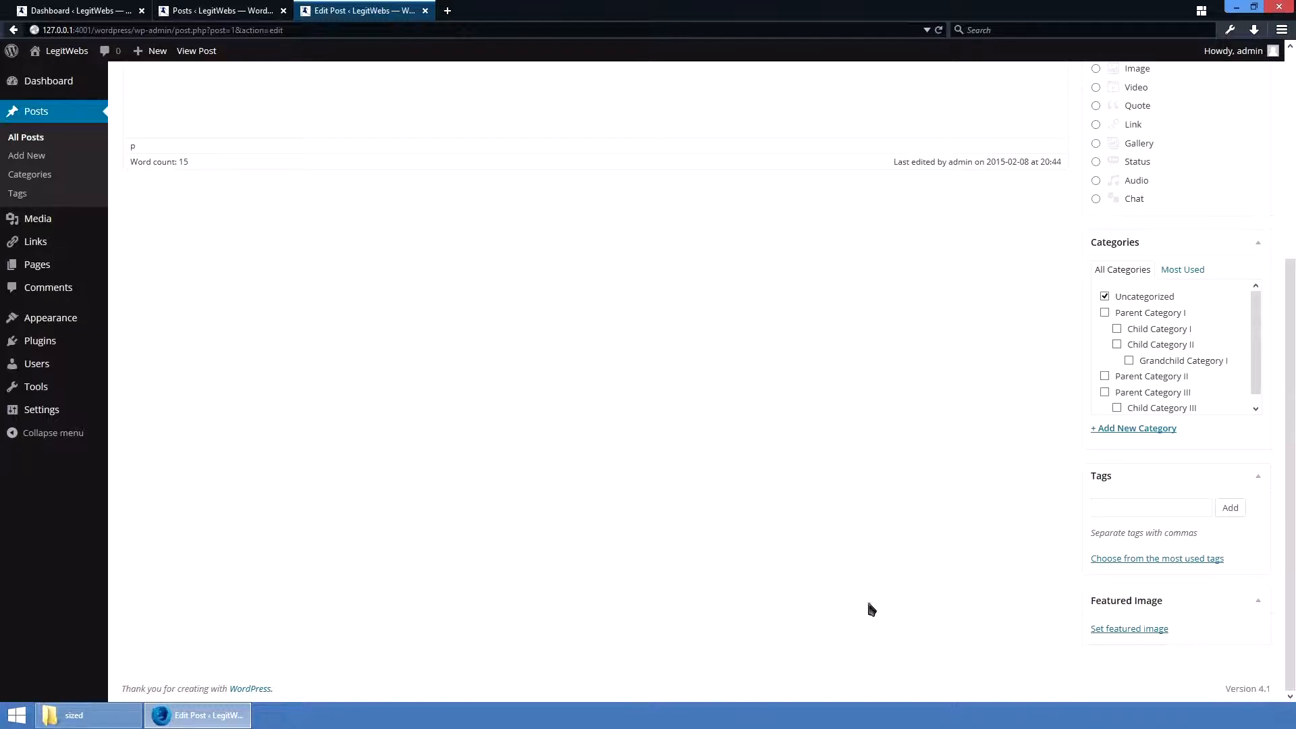
scroll(810, 599, up, 5)
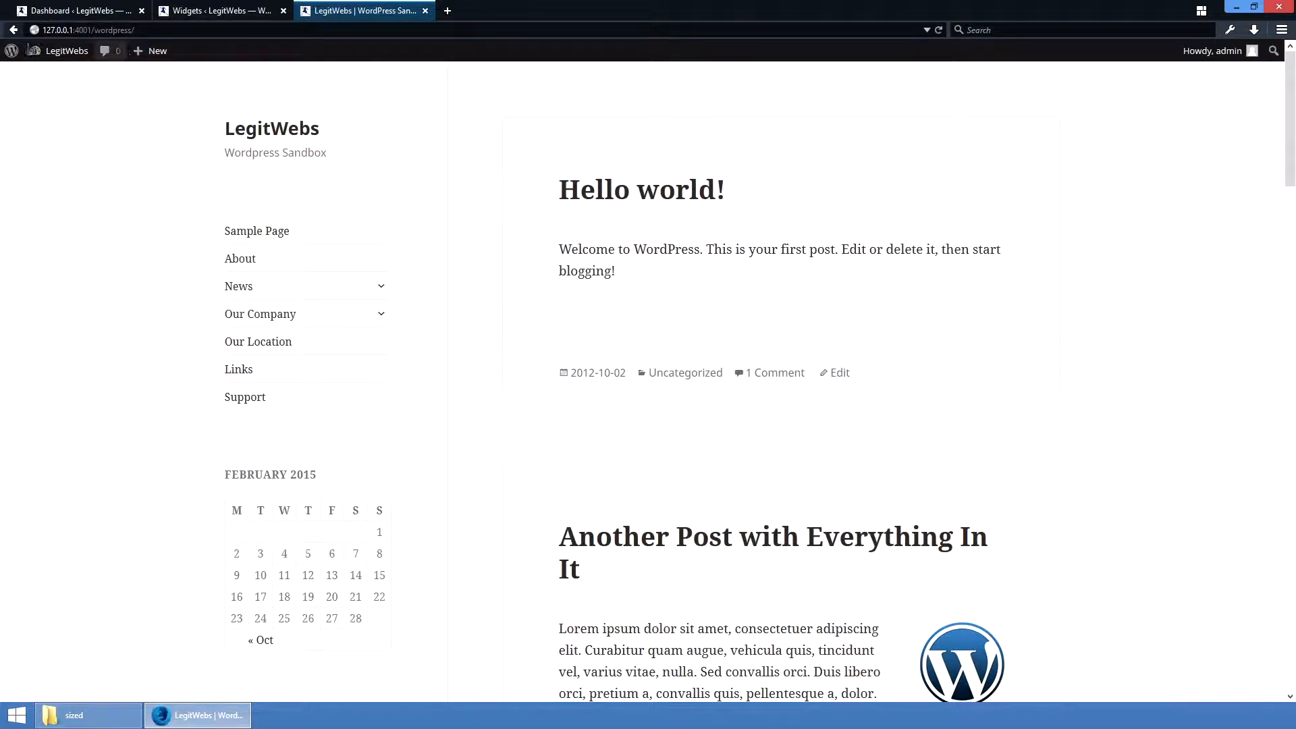
Step: Open "An Ordered List Post" from the site's home page and the About page, and compare their sidebars
scroll(710, 391, down, 10)
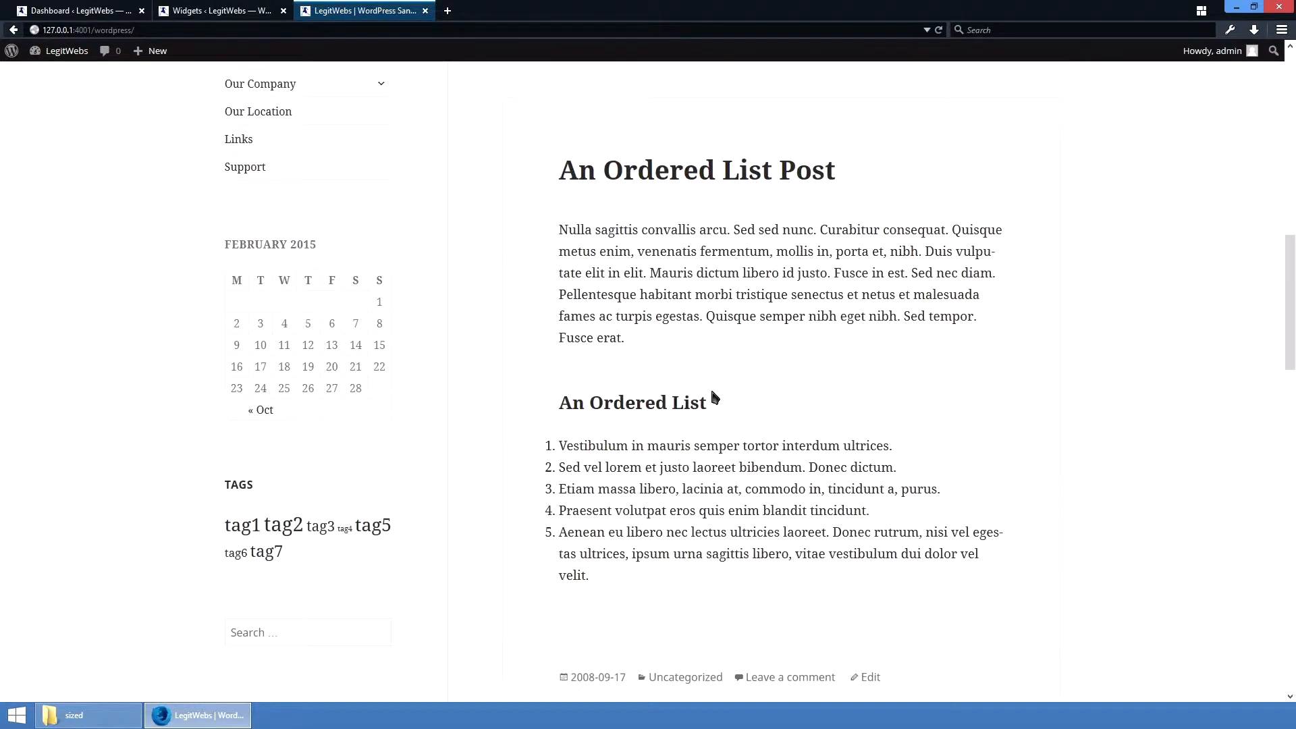
click(648, 130)
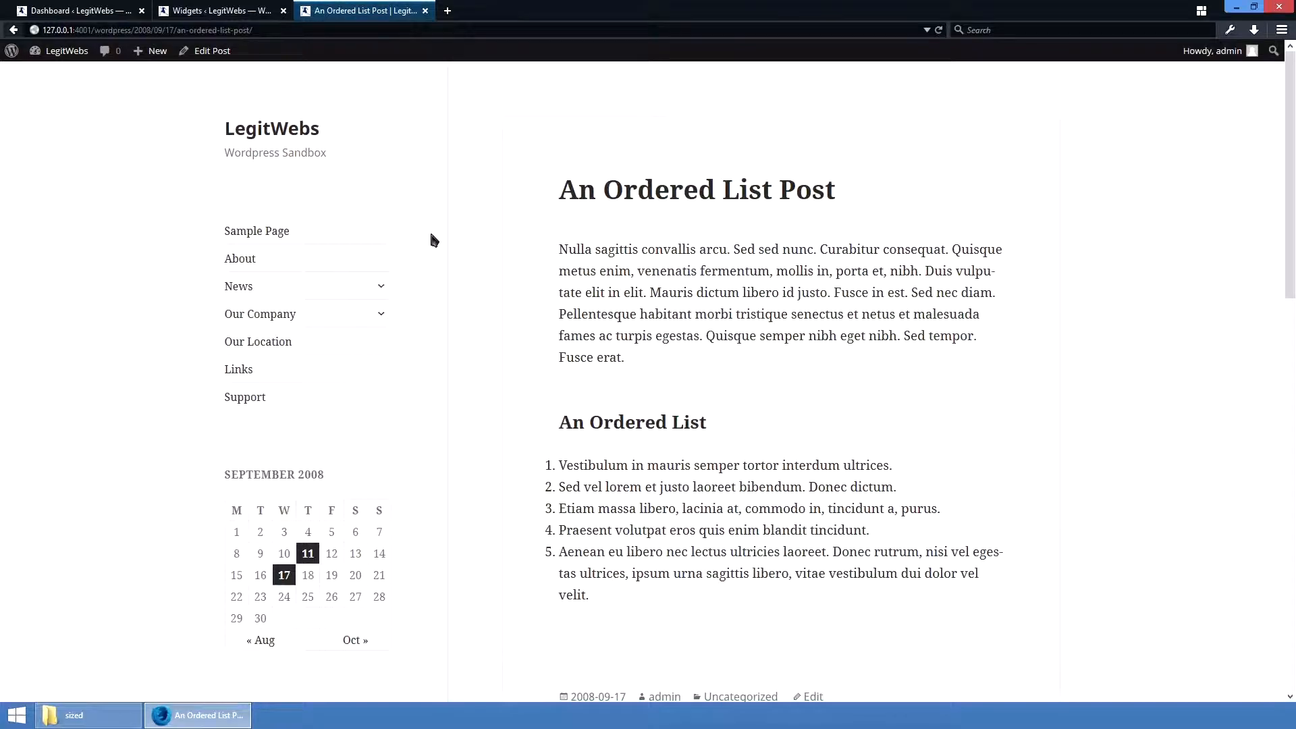
drag(427, 292, 331, 575)
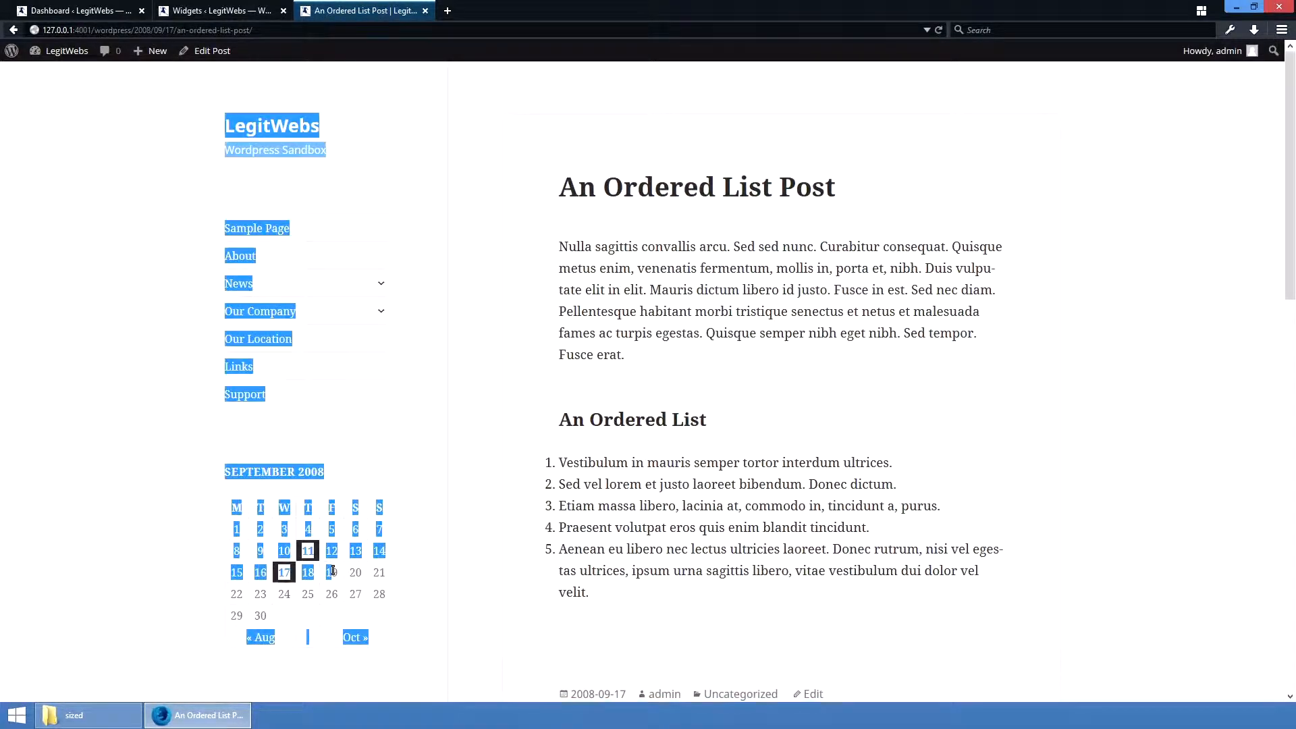
scroll(297, 560, down, 4)
scroll(364, 506, up, 4)
click(422, 432)
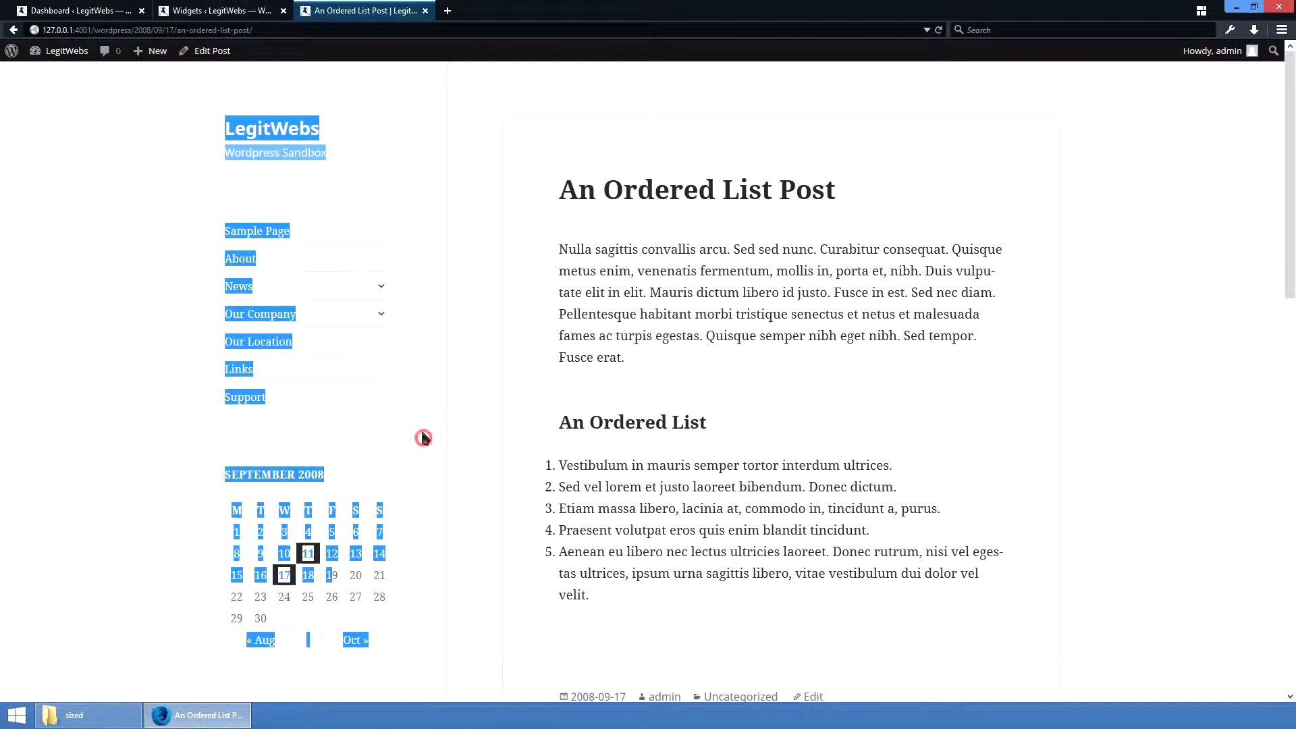
click(243, 264)
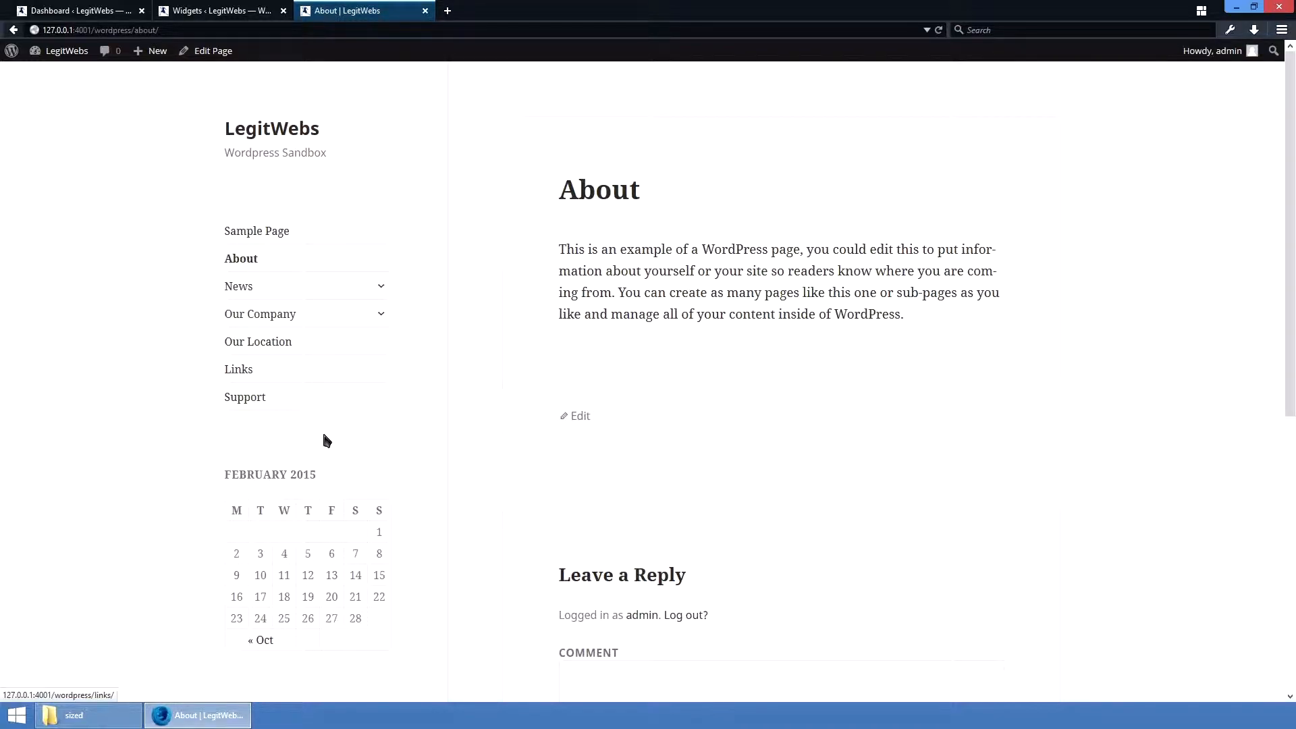
scroll(342, 479, down, 3)
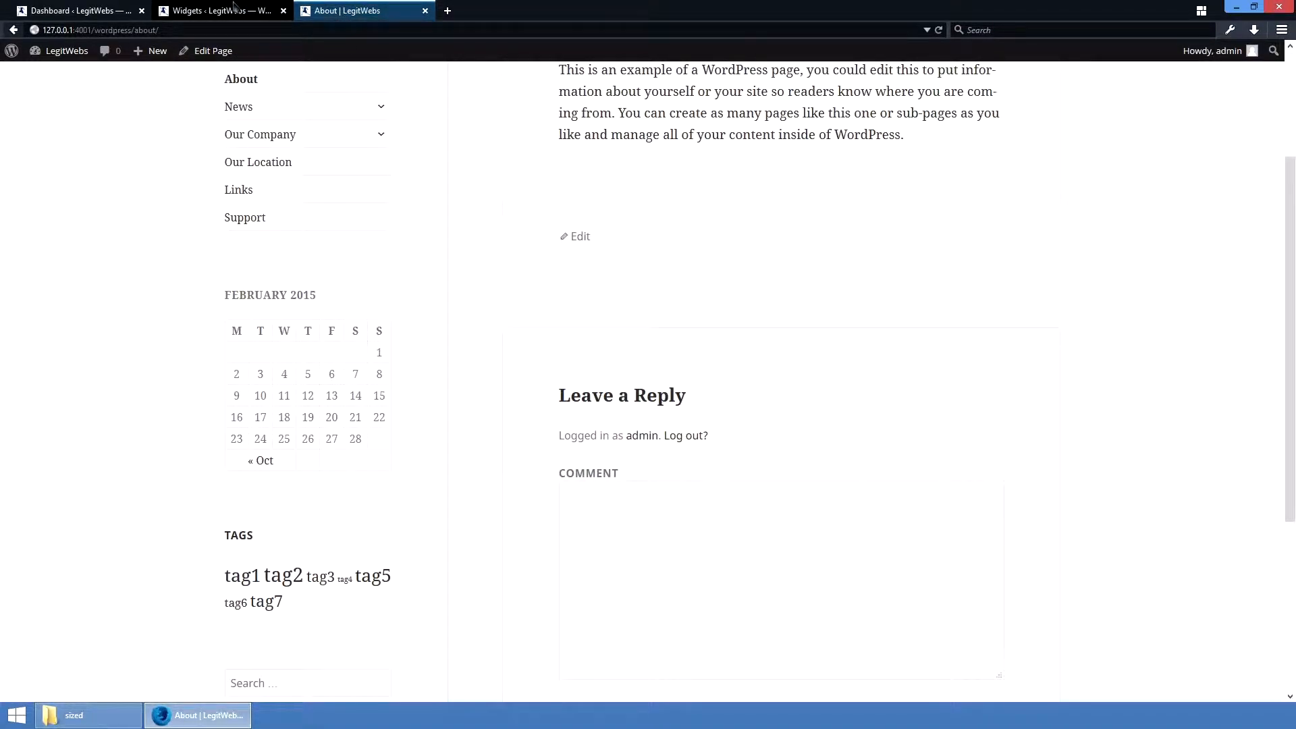
Step: Collapse the Calendar, Tag Cloud and Search widgets in the Widget Area of the Widgets screen
click(233, 8)
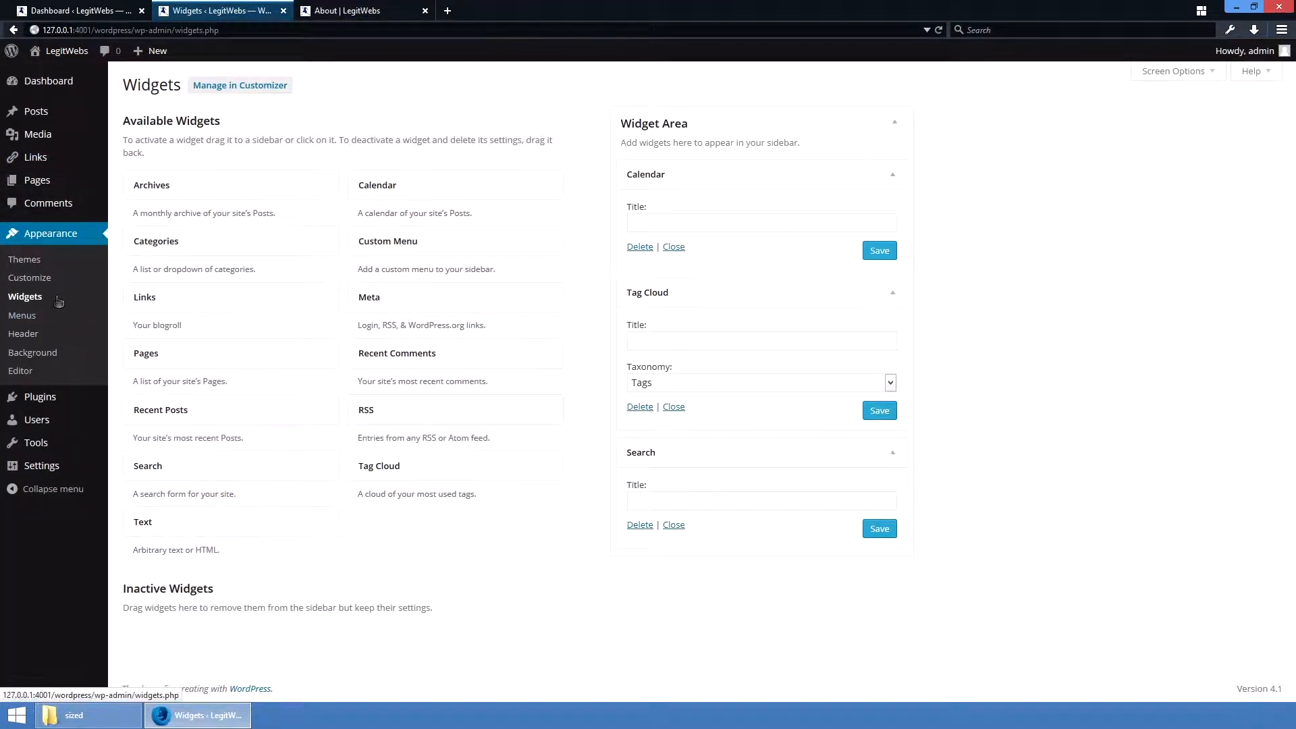
click(891, 174)
click(735, 210)
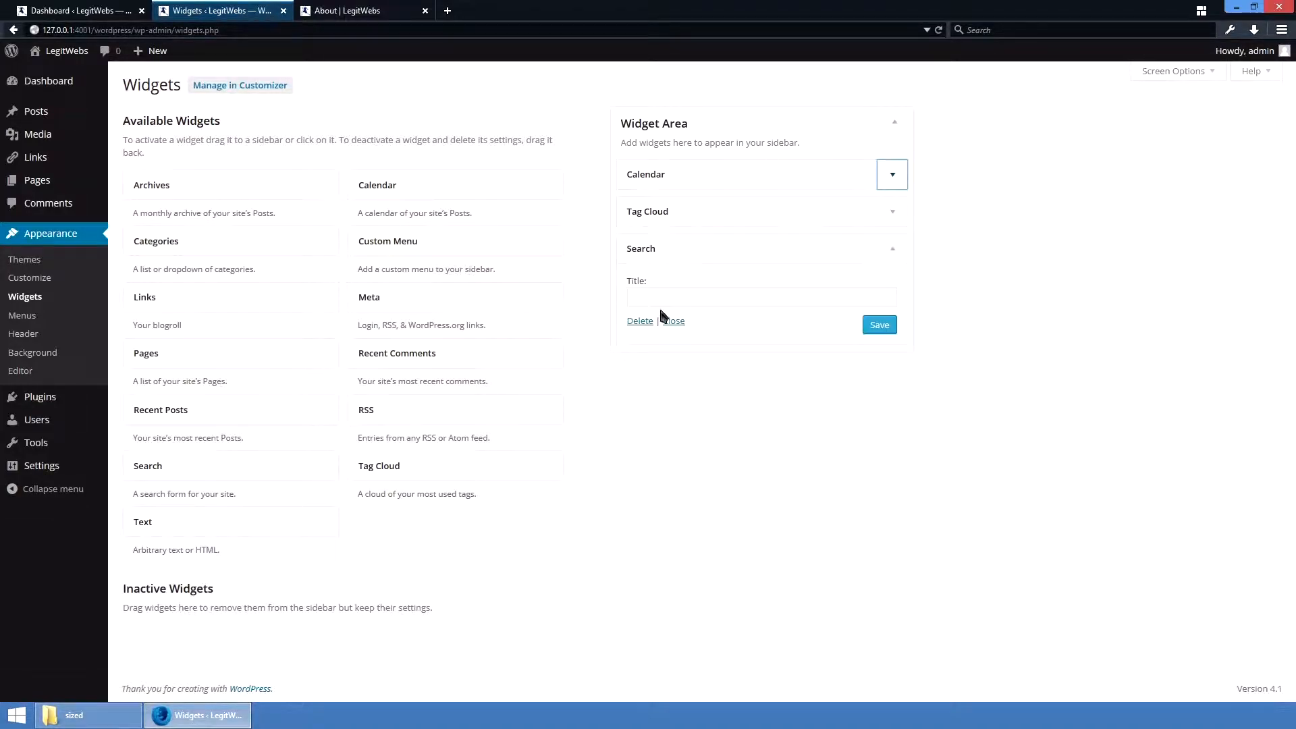
click(734, 251)
Step: Examine the menu, calendar, tag cloud and search box in the About page's sidebar
click(358, 10)
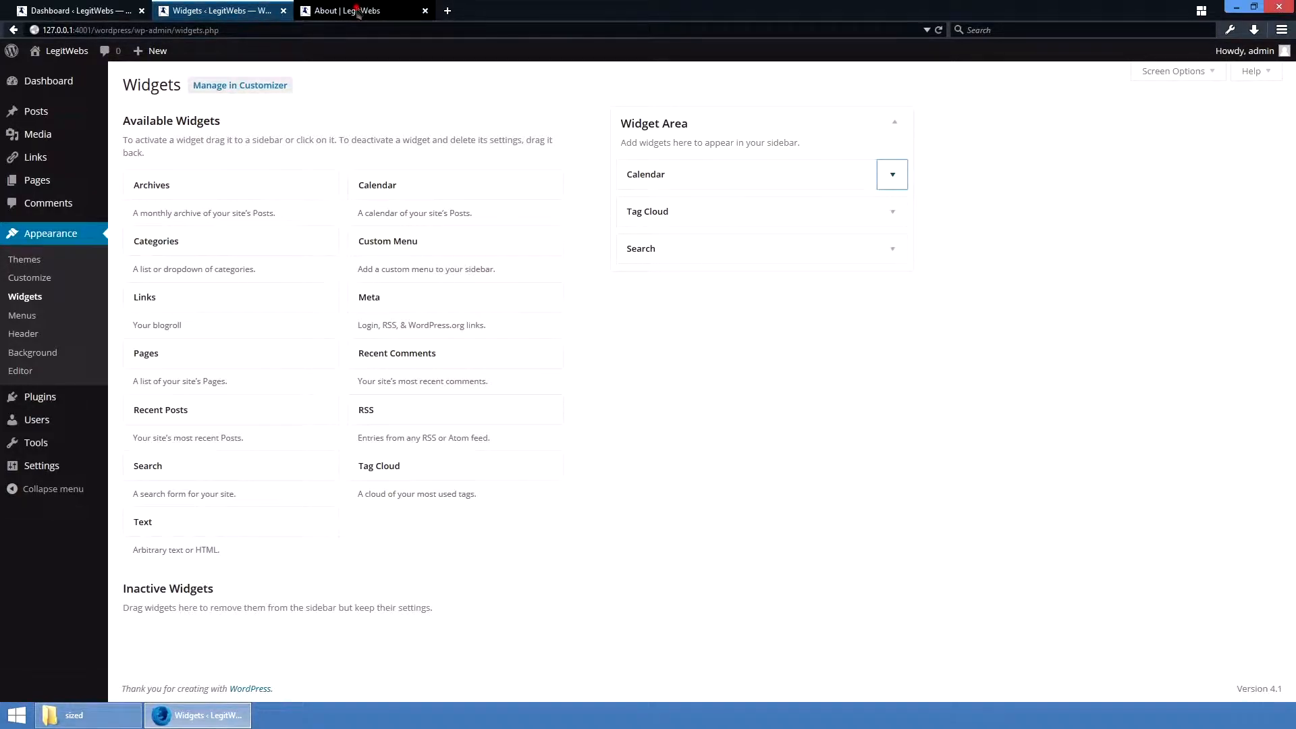
drag(262, 282, 329, 408)
scroll(324, 409, down, 2)
drag(222, 491, 281, 569)
scroll(281, 569, down, 2)
click(175, 501)
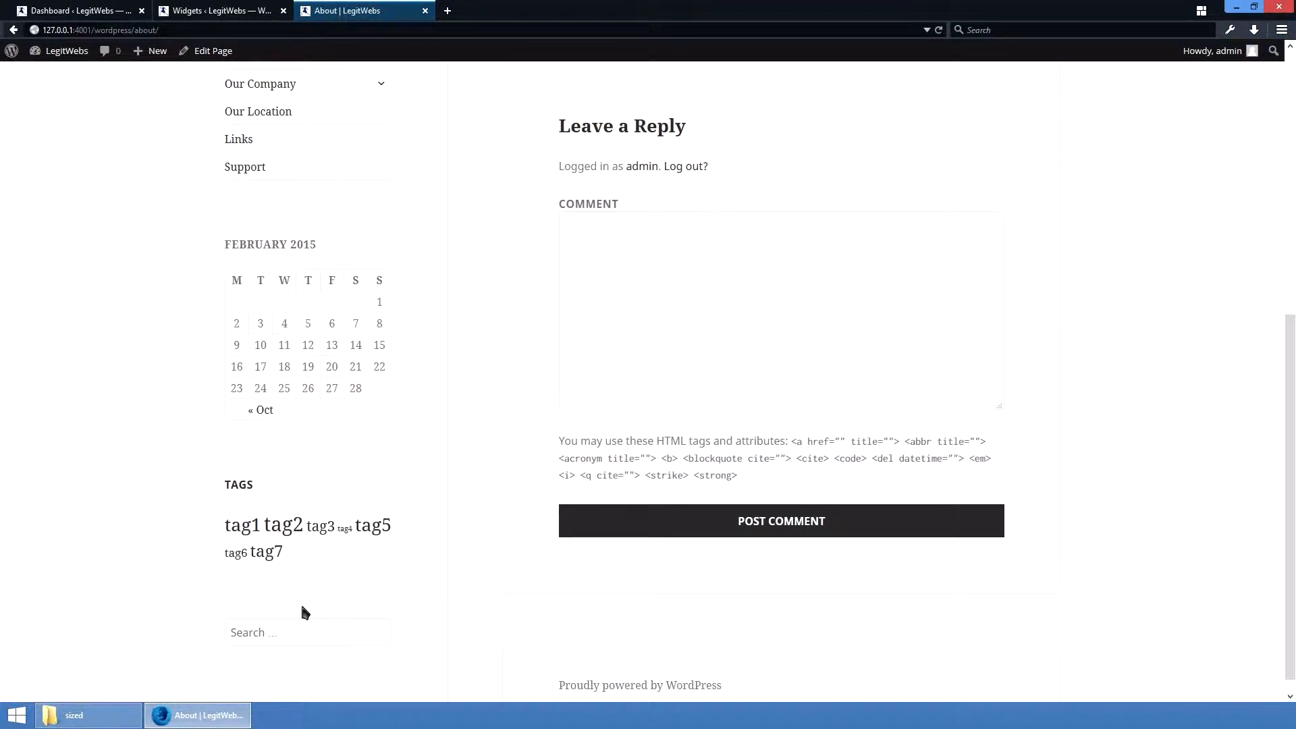
Step: Delete the Search widget from the Widget Area
click(236, 13)
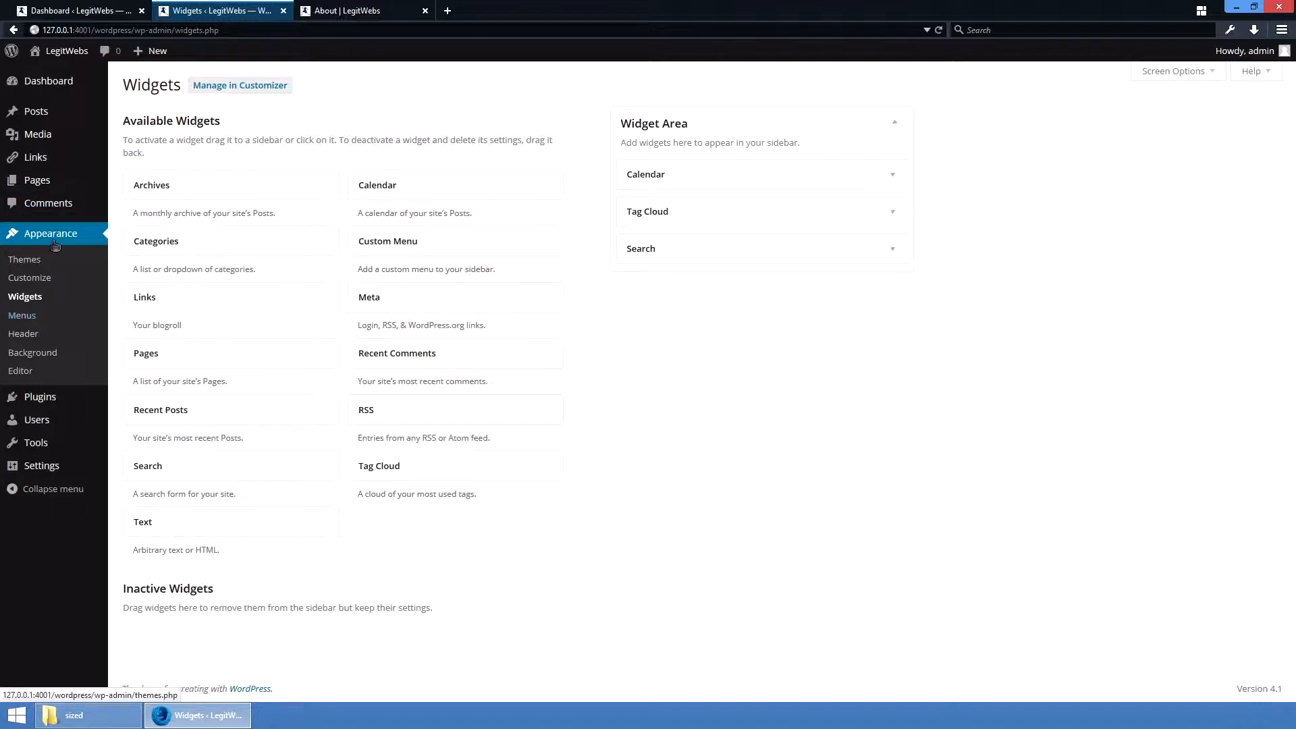
click(892, 248)
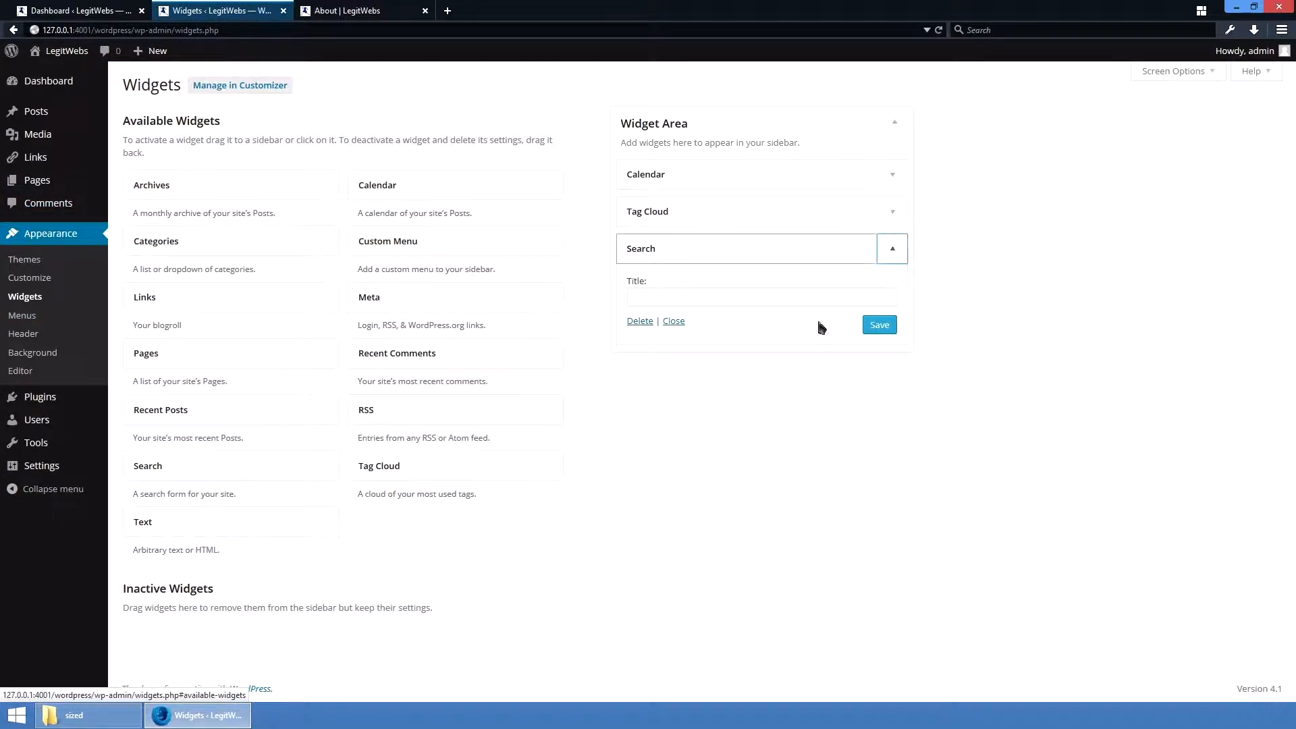
click(640, 322)
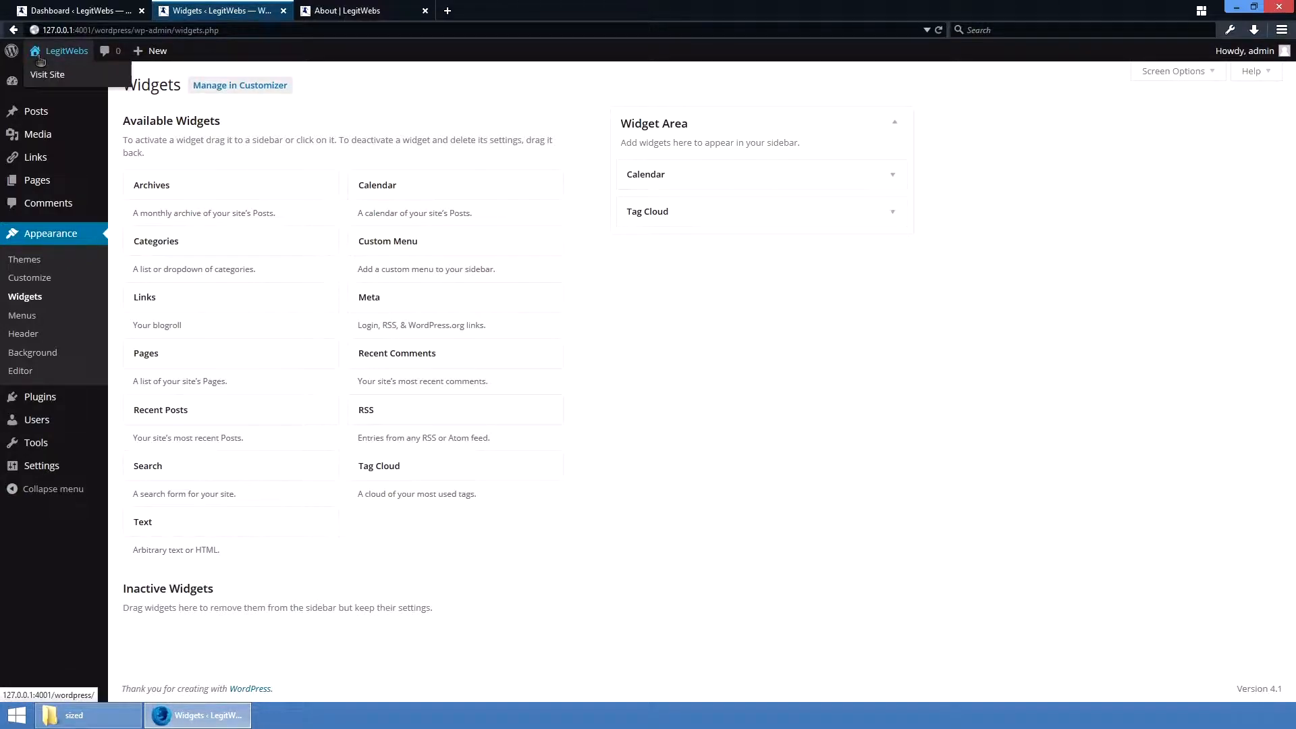
Step: Open the About page in the Customizer and expand the Widget Area in its Widgets section
click(347, 11)
mouse_move(60, 58)
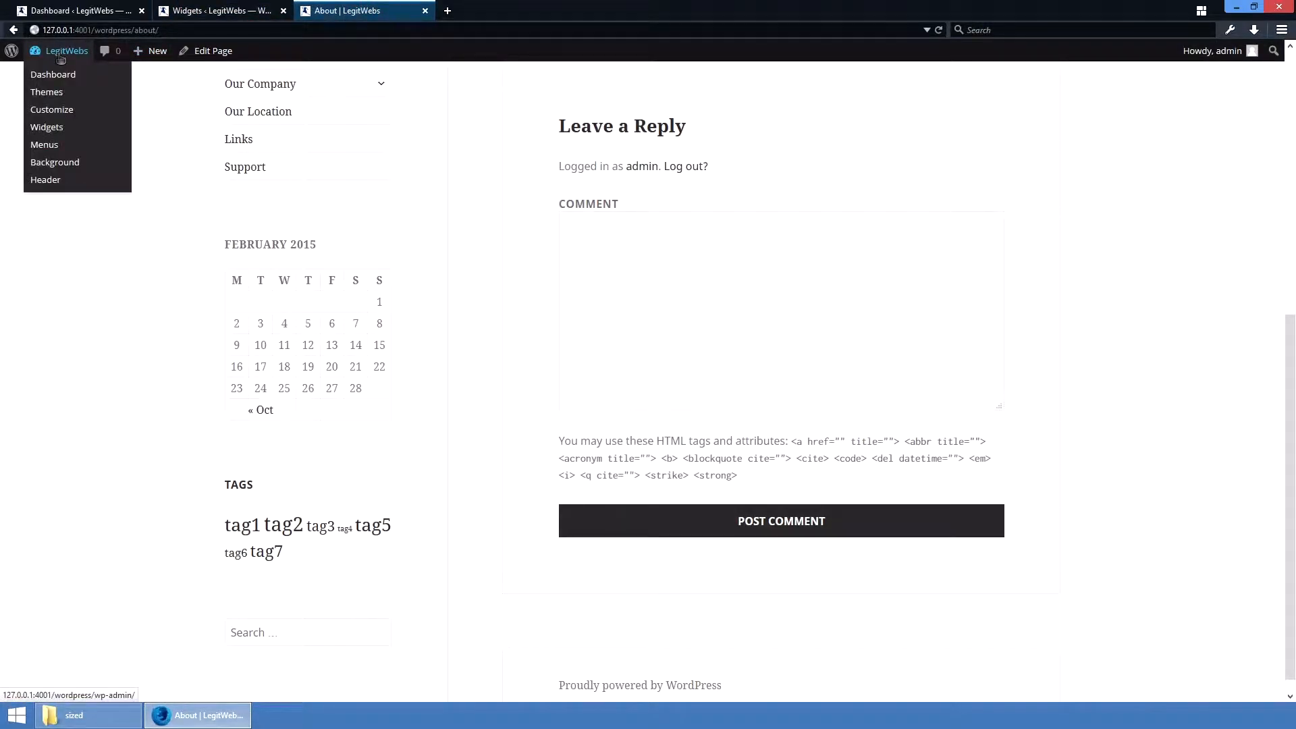
click(60, 112)
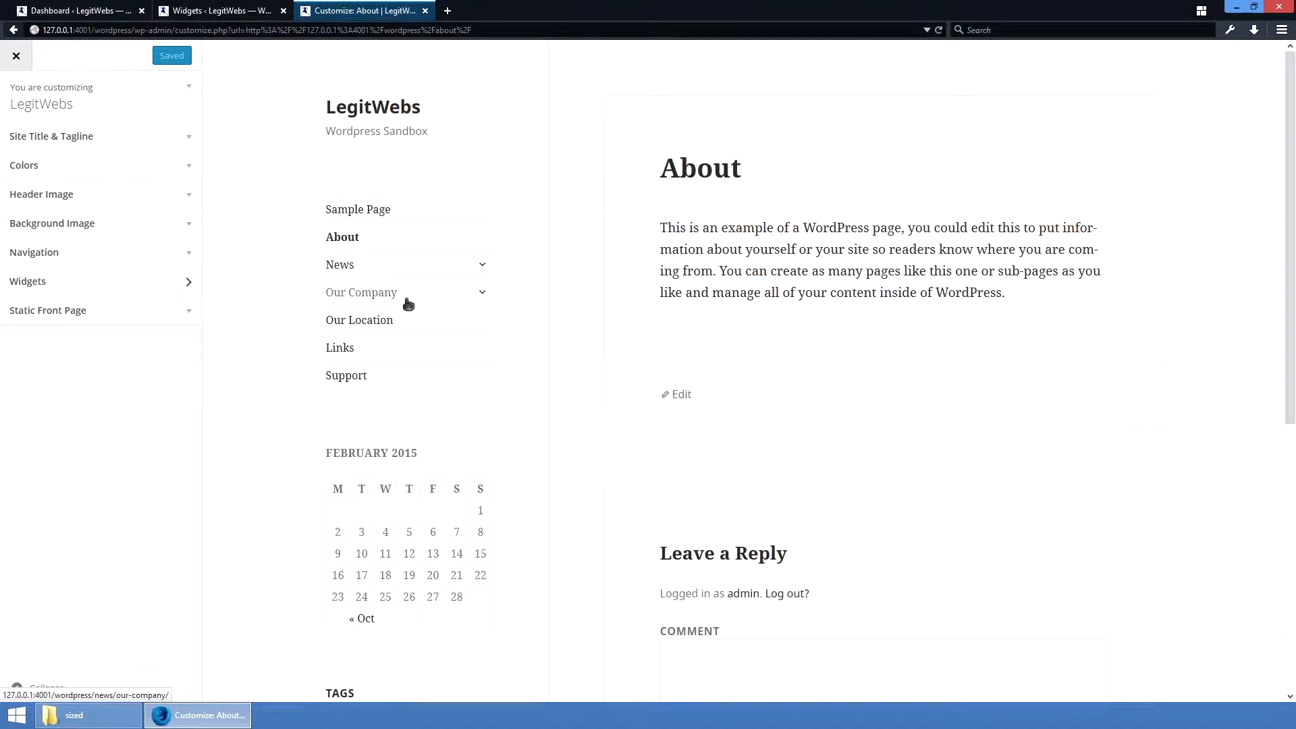
click(177, 281)
click(164, 128)
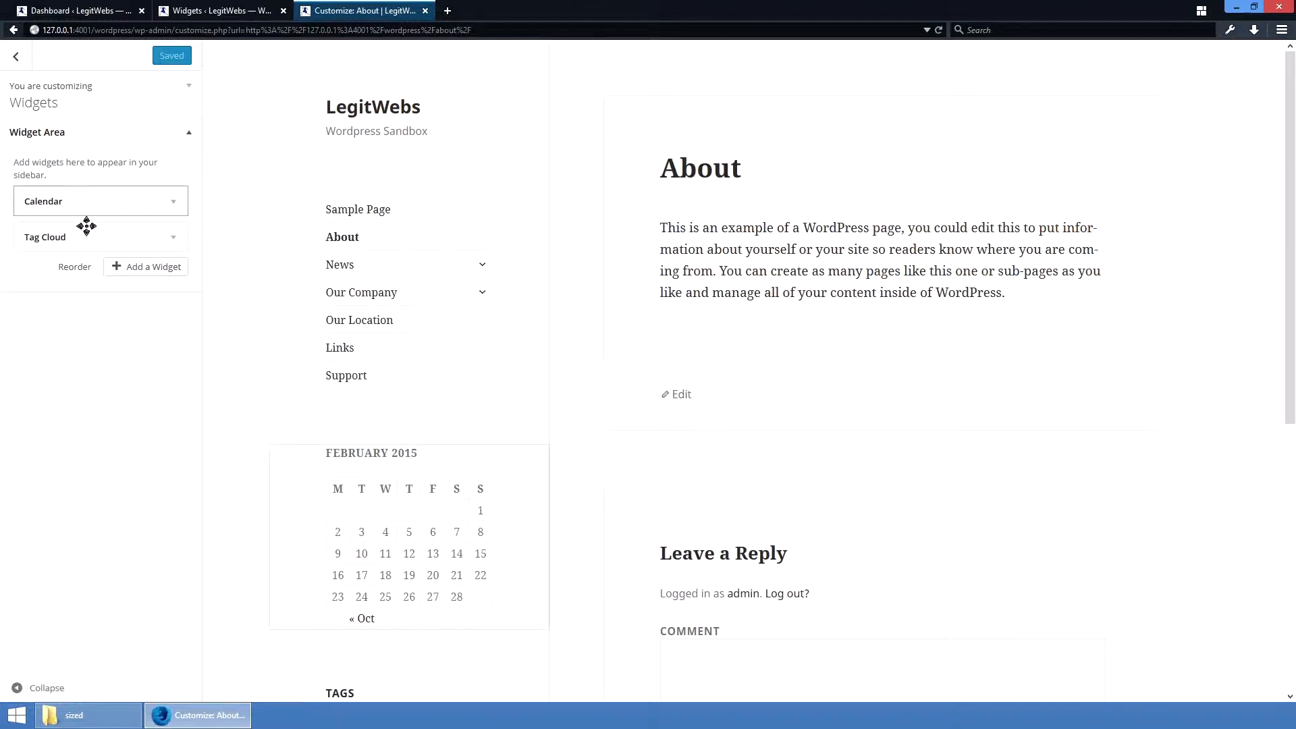
Step: Add a Links widget to the Widget Area, check it in the preview, and save and publish the change
click(179, 268)
click(276, 309)
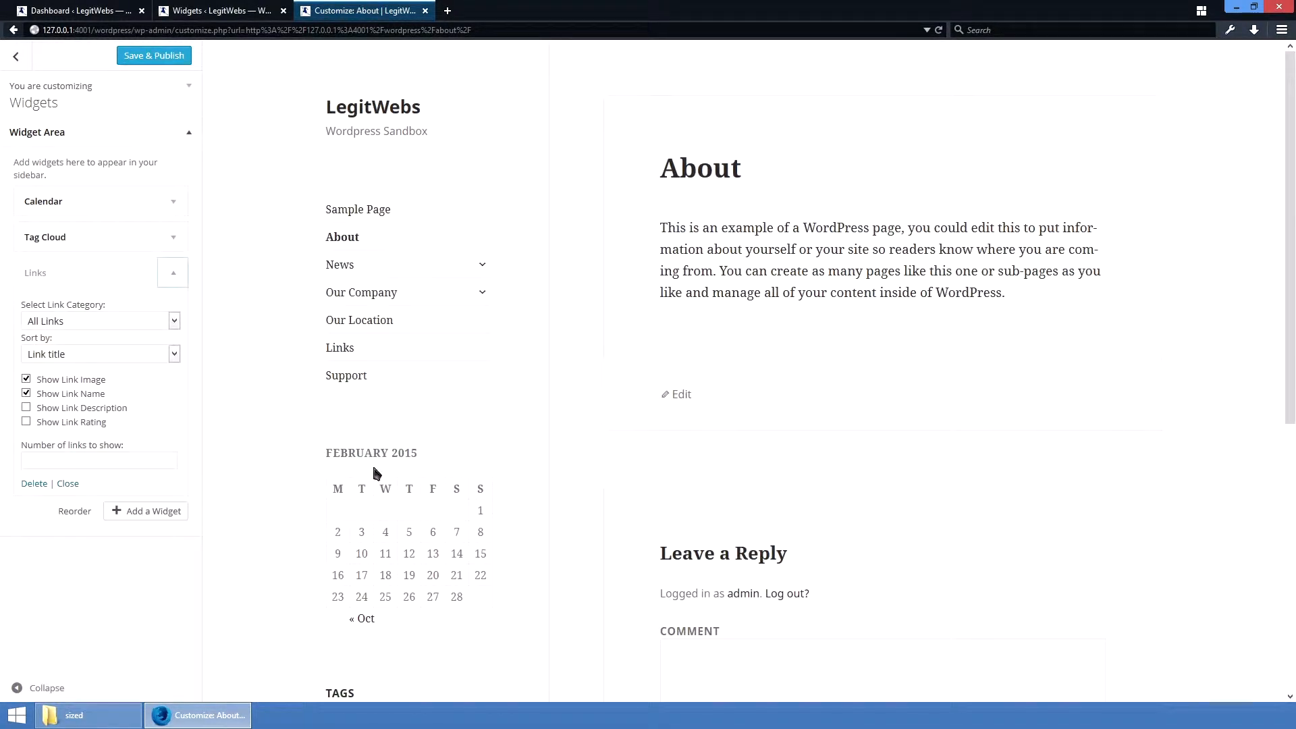
scroll(456, 427, down, 5)
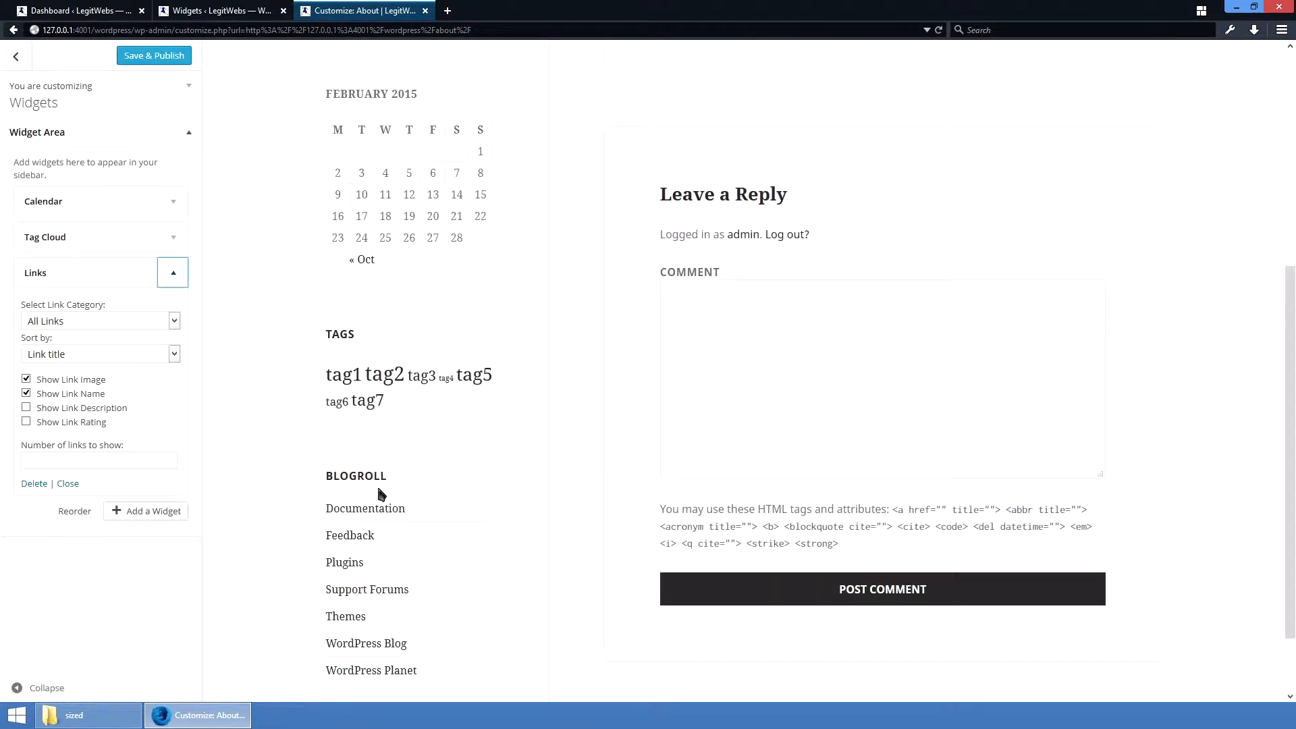
scroll(388, 499, down, 2)
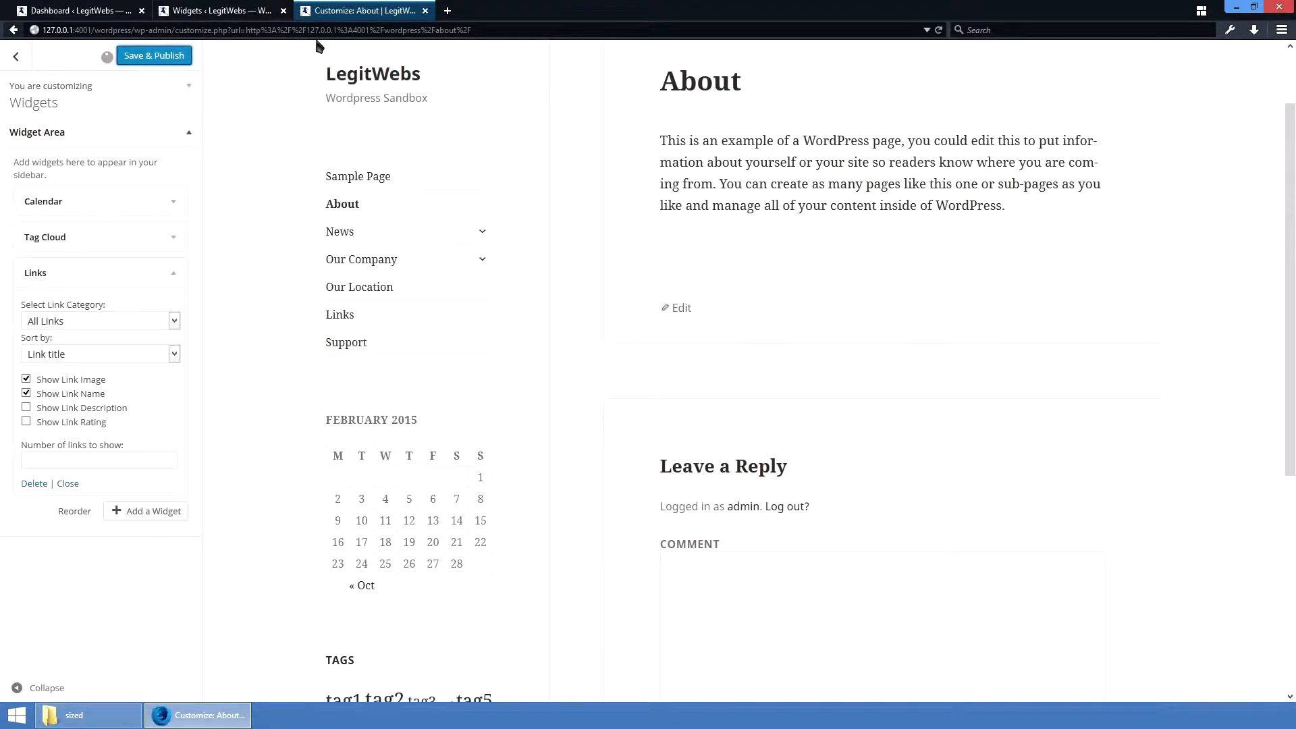
Step: Open the site's home page and check the published sidebar widgets beside the posts
click(381, 71)
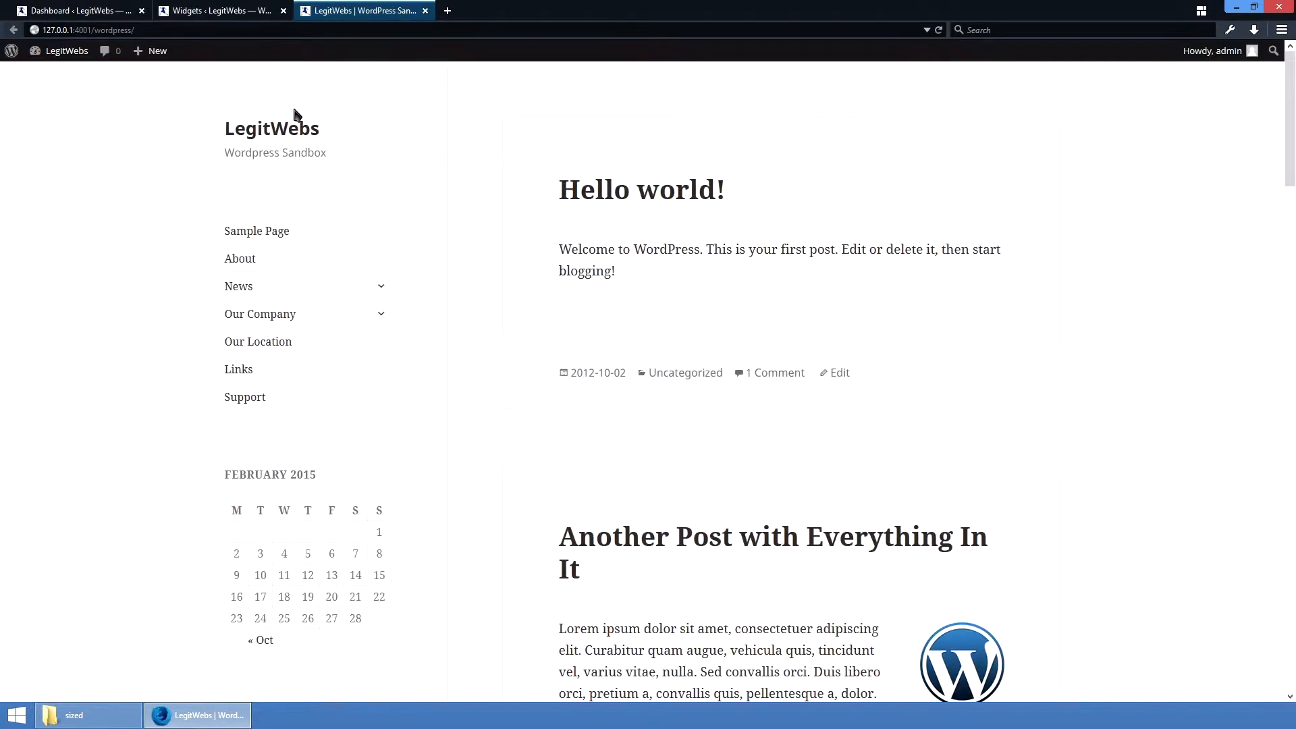
scroll(670, 278, down, 6)
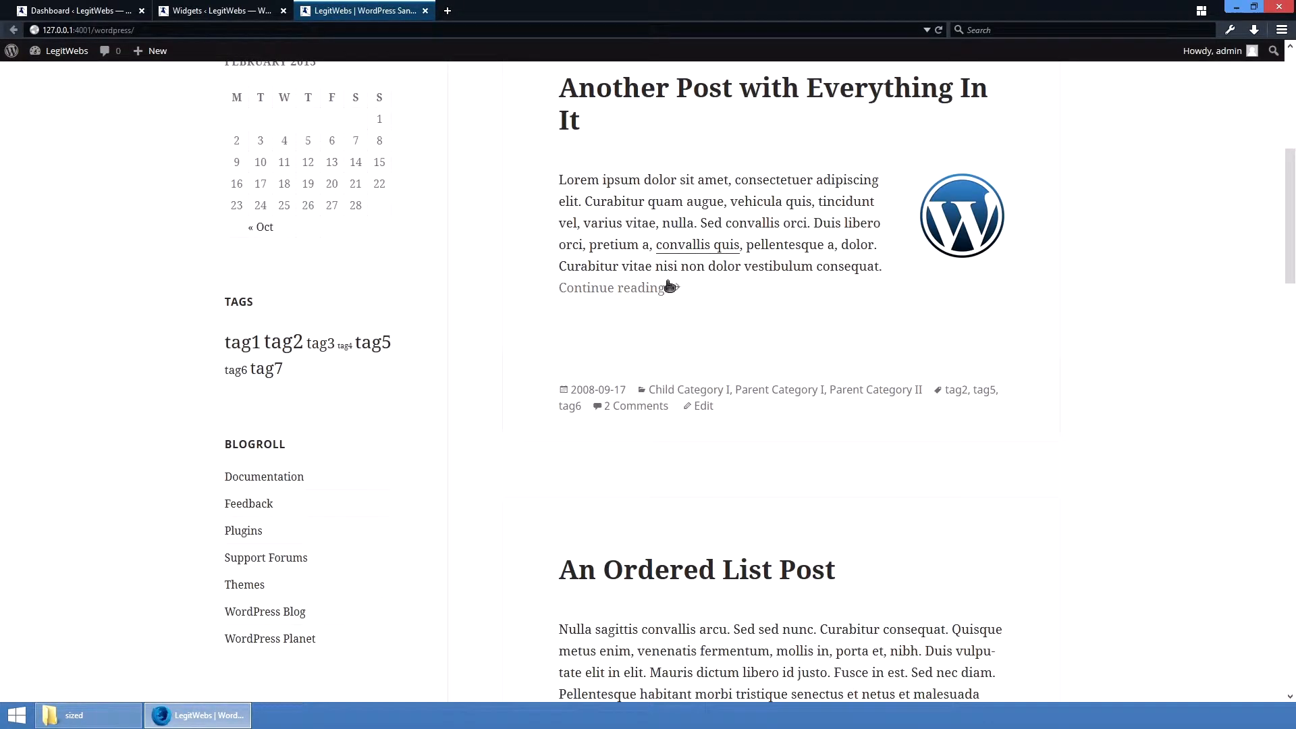
scroll(666, 290, up, 6)
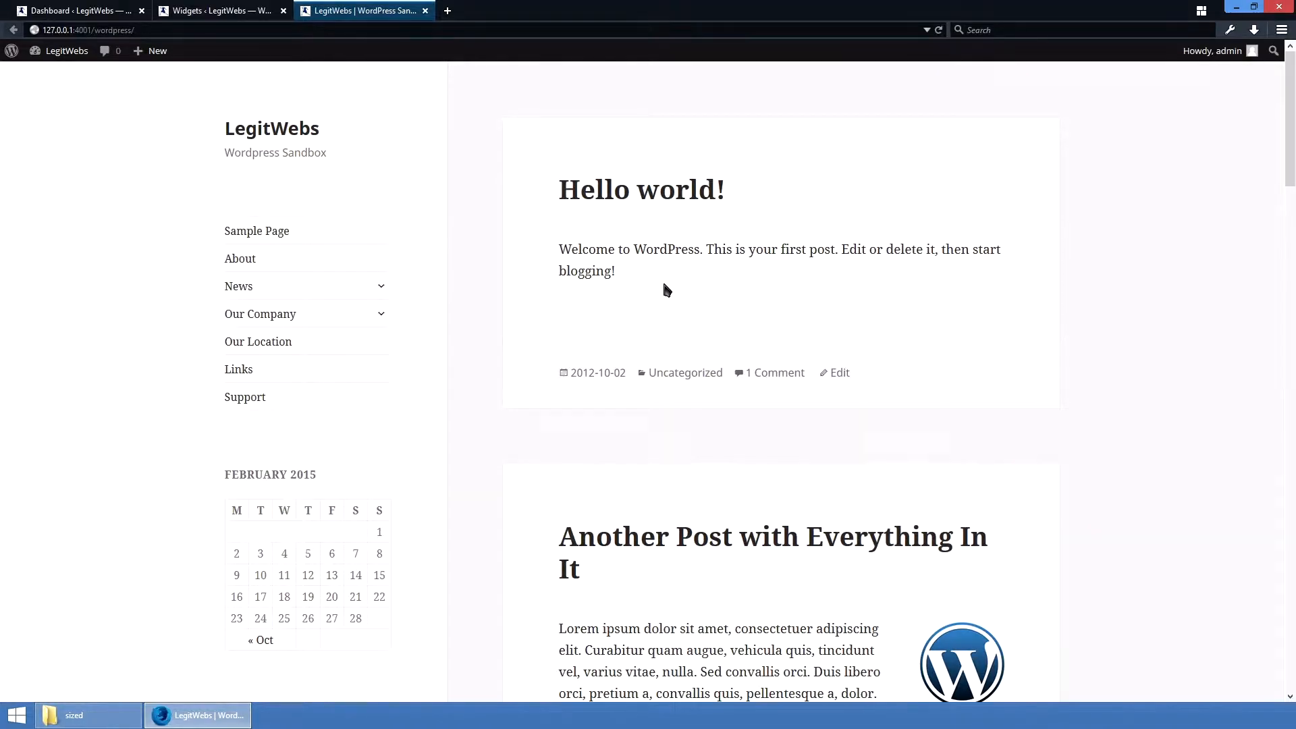